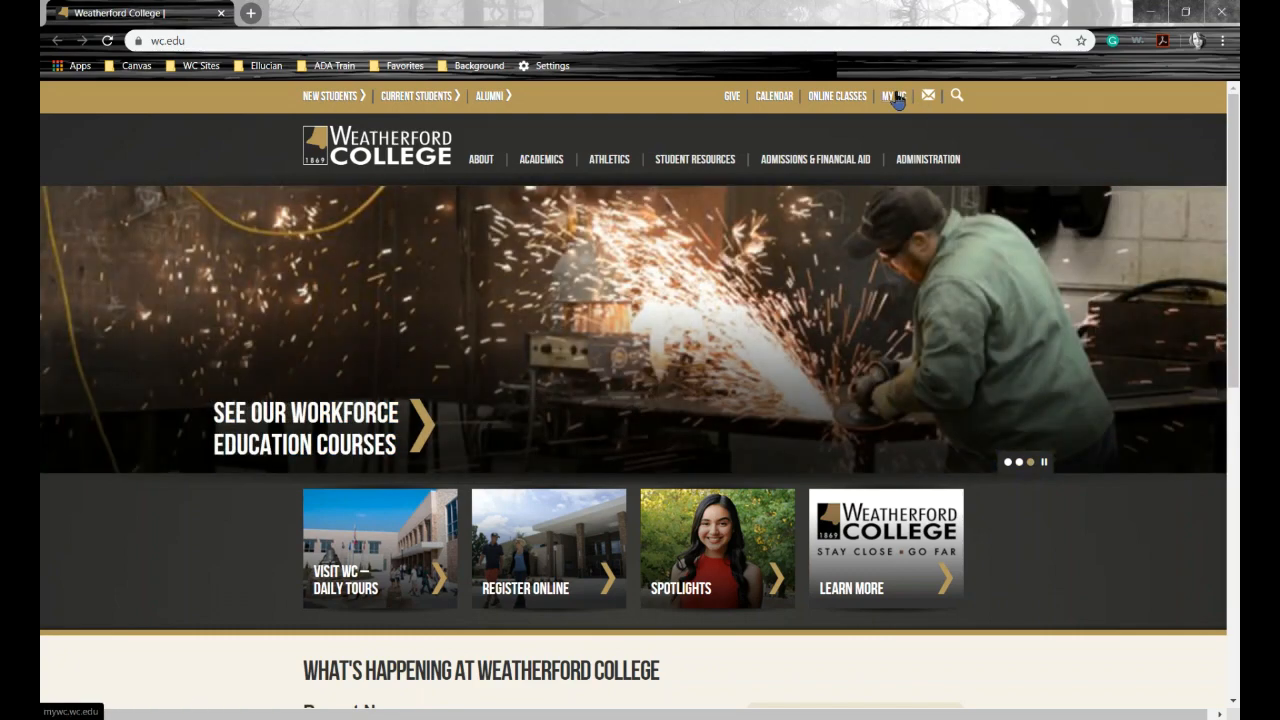
Open Colleague Self Service through the myWC portal and sign in with the test HR account
{"action": "left_click", "coordinate": [895, 96]}
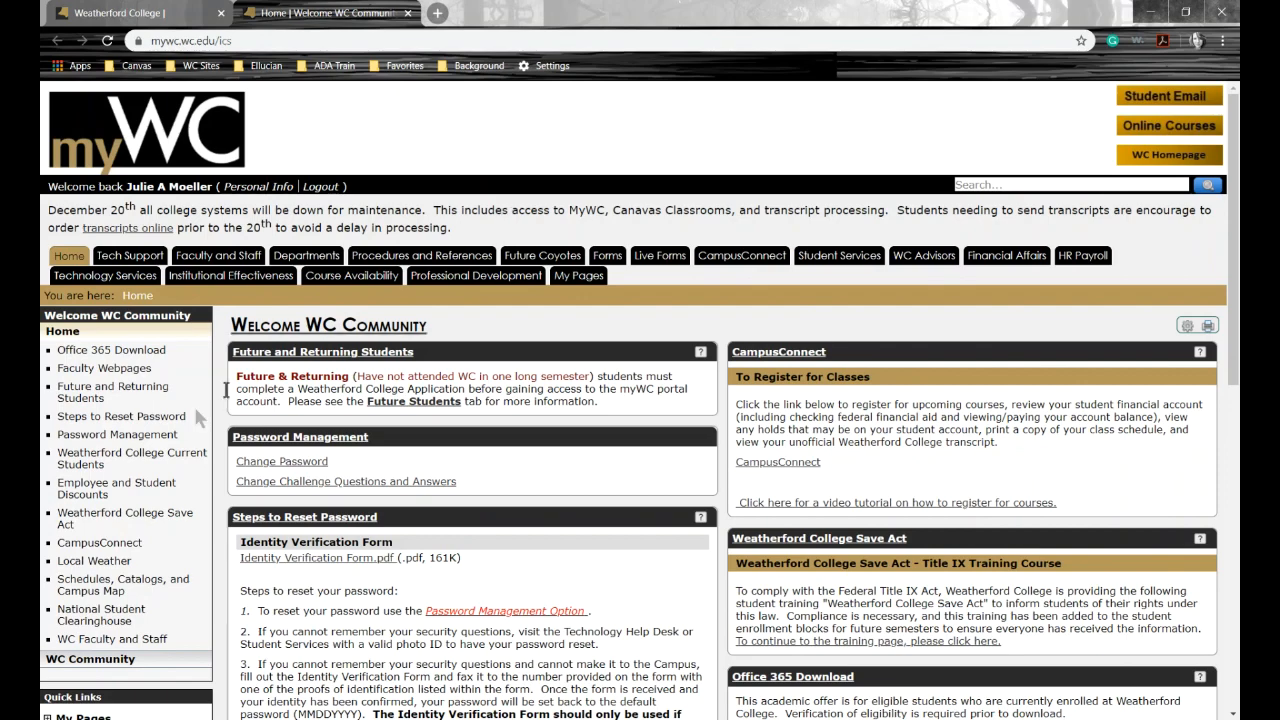
{"action": "scroll", "coordinate": [165, 668], "scroll_direction": "down", "scroll_amount": 1}
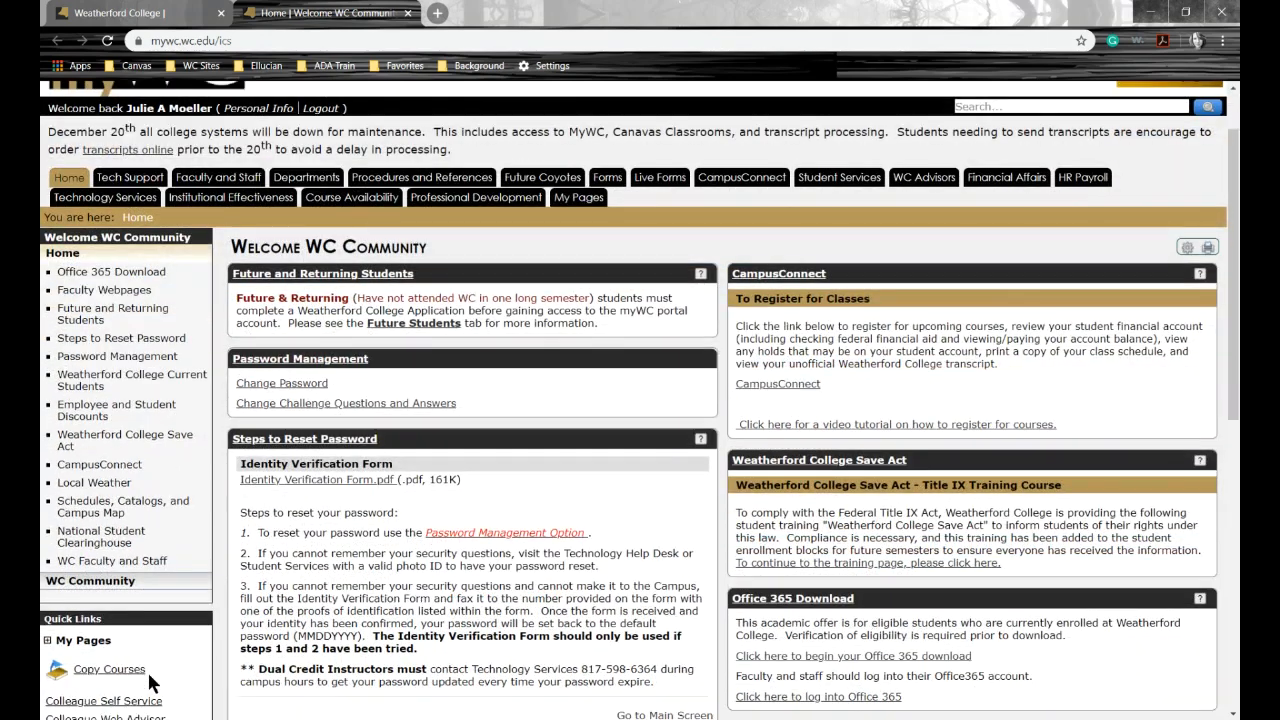
{"action": "scroll", "coordinate": [170, 560], "scroll_direction": "down", "scroll_amount": 2}
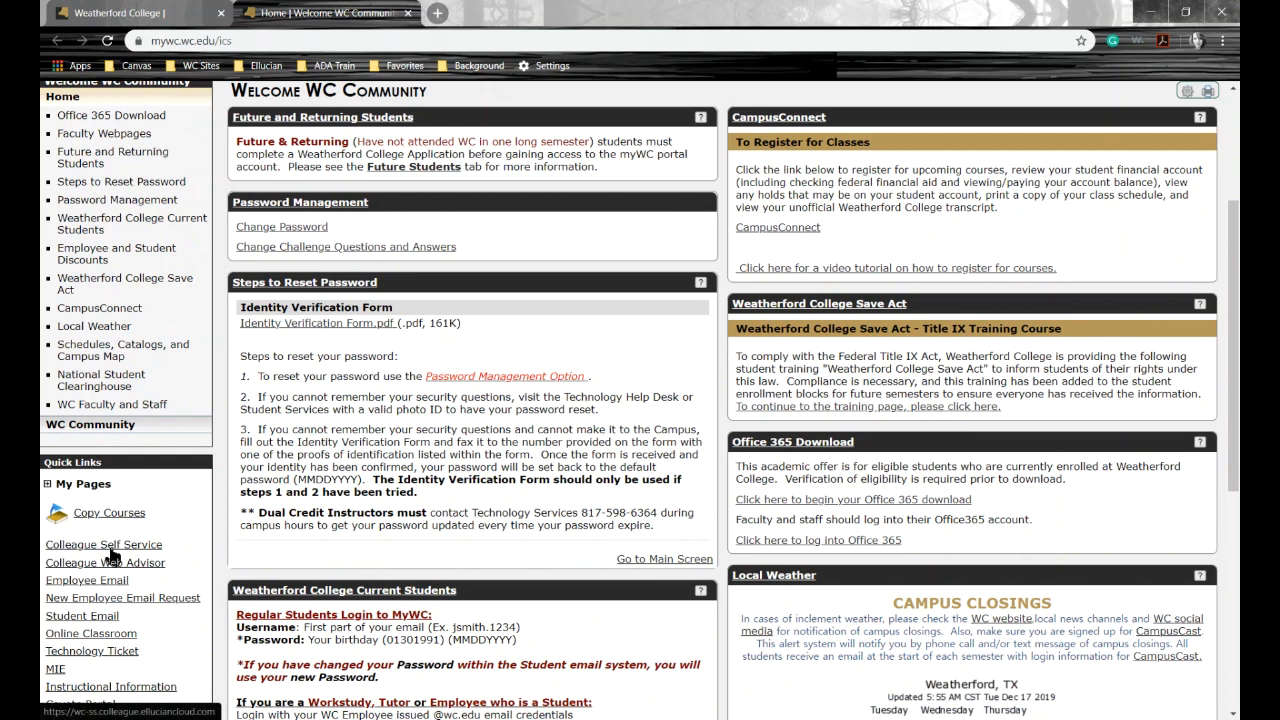
{"action": "left_click", "coordinate": [128, 548]}
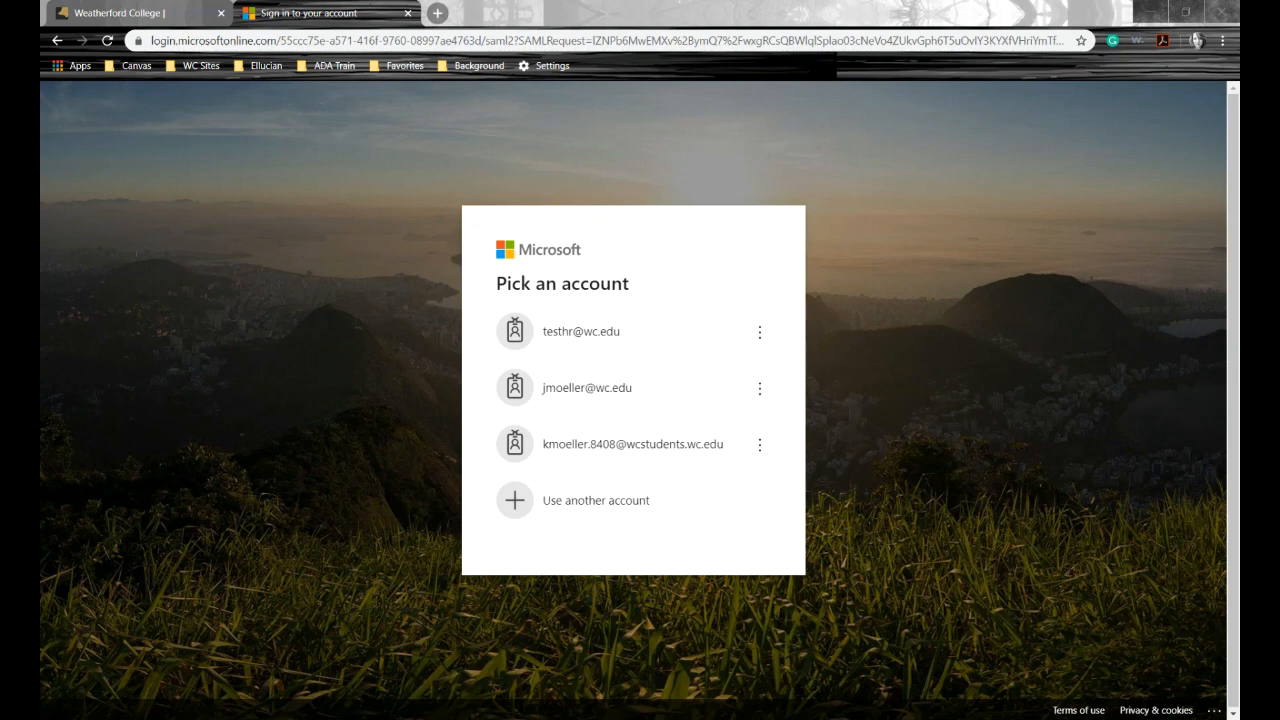
{"action": "left_click", "coordinate": [596, 343]}
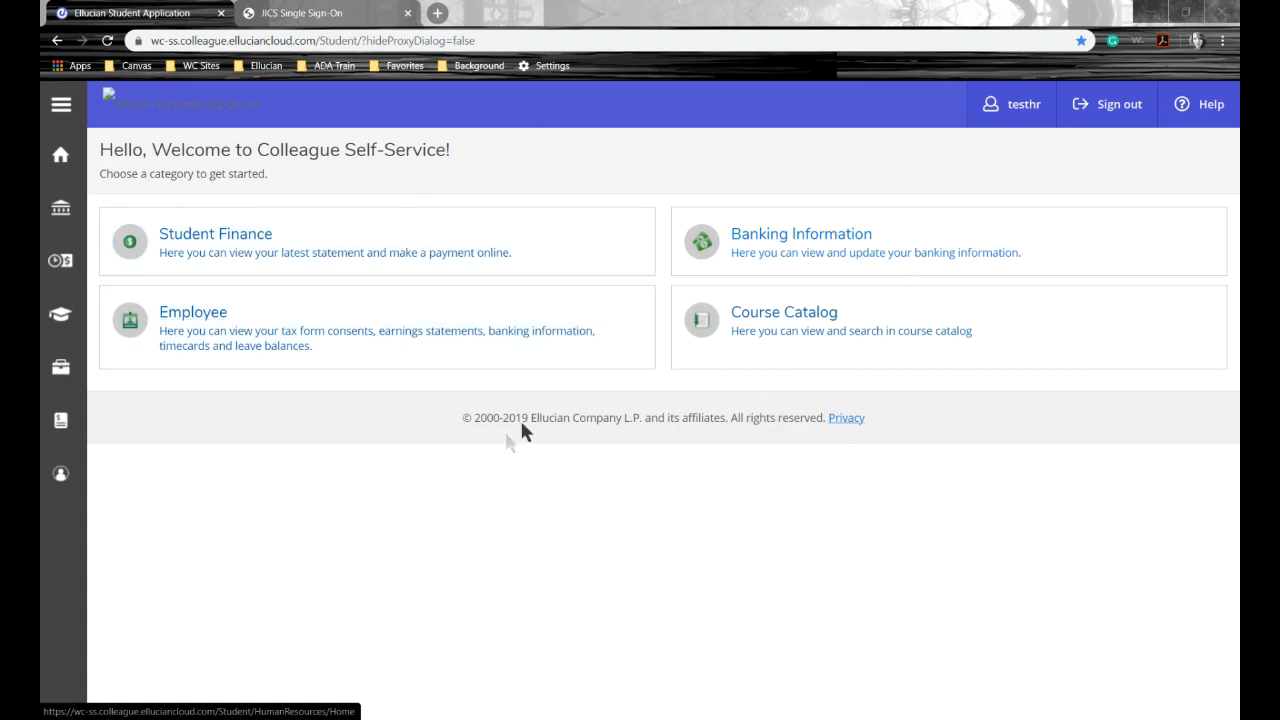
View the leave balances in the Employee area and return to the self-service home page
{"action": "left_click", "coordinate": [207, 322]}
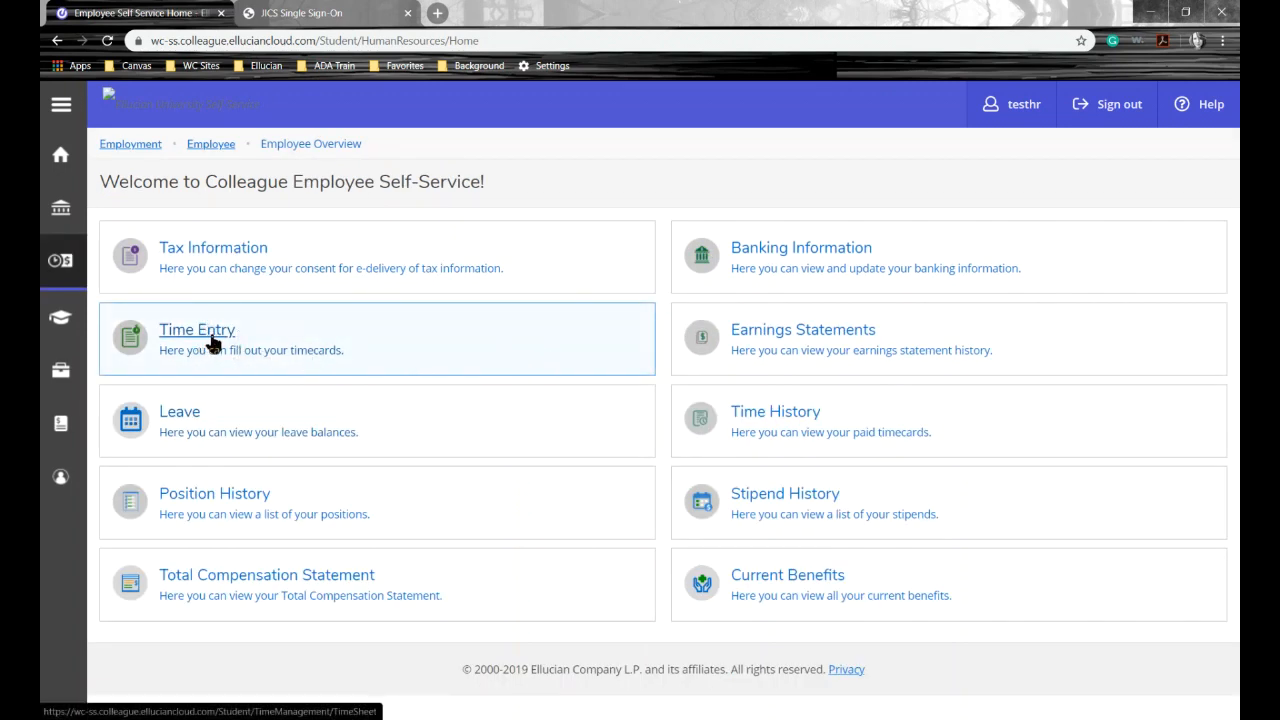
{"action": "left_click", "coordinate": [190, 415]}
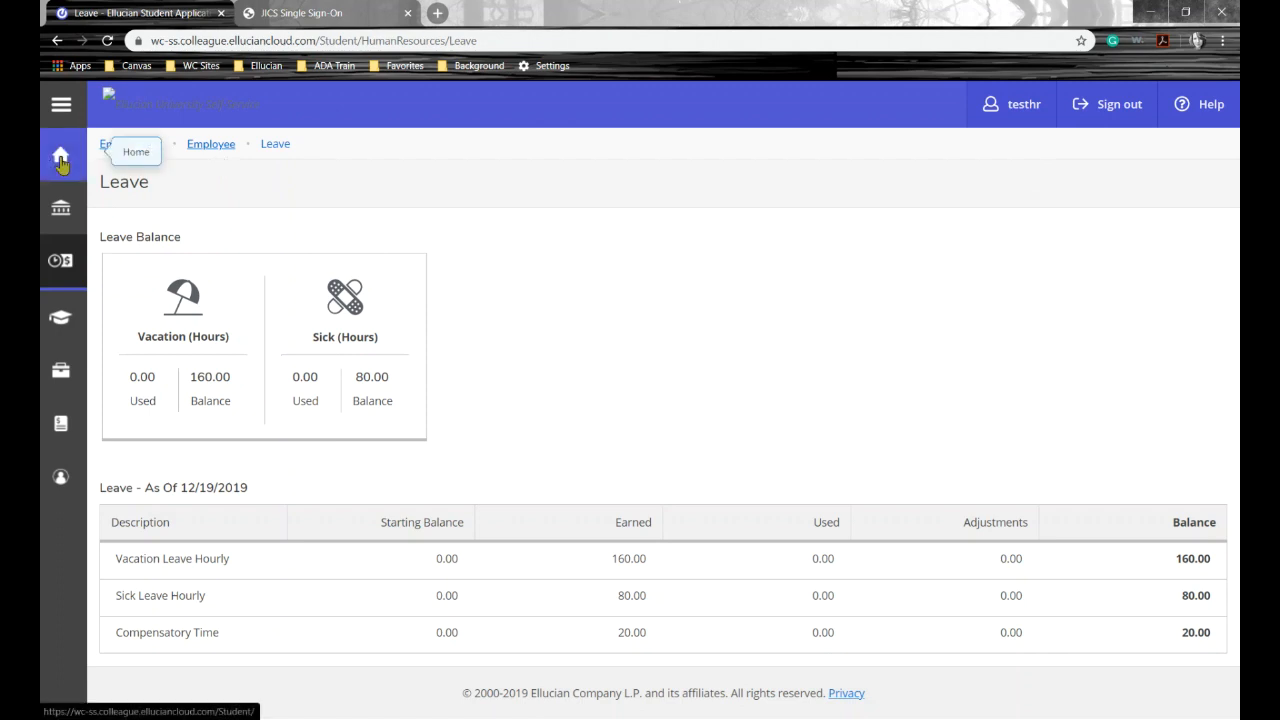
{"action": "left_click", "coordinate": [208, 150]}
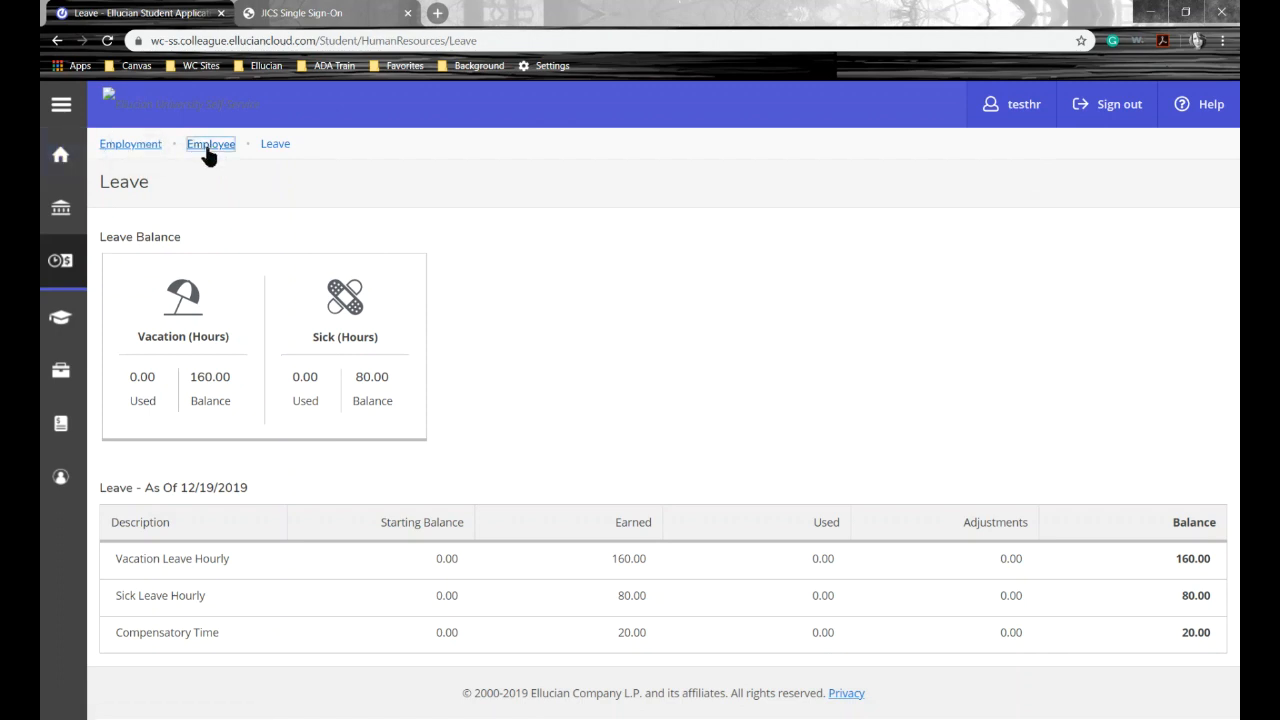
{"action": "left_click", "coordinate": [58, 156]}
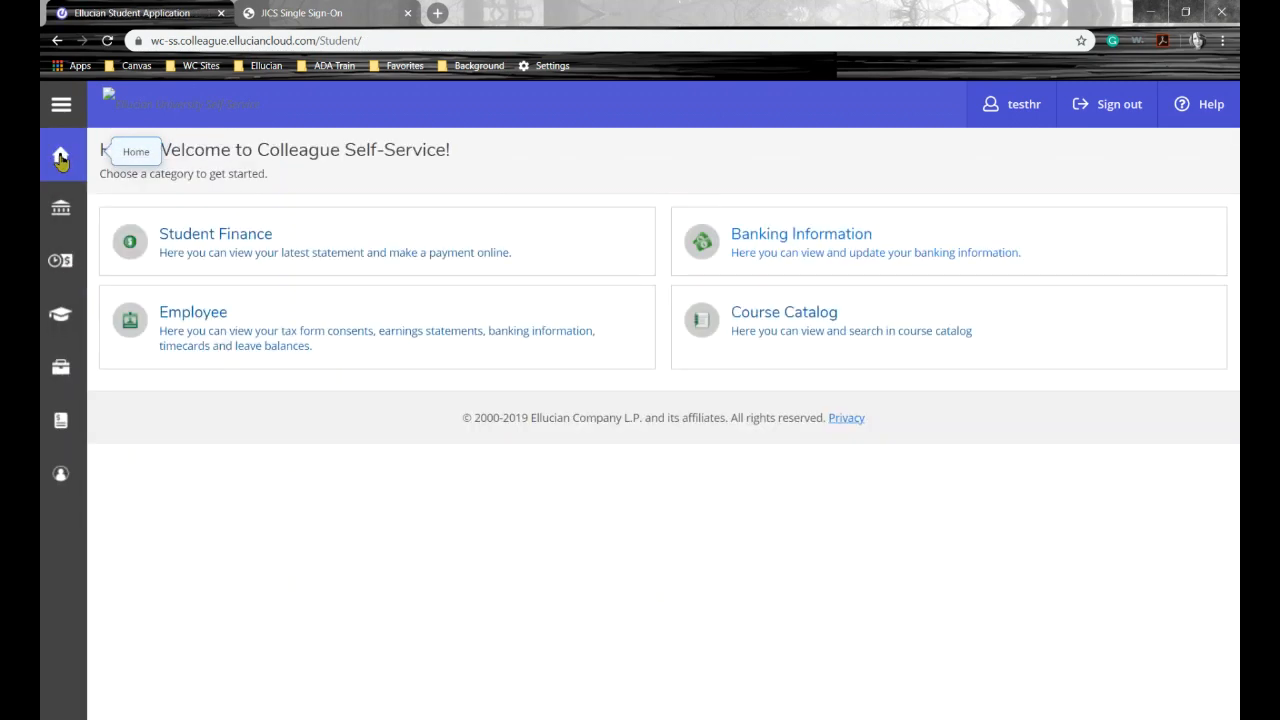
Open the time sheet for the week 10/20/2019 - 10/26/2019 in the employee Time Entry area
{"action": "left_click", "coordinate": [208, 324]}
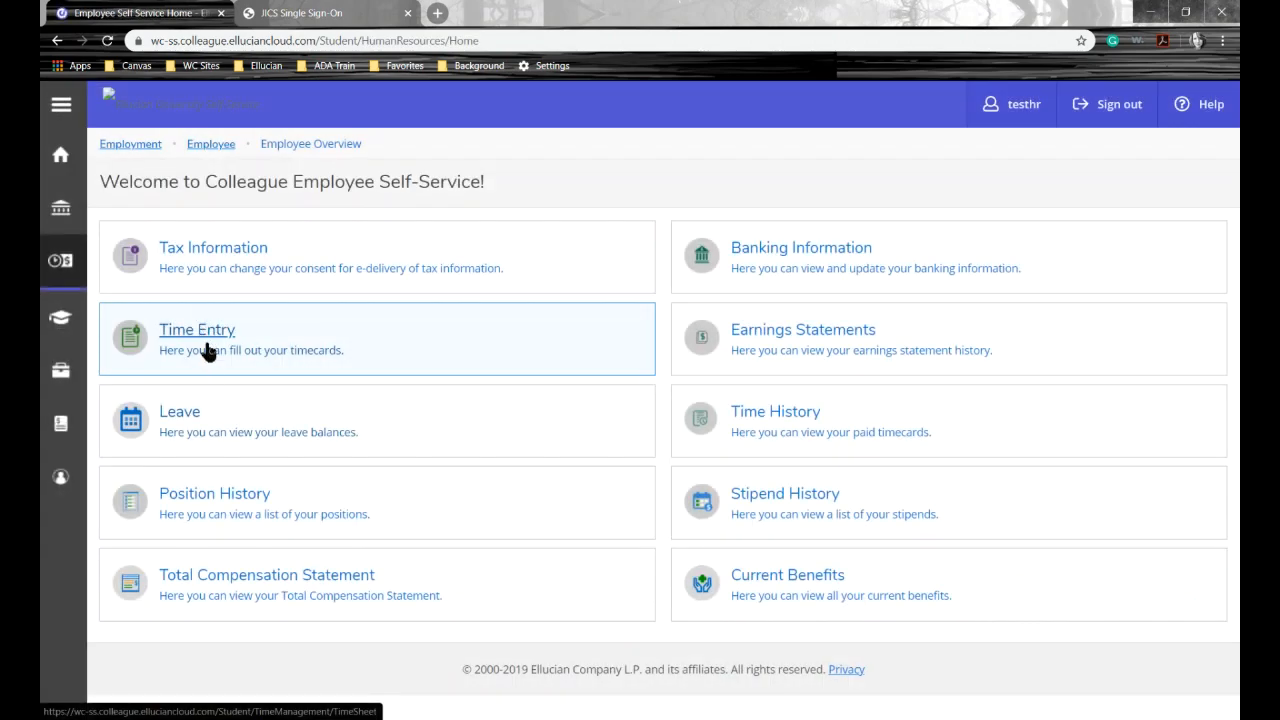
{"action": "left_click", "coordinate": [214, 340]}
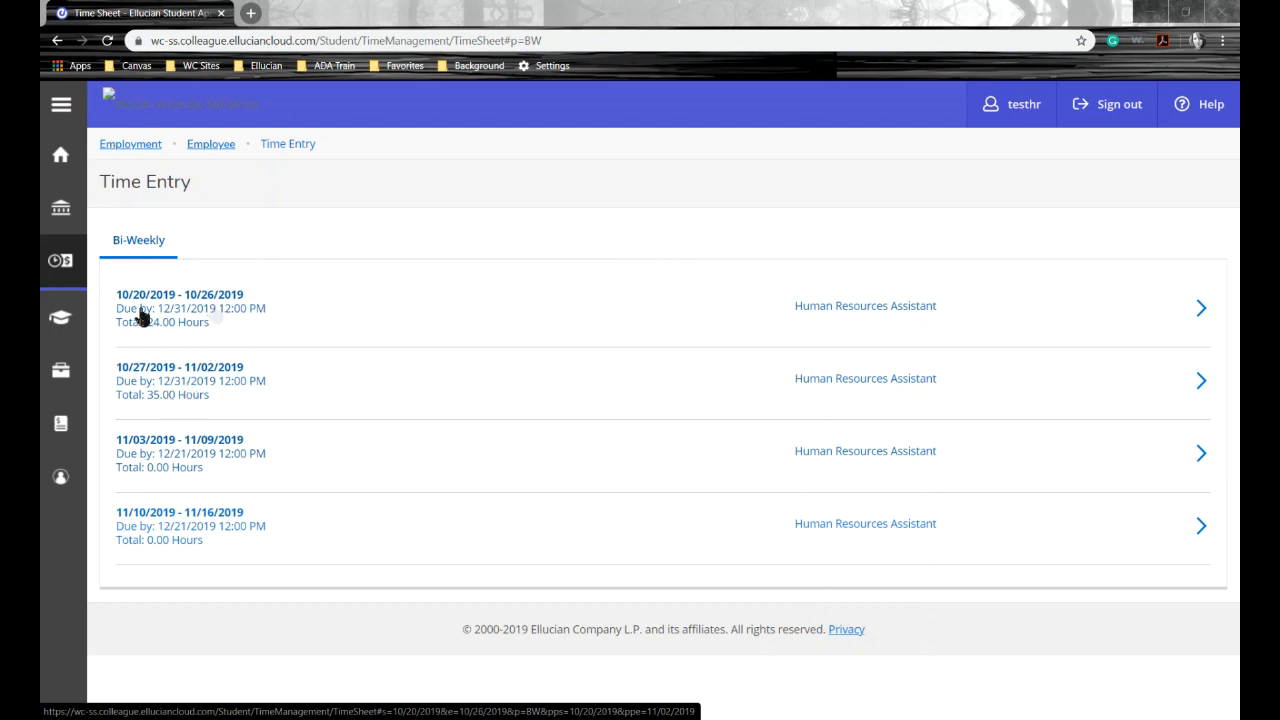
{"action": "left_click", "coordinate": [224, 302]}
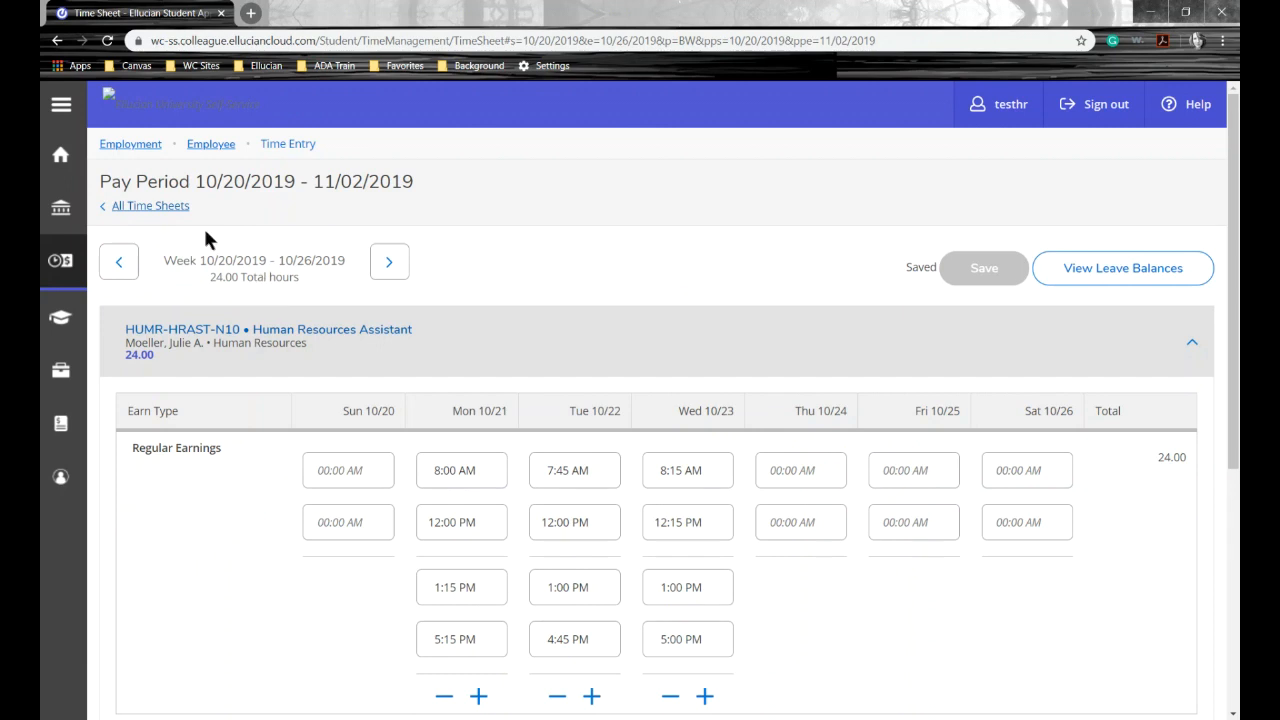
{"action": "left_click", "coordinate": [150, 207]}
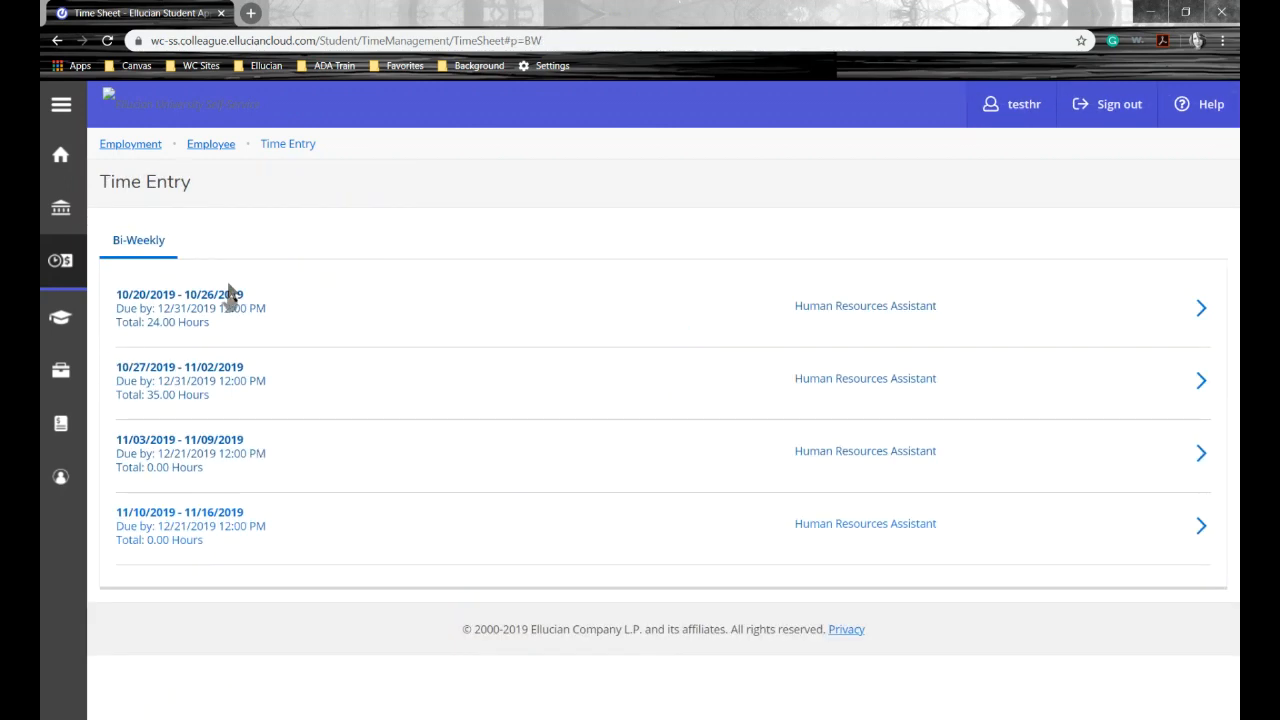
{"action": "left_click", "coordinate": [218, 286]}
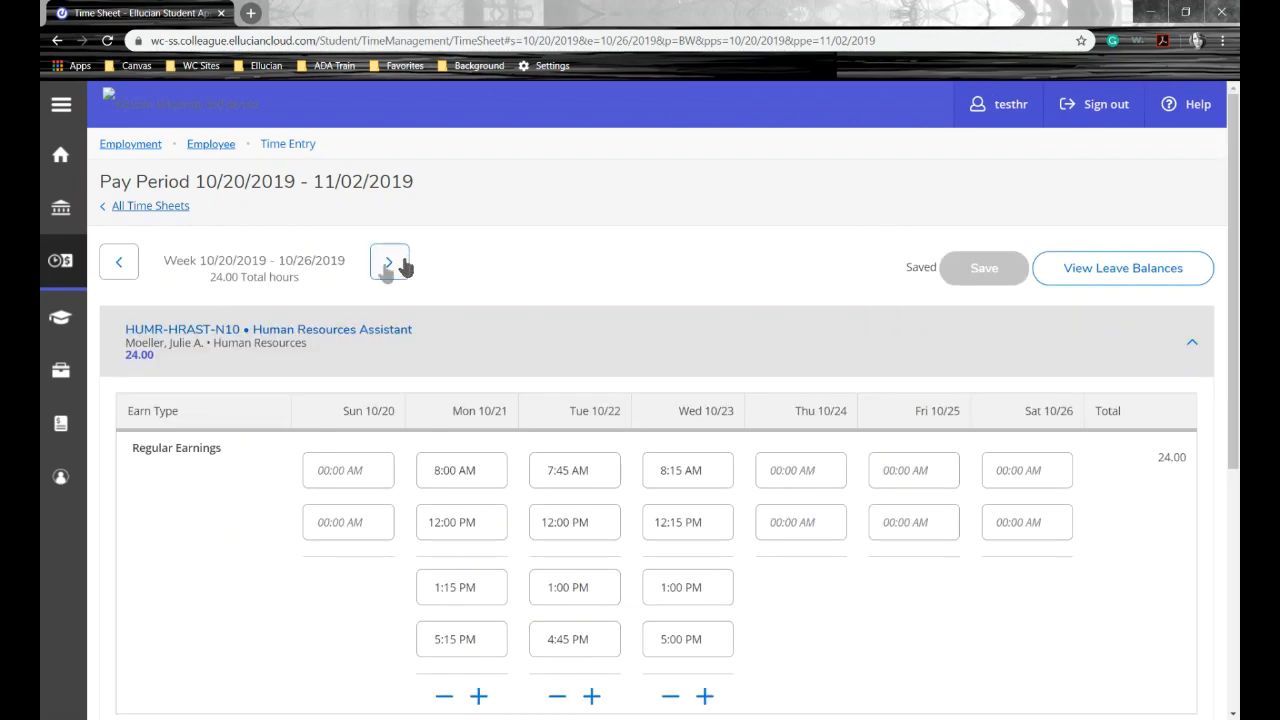
Look at the 10/27/2019 - 11/02/2019 week, and check the leave balances from the 10/20/2019 - 10/26/2019 time sheet
{"action": "left_click", "coordinate": [387, 268]}
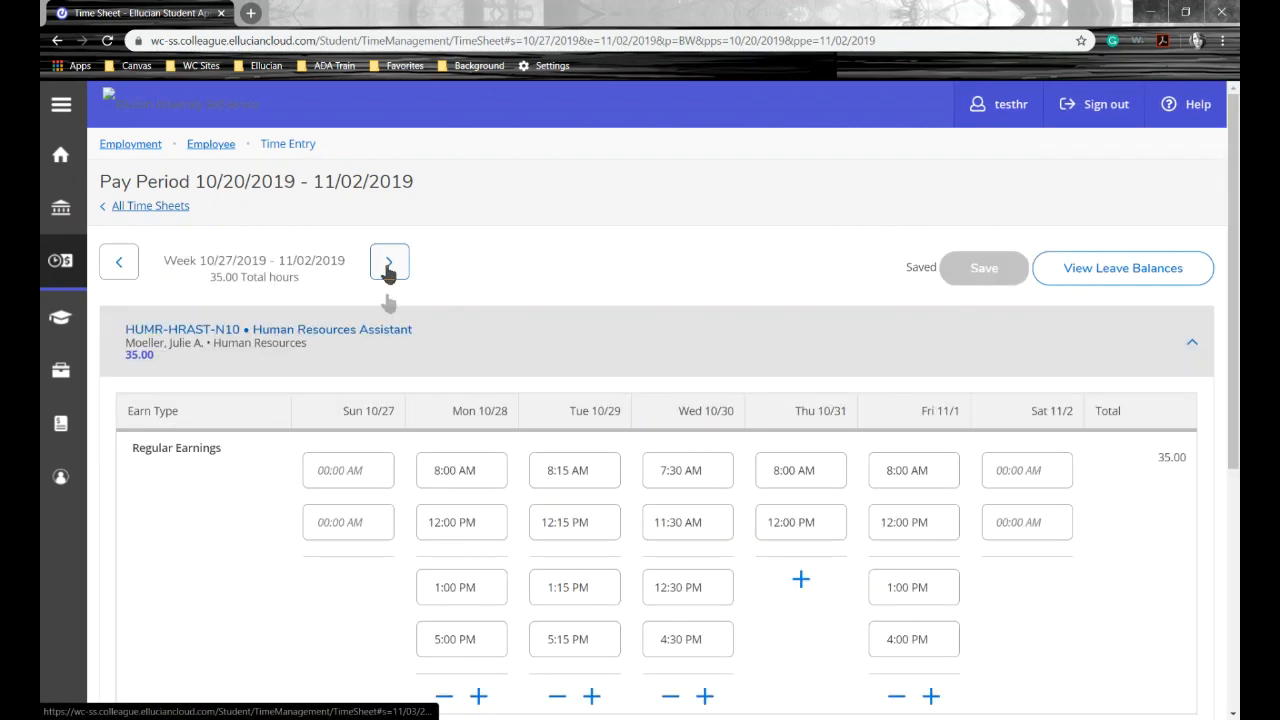
{"action": "left_click", "coordinate": [124, 264]}
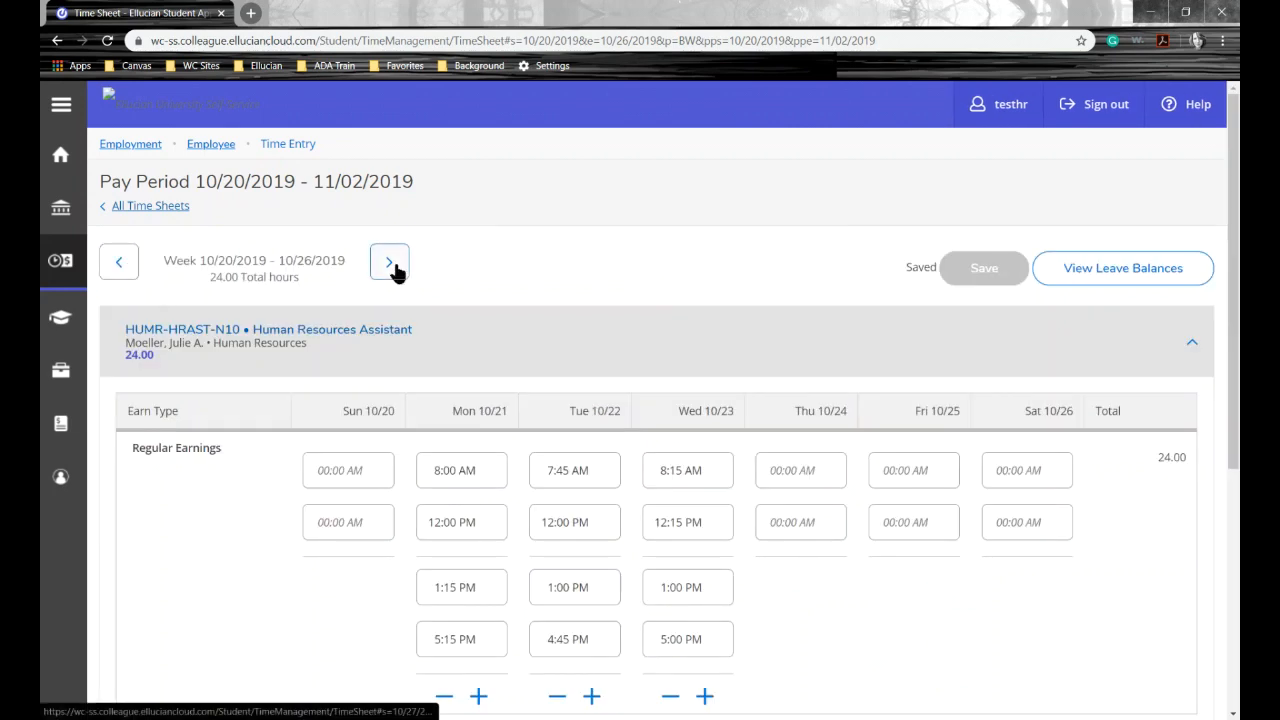
{"action": "left_click", "coordinate": [1143, 280]}
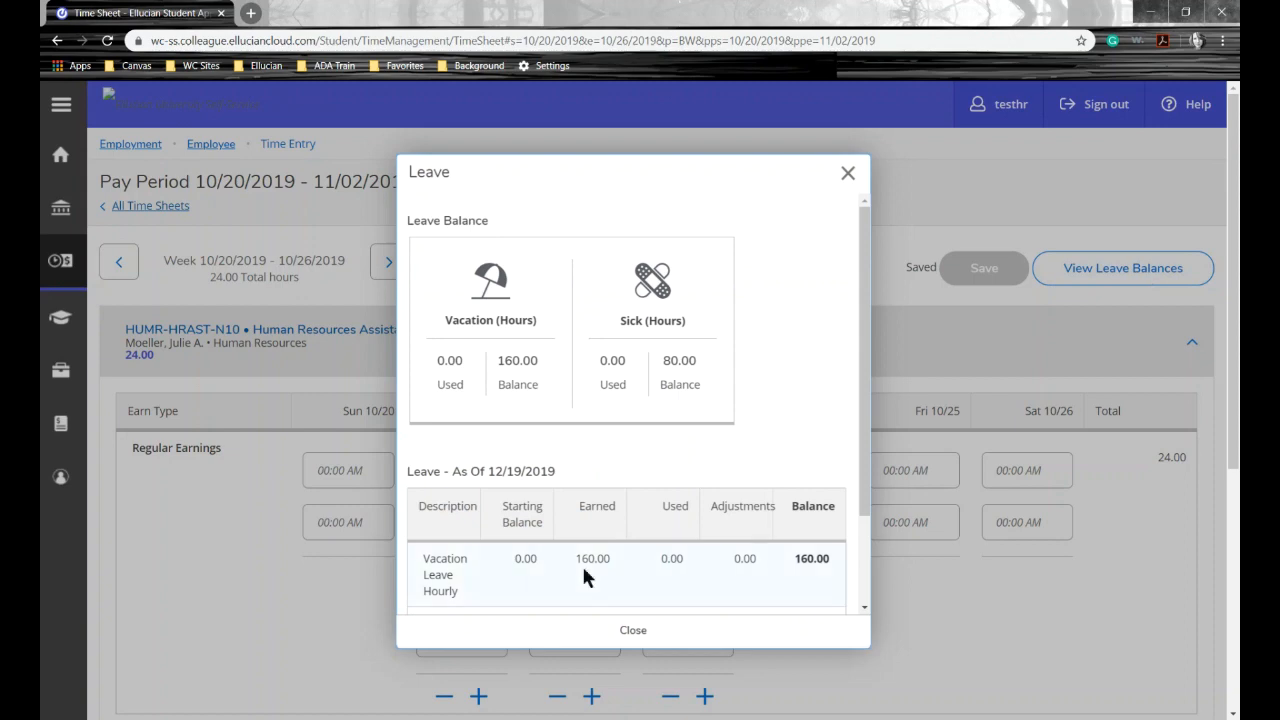
{"action": "left_click", "coordinate": [848, 174]}
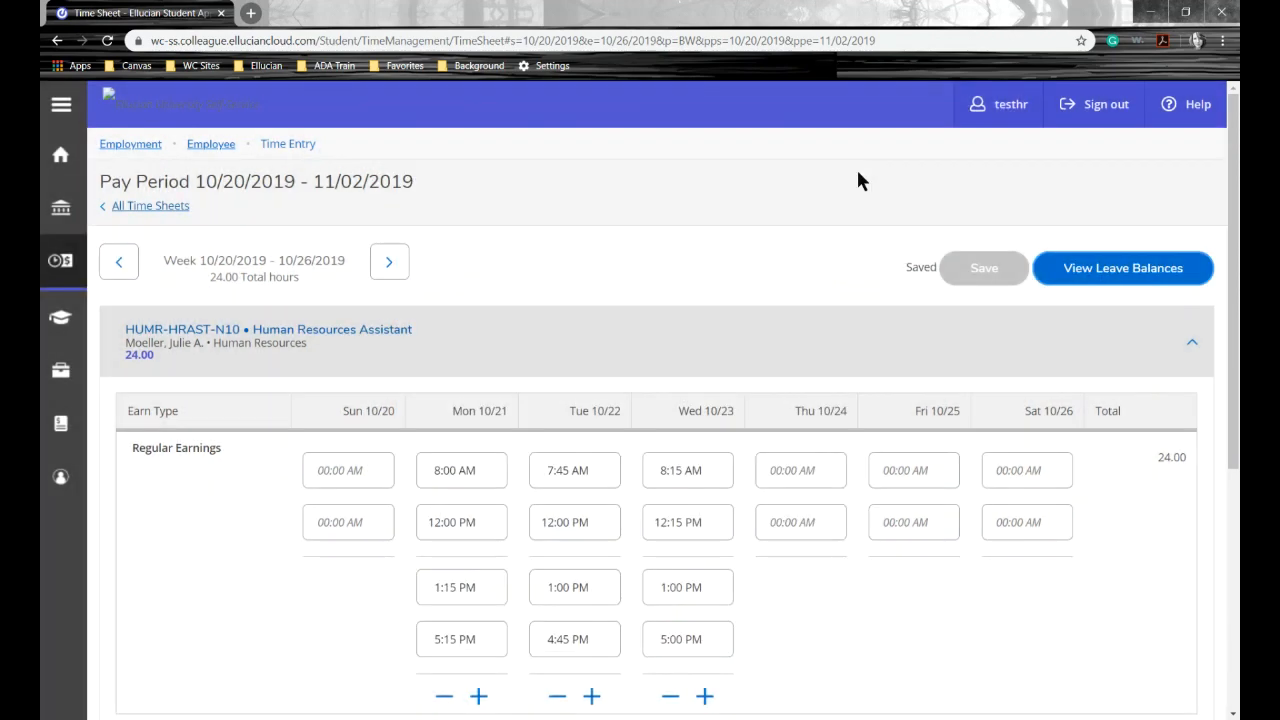
Enter regular earnings time for Thursday 10/24 from 8:00 AM to 12:00 PM
{"action": "scroll", "coordinate": [415, 414], "scroll_direction": "down", "scroll_amount": 1}
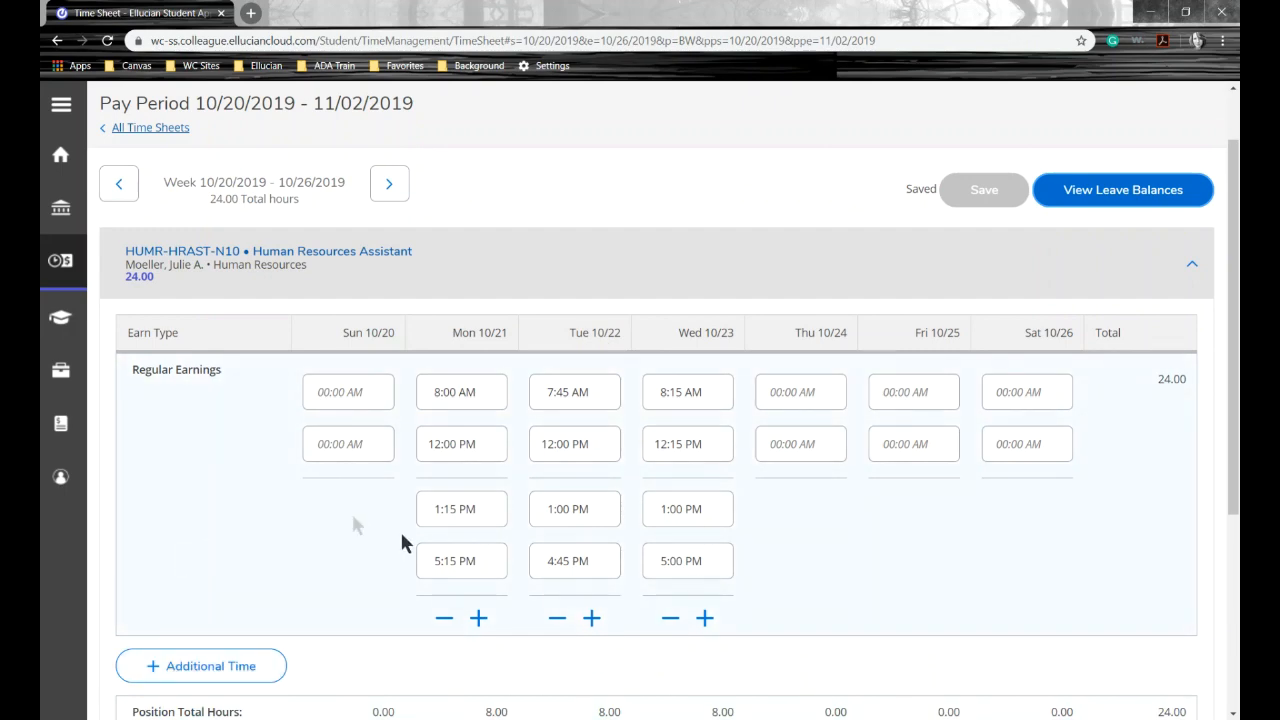
{"action": "scroll", "coordinate": [800, 588], "scroll_direction": "down", "scroll_amount": 1}
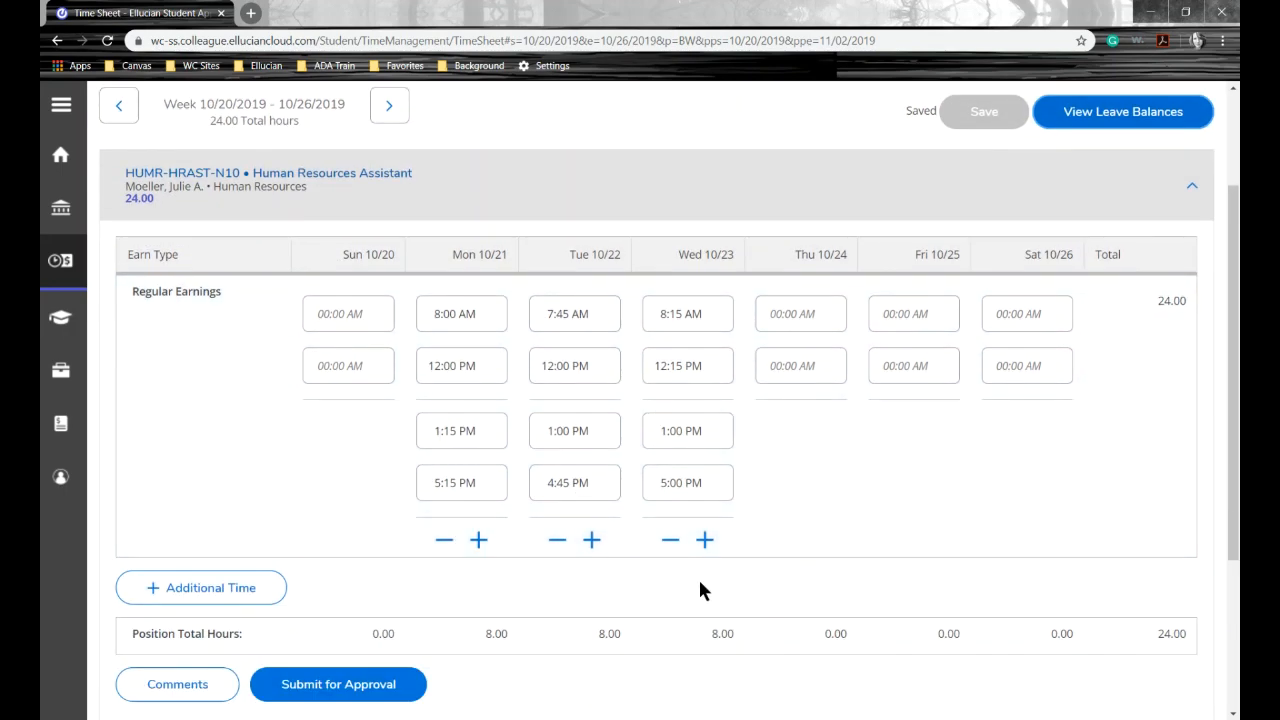
{"action": "scroll", "coordinate": [836, 460], "scroll_direction": "up", "scroll_amount": 1}
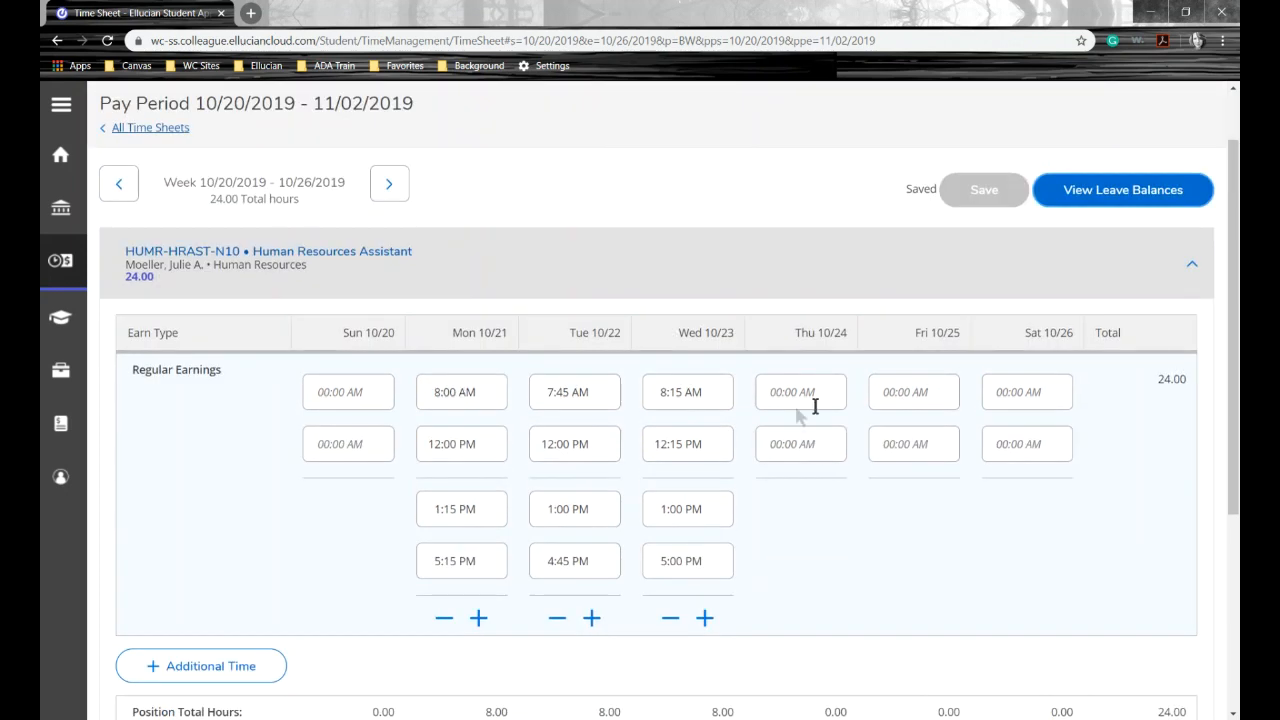
{"action": "left_click", "coordinate": [778, 388]}
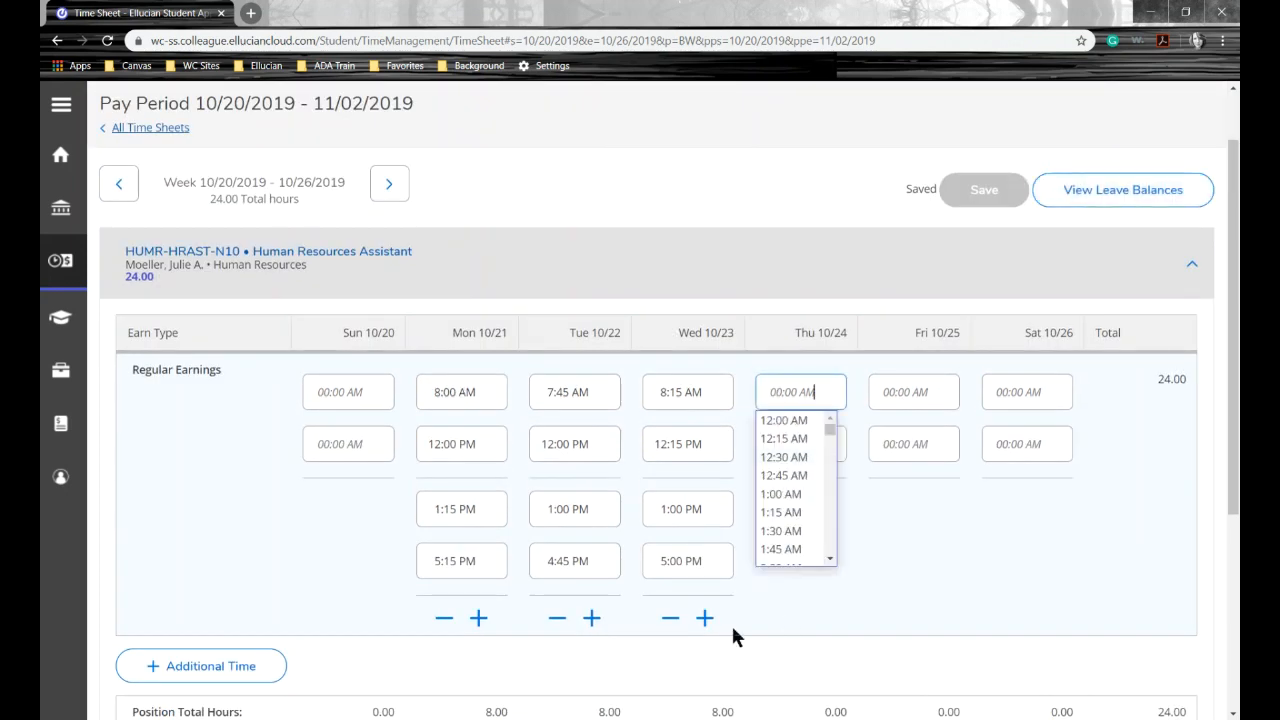
{"action": "type", "text": "8a"}
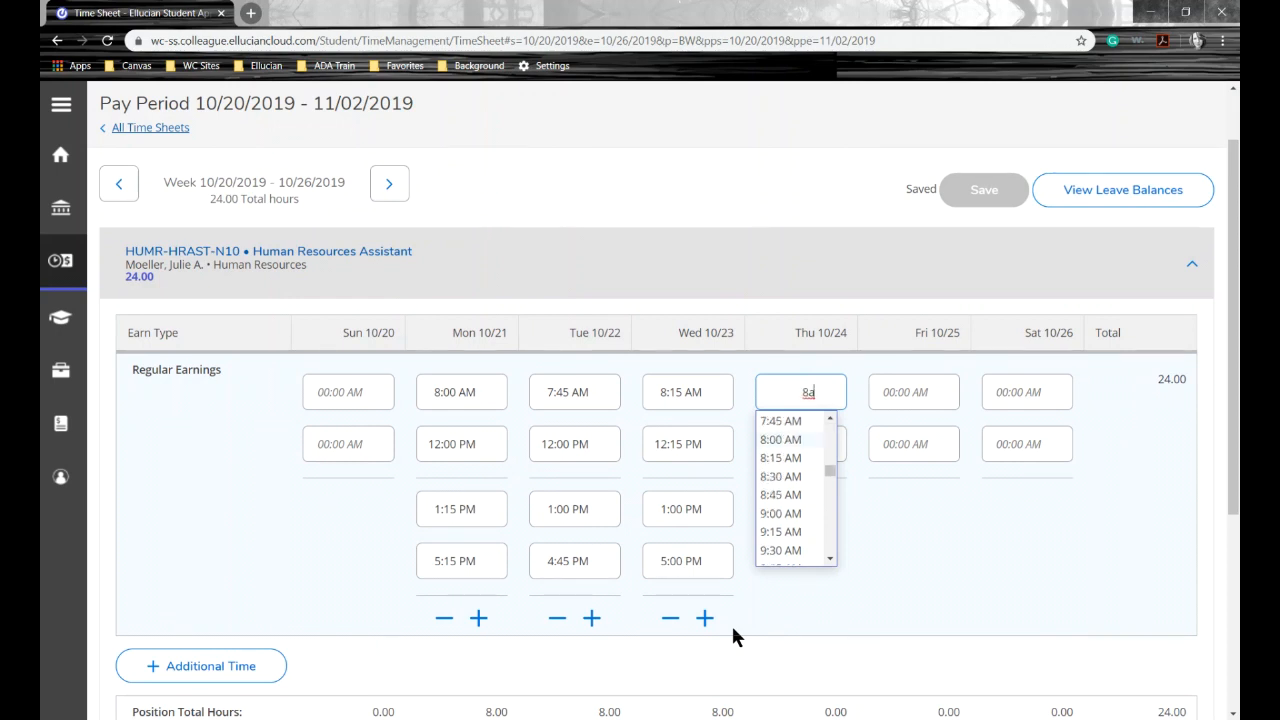
{"action": "left_click", "coordinate": [780, 442]}
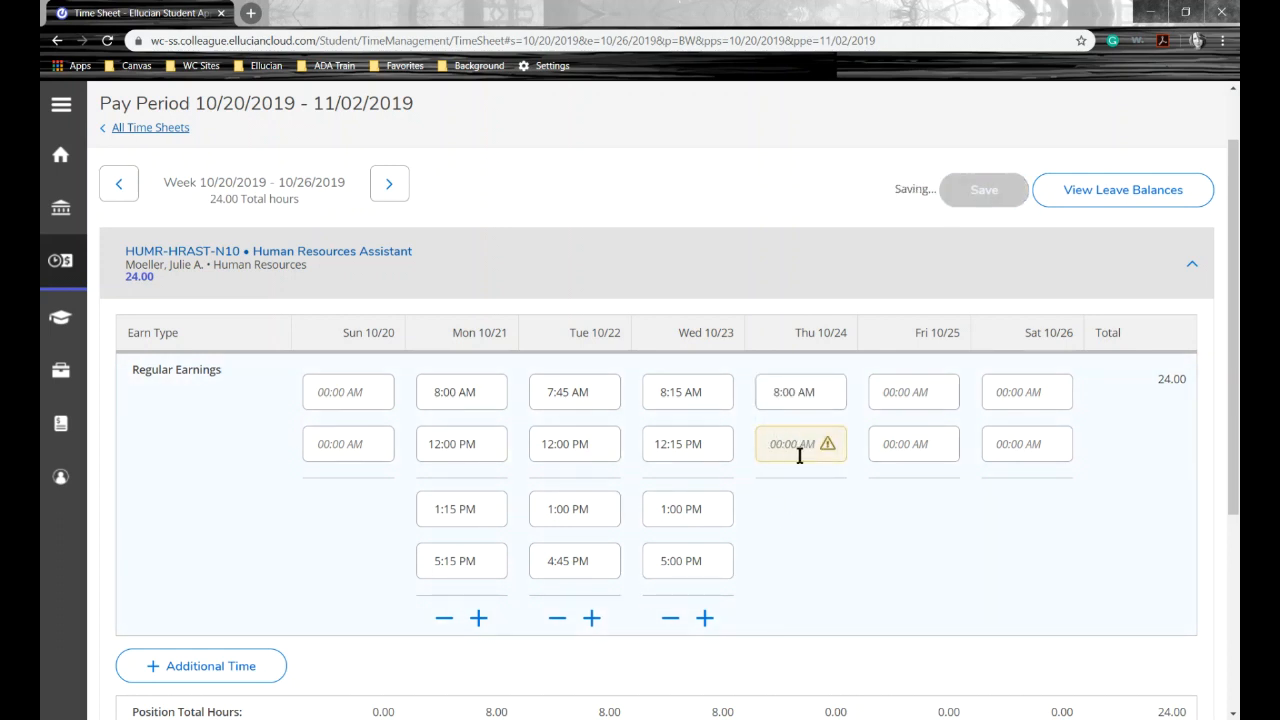
{"action": "left_click", "coordinate": [786, 441]}
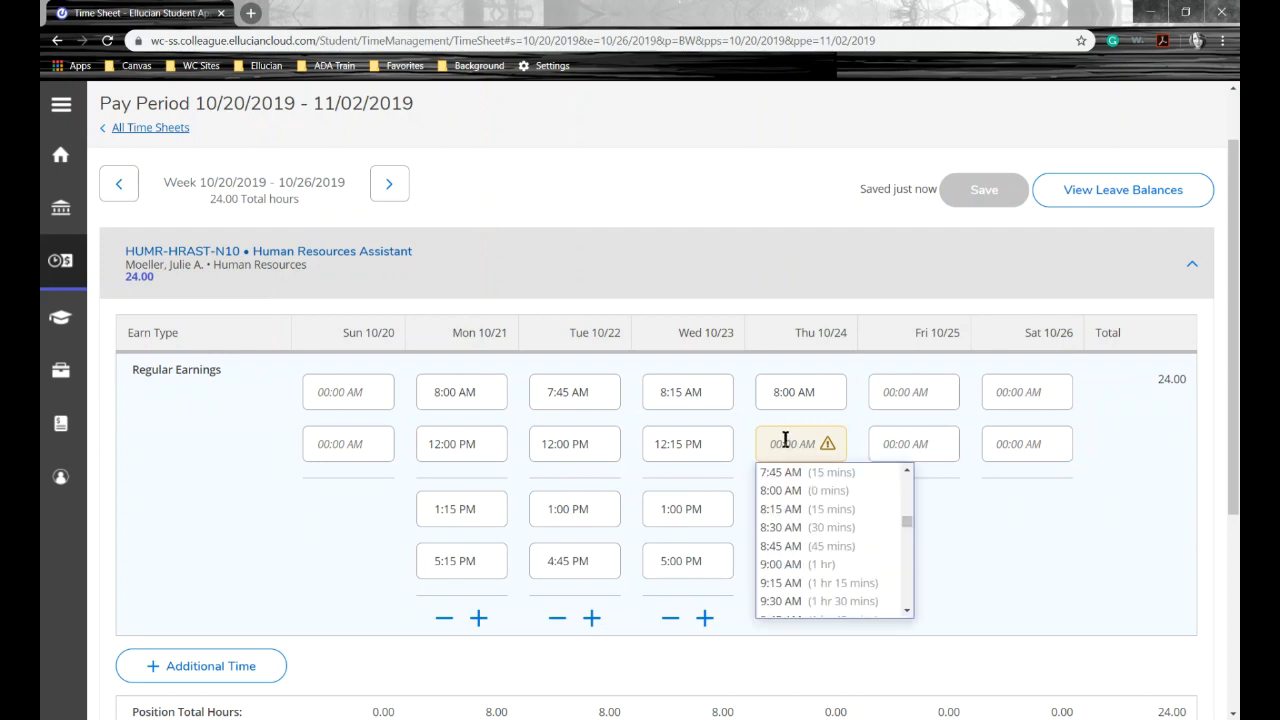
{"action": "type", "text": "12"}
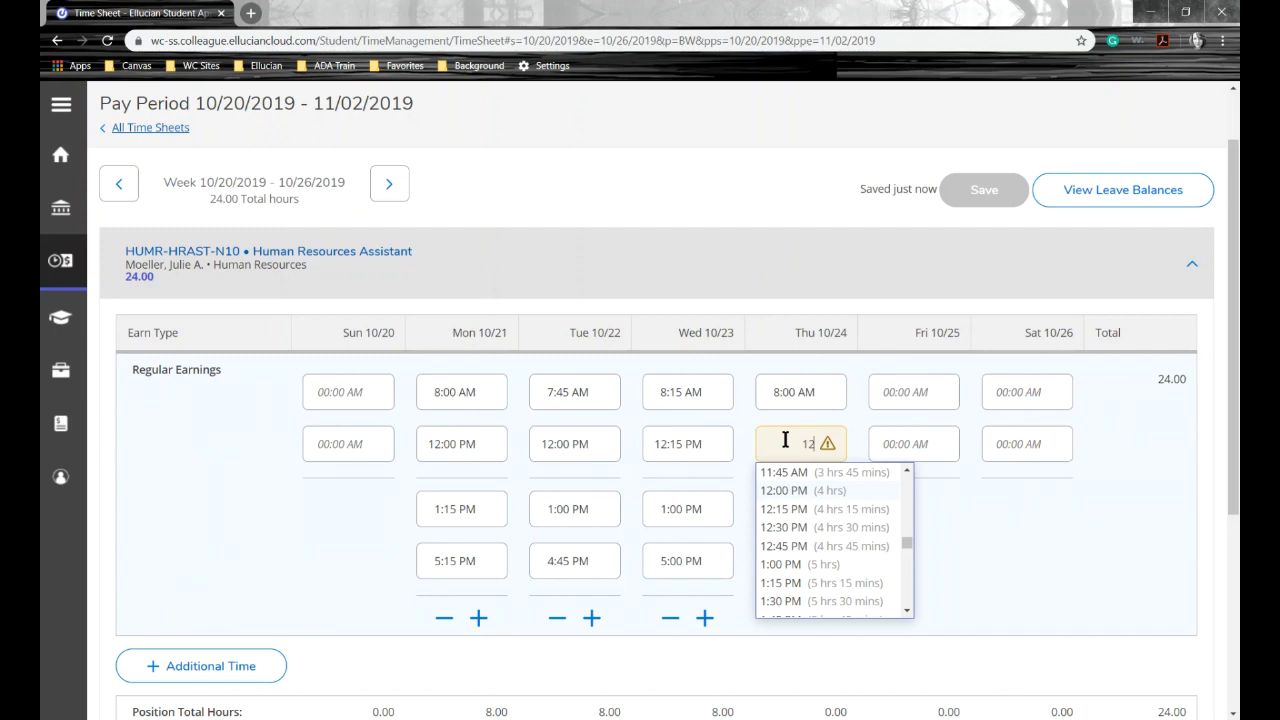
{"action": "type", "text": "p"}
{"action": "left_click", "coordinate": [778, 492]}
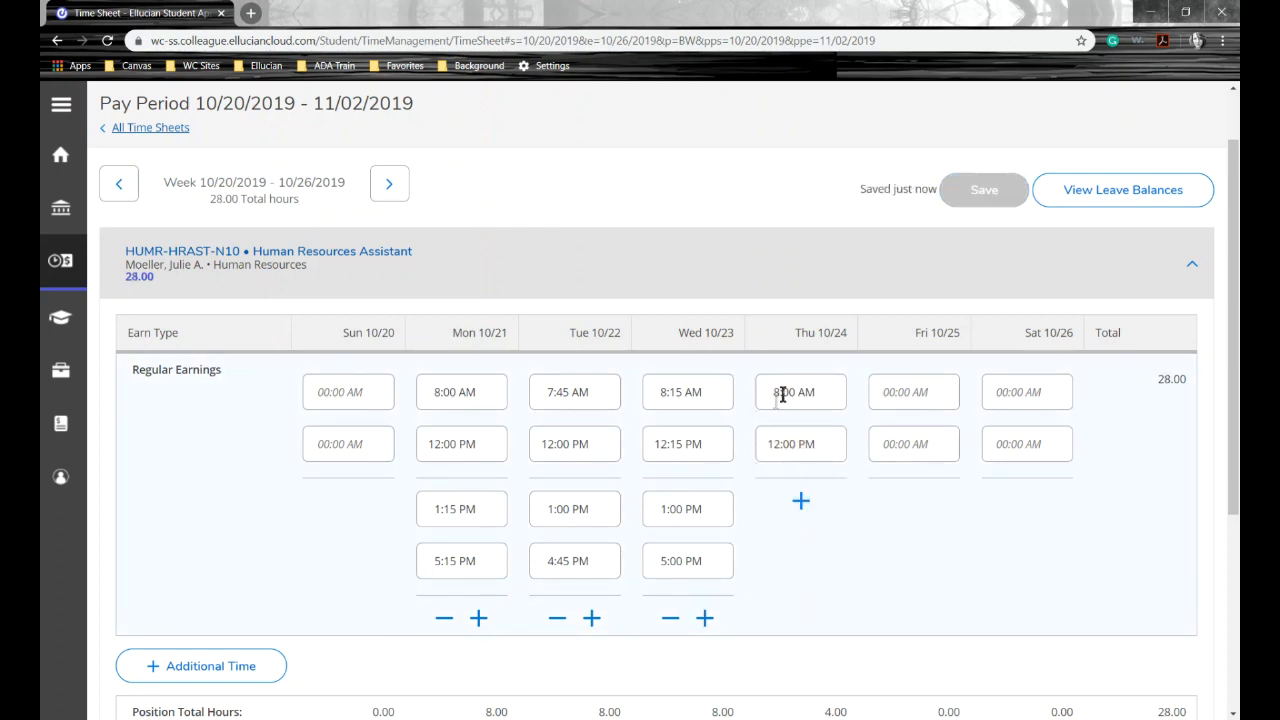
Add a second regular earnings time entry for Thursday 10/24, from 1:00 AM to 5:00 PM
{"action": "left_click", "coordinate": [800, 503]}
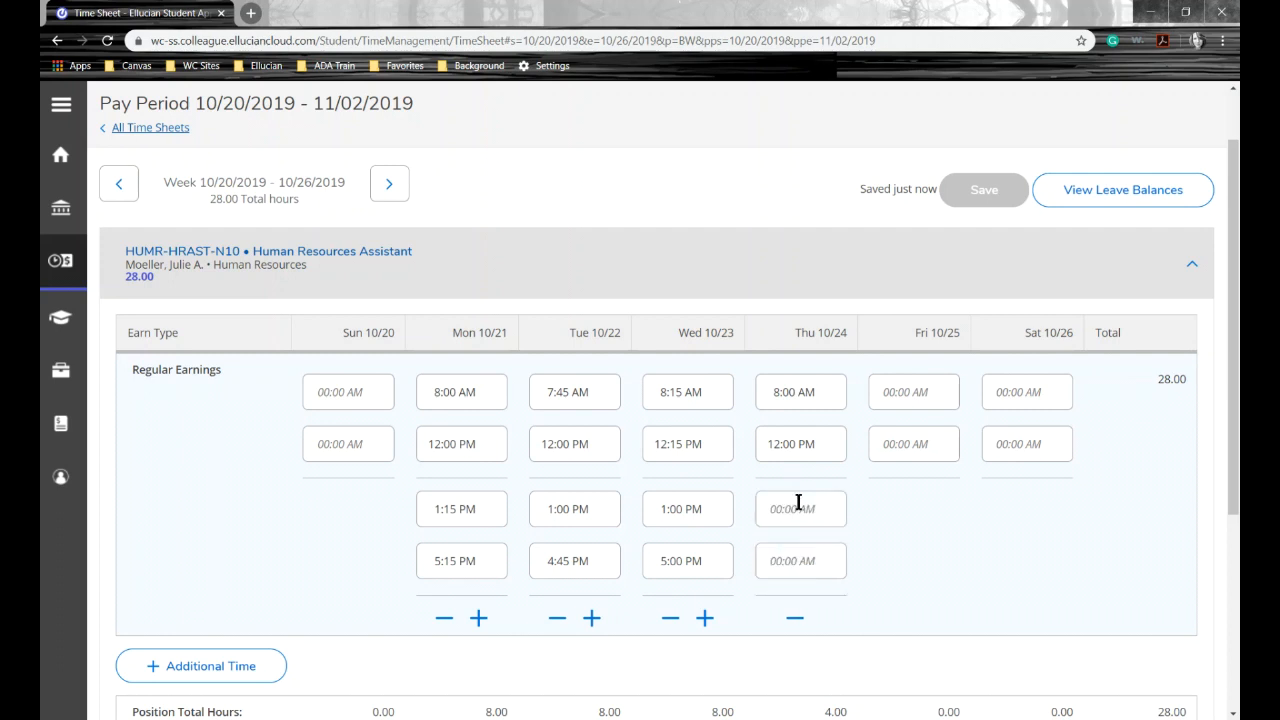
{"action": "left_click", "coordinate": [798, 502]}
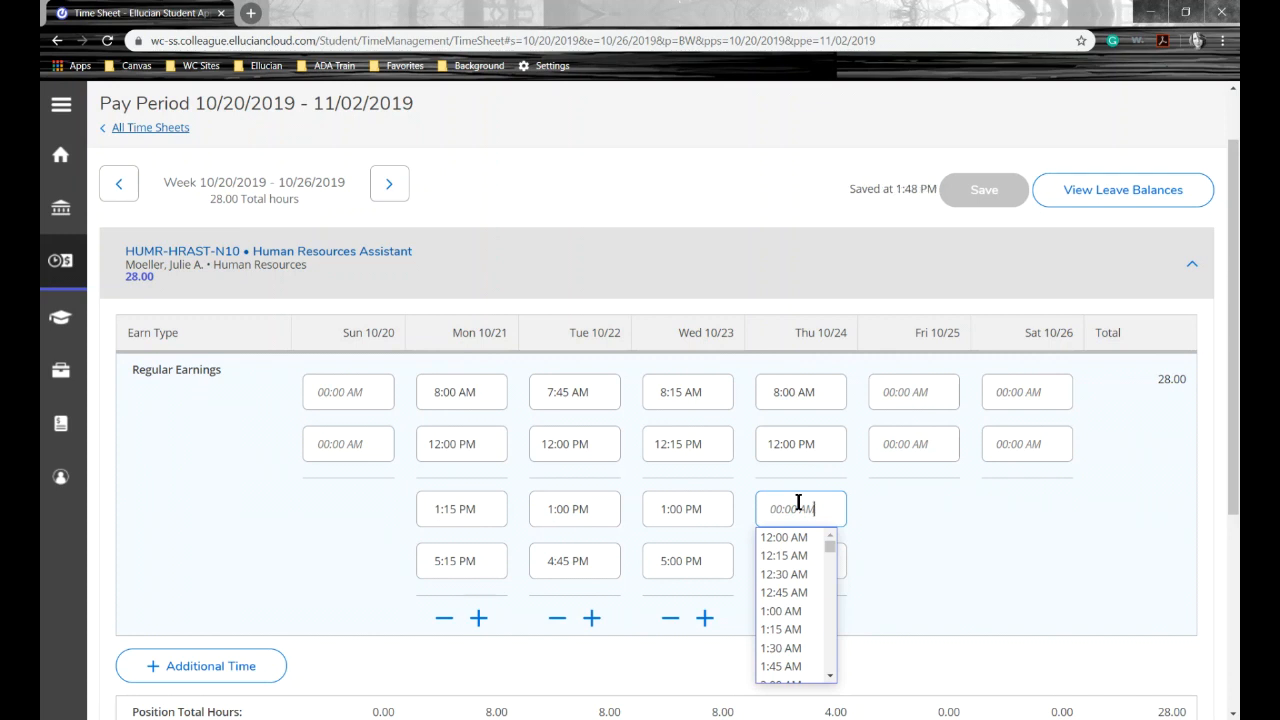
{"action": "type", "text": "1p"}
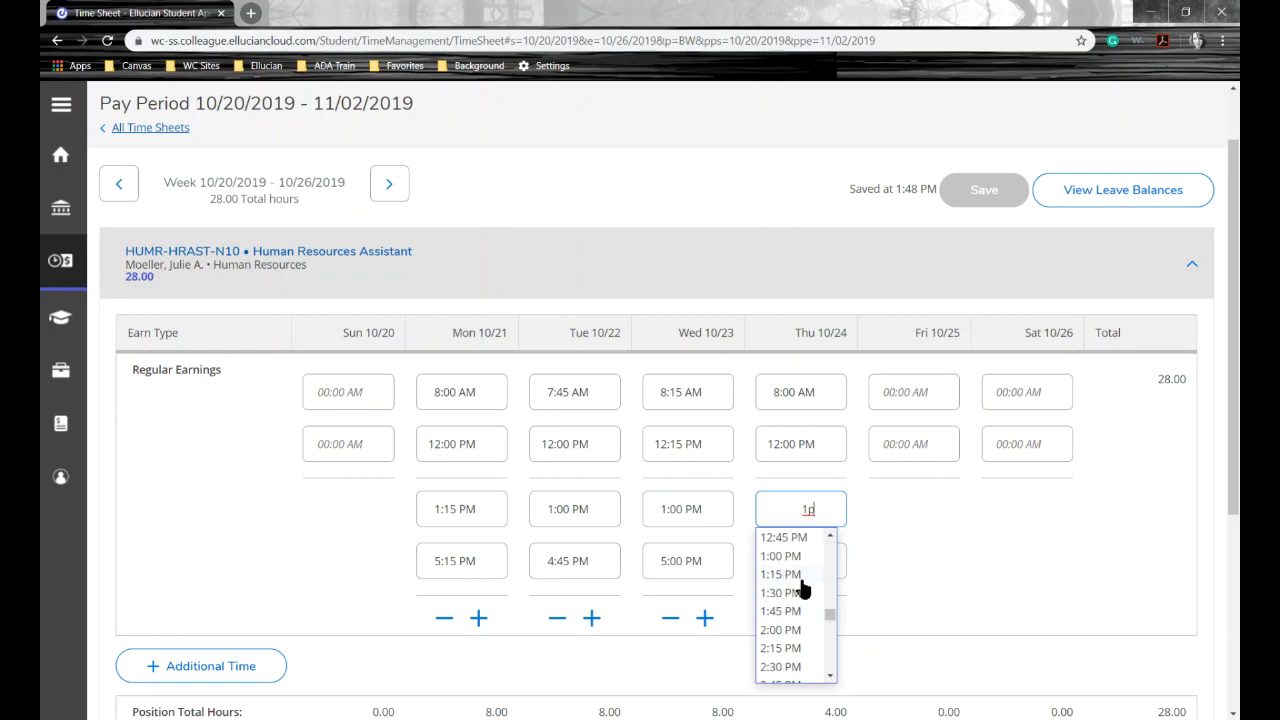
{"action": "key", "text": "BackSpace"}
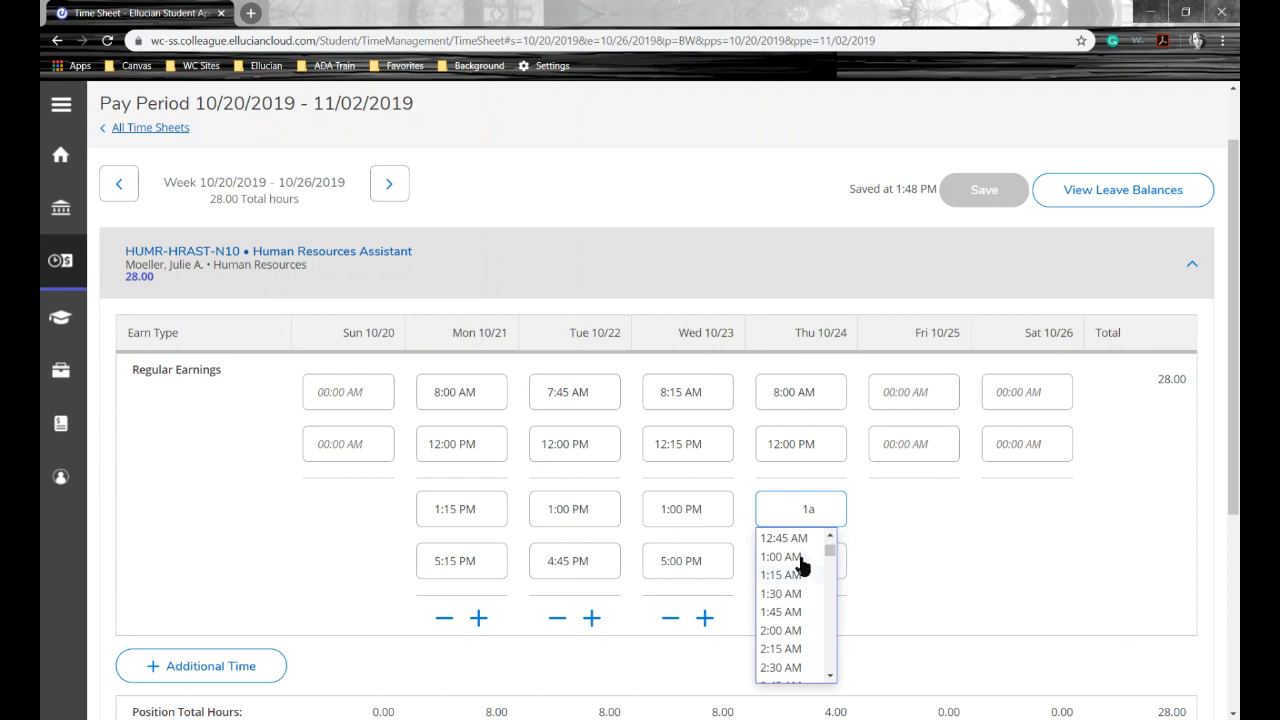
{"action": "left_click", "coordinate": [801, 555]}
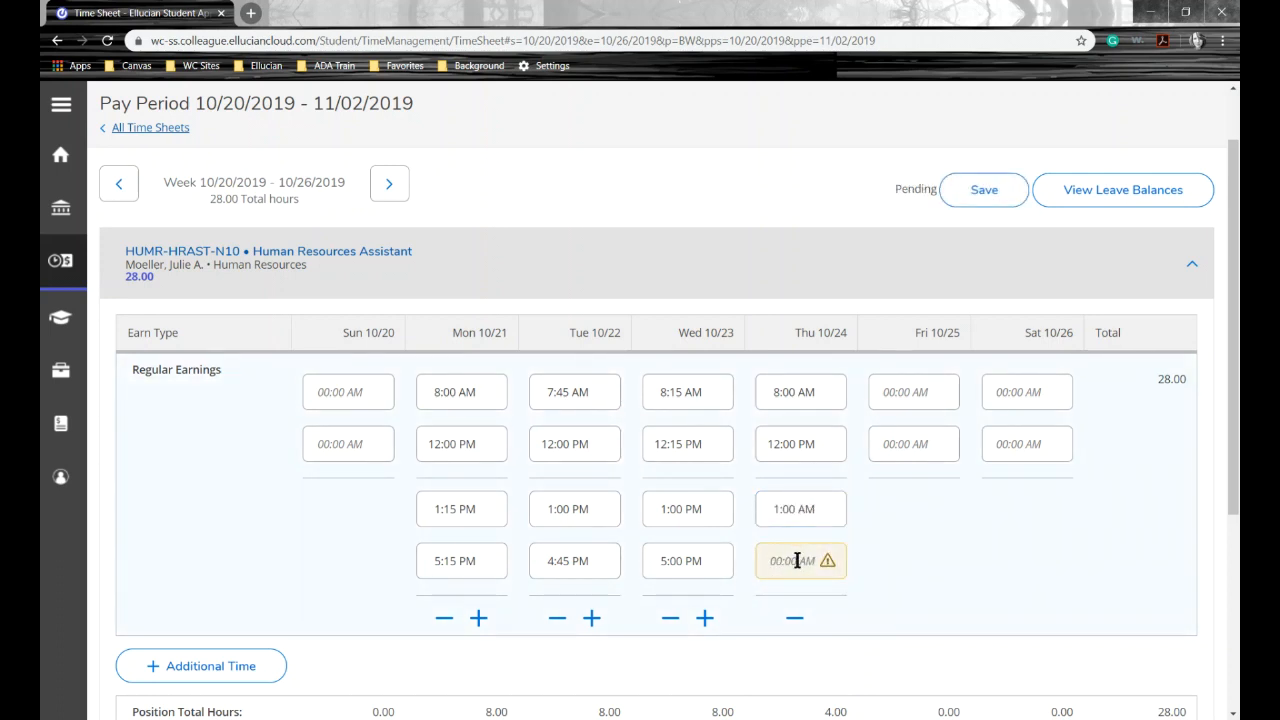
{"action": "left_click", "coordinate": [799, 562]}
{"action": "type", "text": "5p"}
{"action": "key", "text": "Return"}
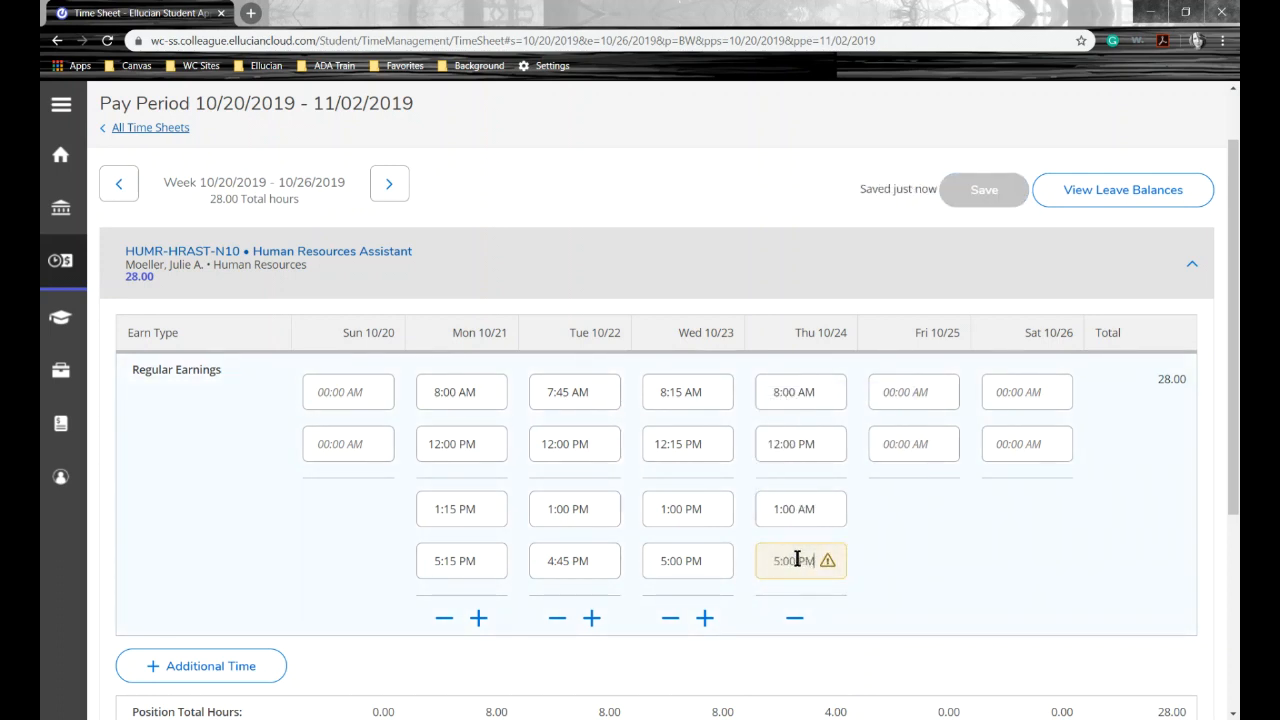
{"action": "left_click", "coordinate": [840, 599]}
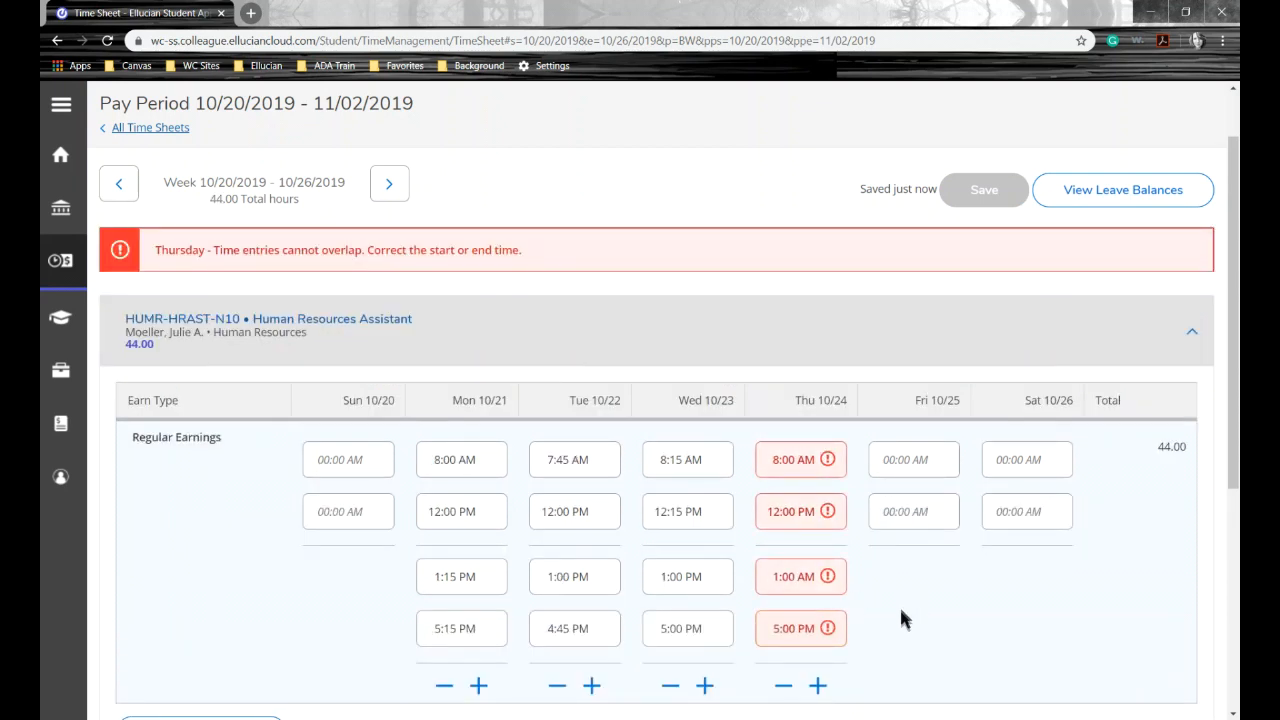
{"action": "scroll", "coordinate": [899, 612], "scroll_direction": "down", "scroll_amount": 1}
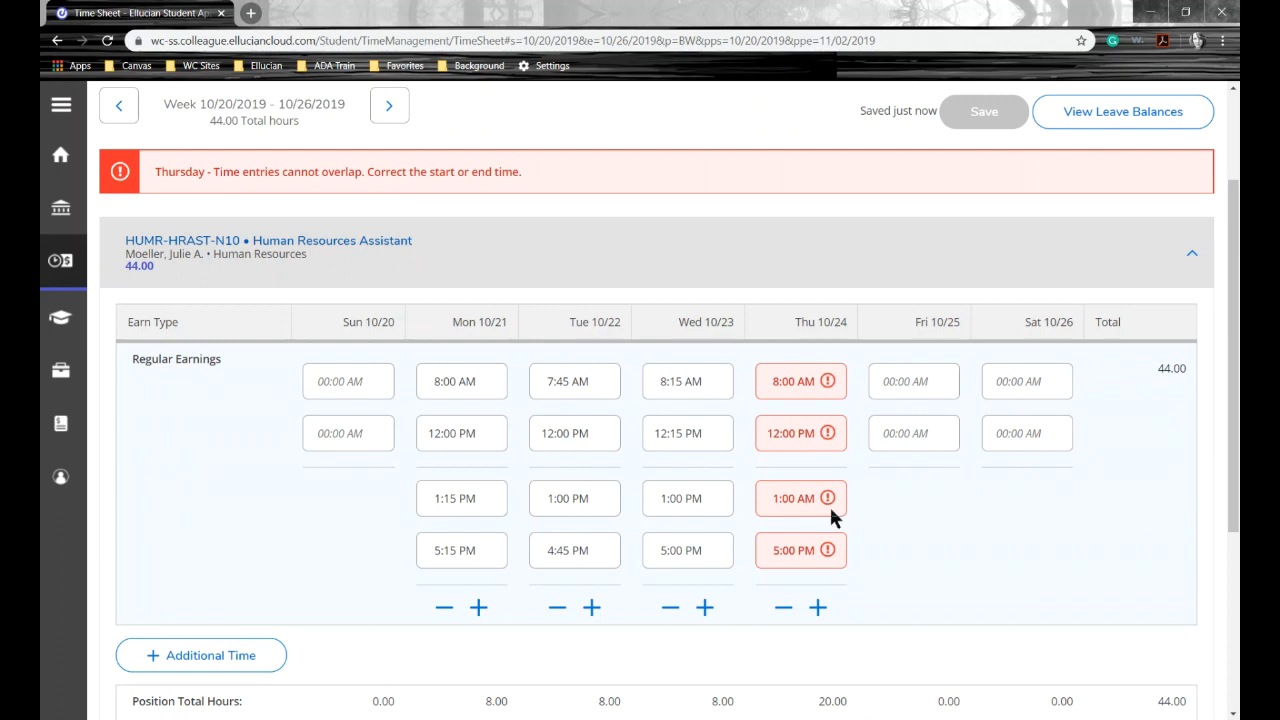
Correct the start time of the second Thursday 10/24 regular earnings entry to 1:00 PM
{"action": "left_click", "coordinate": [799, 499]}
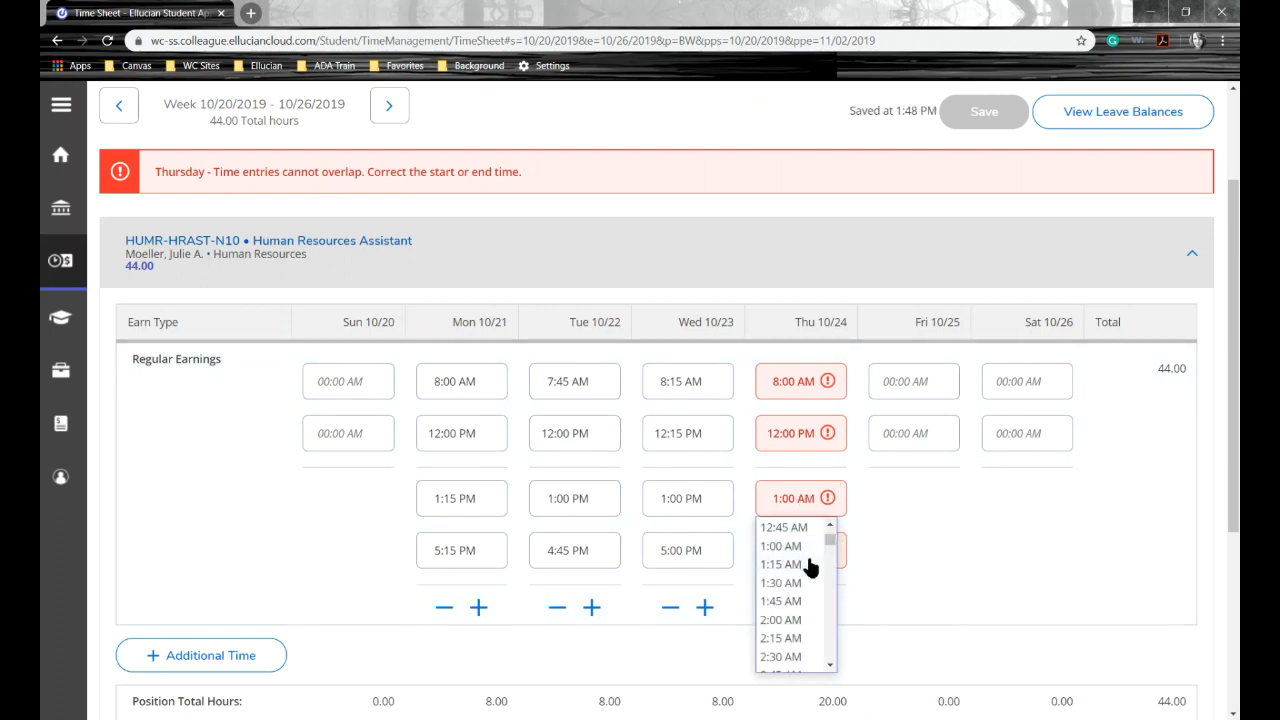
{"action": "left_click_drag", "start_coordinate": [837, 531], "coordinate": [834, 598]}
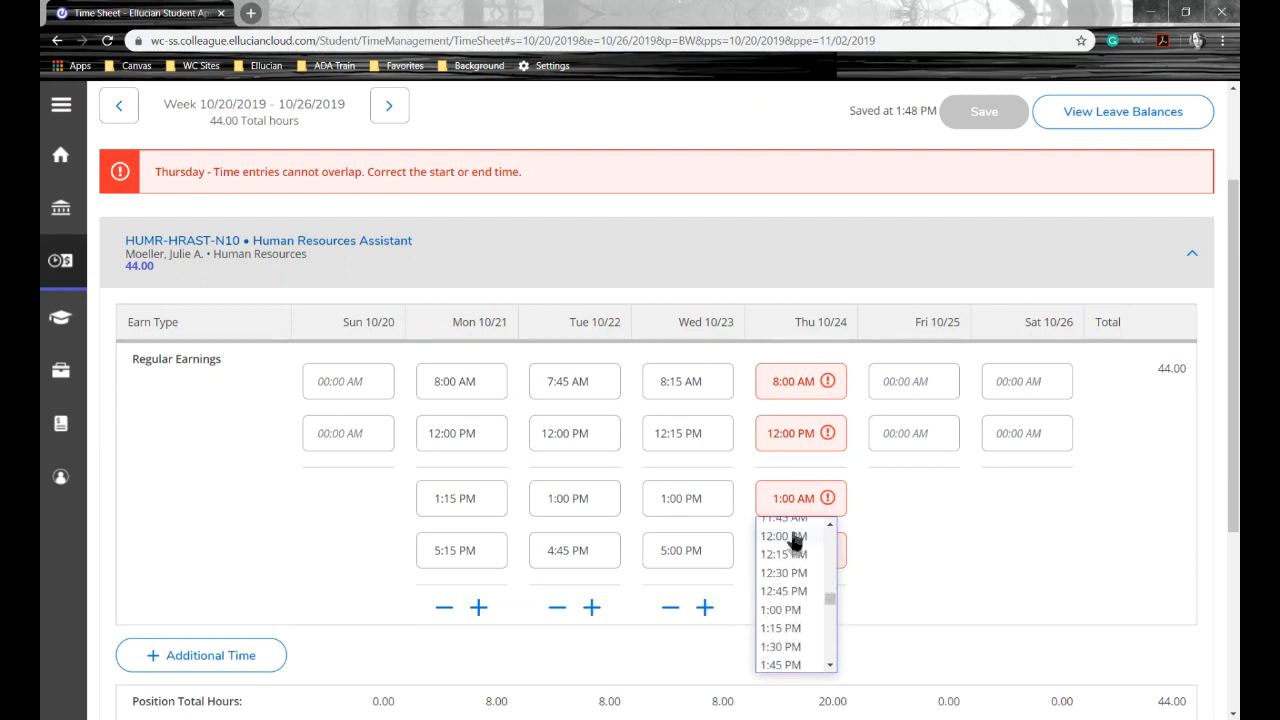
{"action": "left_click", "coordinate": [795, 609]}
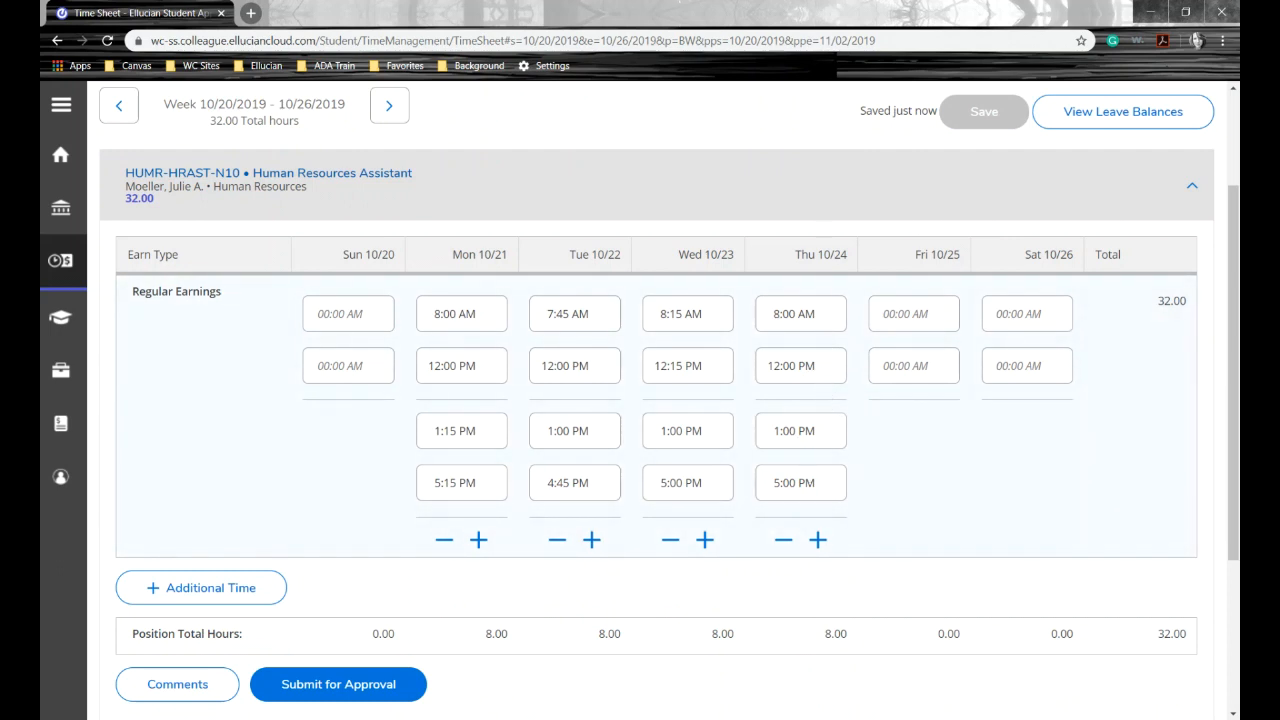
Enter regular earnings time for Friday 10/25 from 8:00 AM to 12:00 PM
{"action": "left_click", "coordinate": [903, 325]}
{"action": "type", "text": "8"}
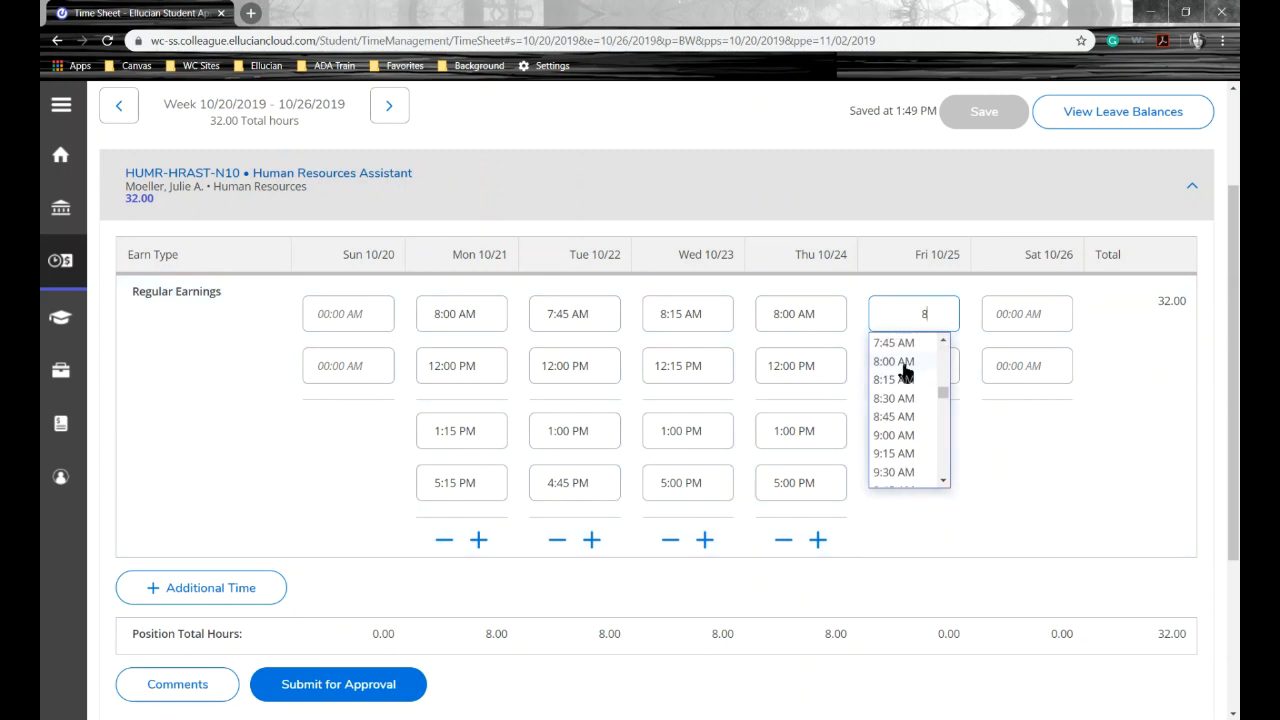
{"action": "left_click", "coordinate": [903, 362]}
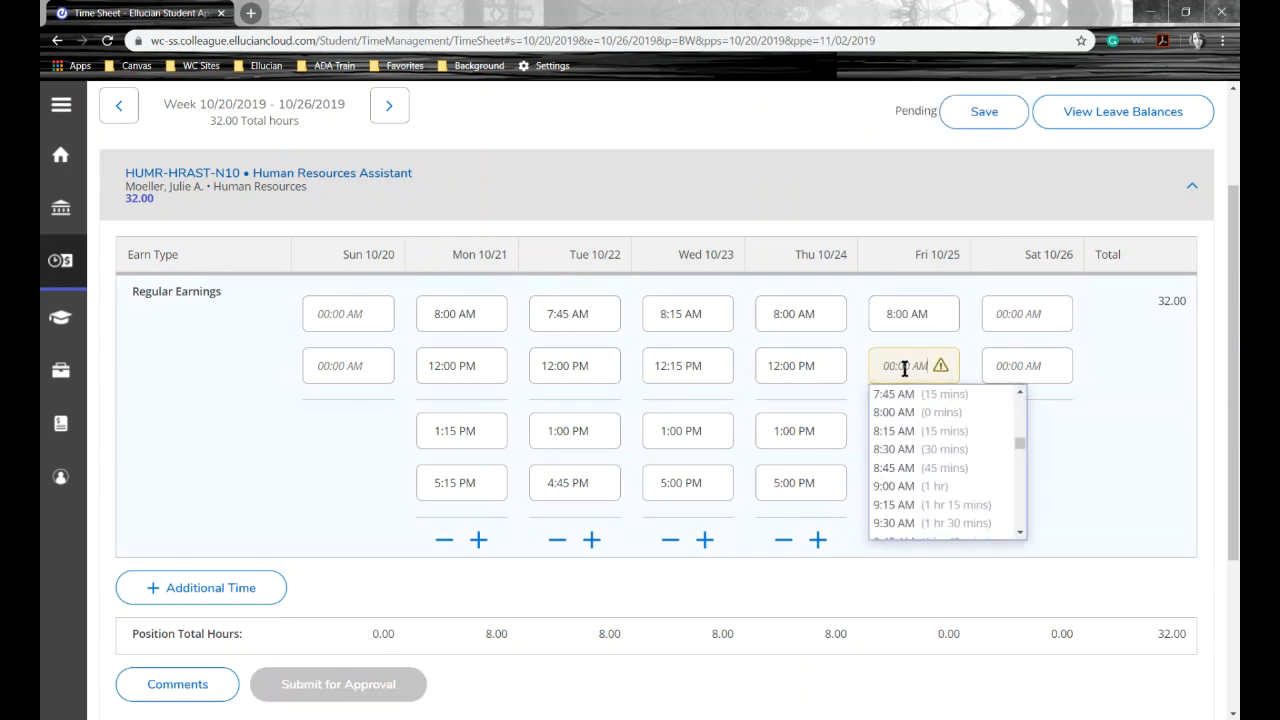
{"action": "type", "text": "12"}
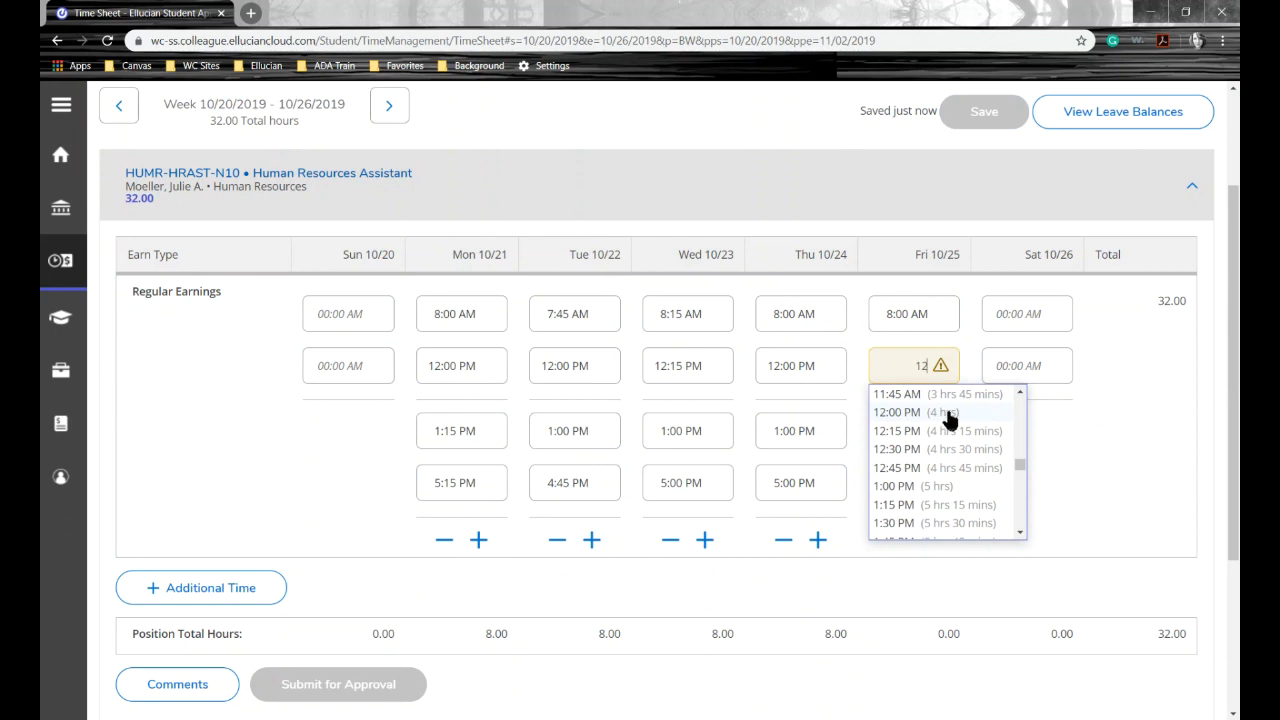
{"action": "left_click", "coordinate": [951, 414]}
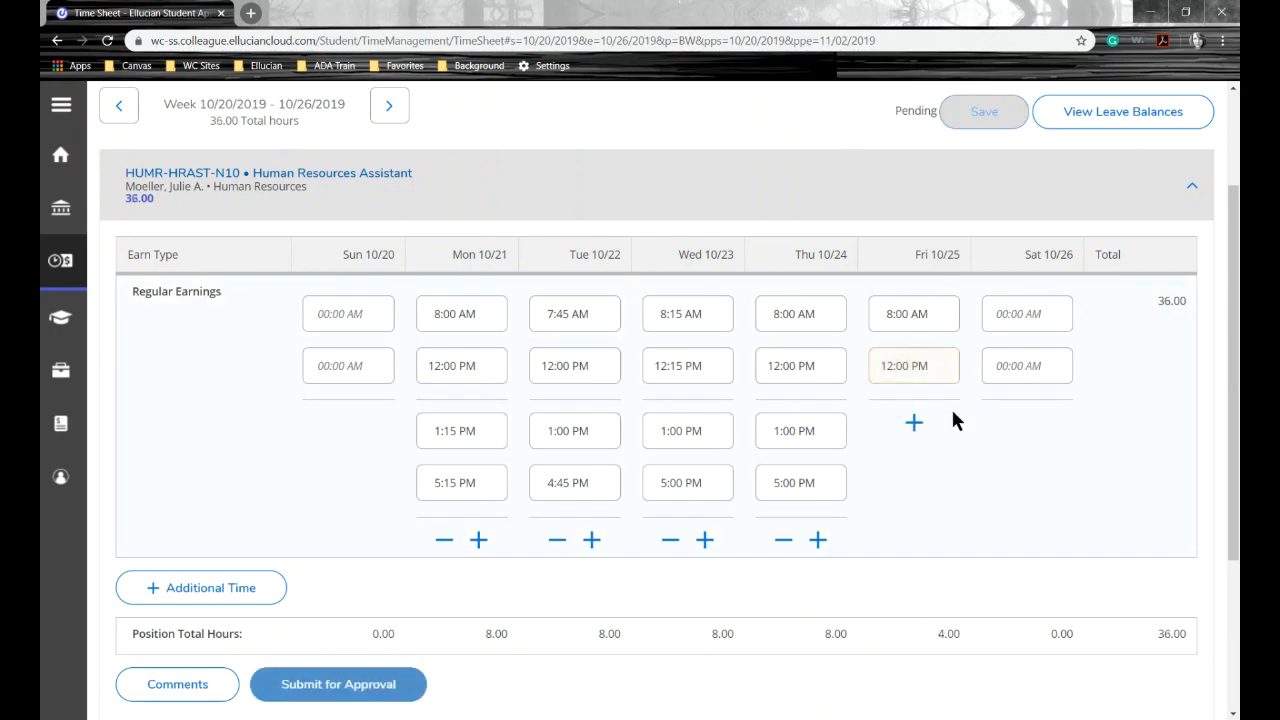
Add a second regular earnings entry for Friday 10/25, from 1:00 PM to 4:00 PM
{"action": "left_click", "coordinate": [913, 424]}
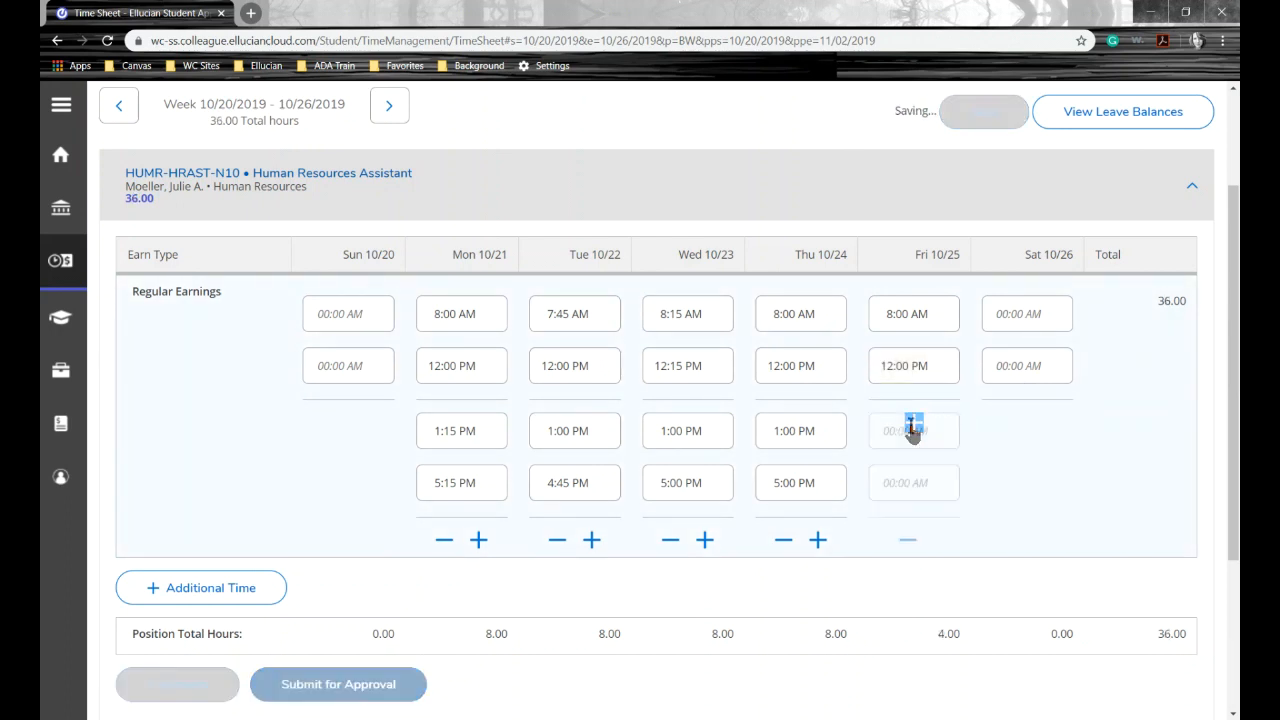
{"action": "left_click", "coordinate": [911, 428]}
{"action": "type", "text": "1p"}
{"action": "left_click", "coordinate": [913, 478]}
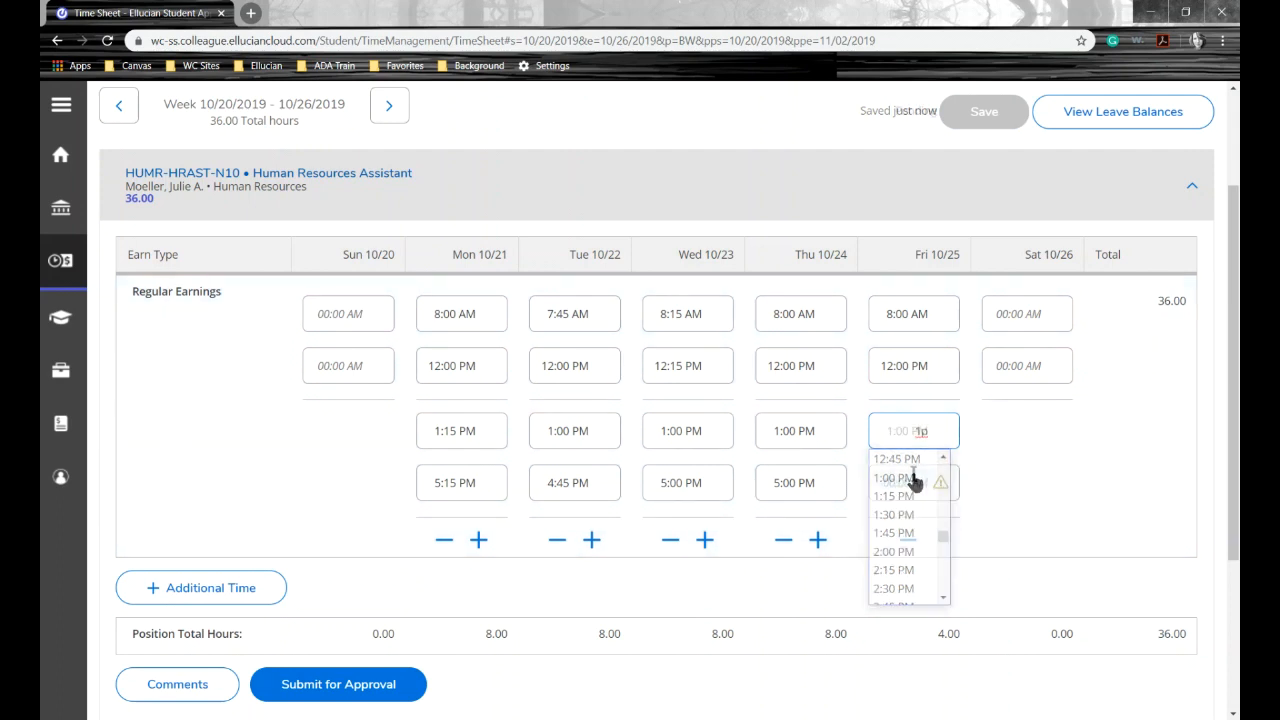
{"action": "left_click", "coordinate": [913, 483]}
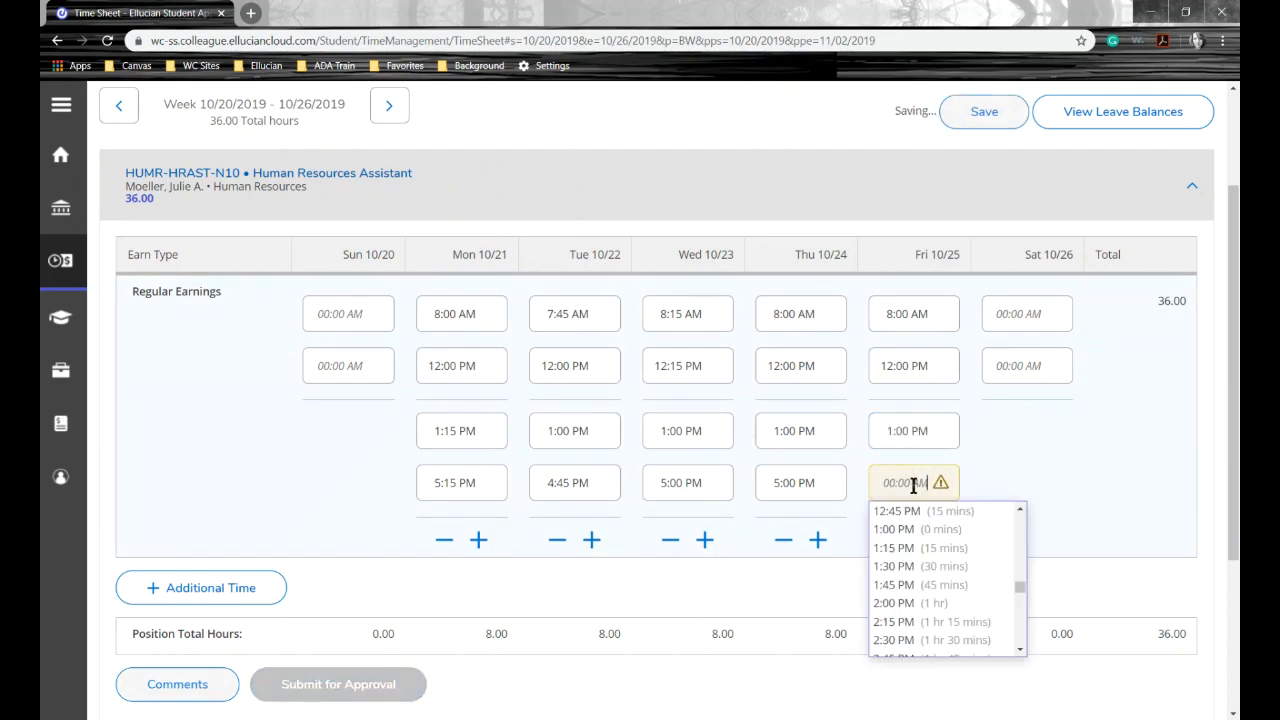
{"action": "type", "text": "4"}
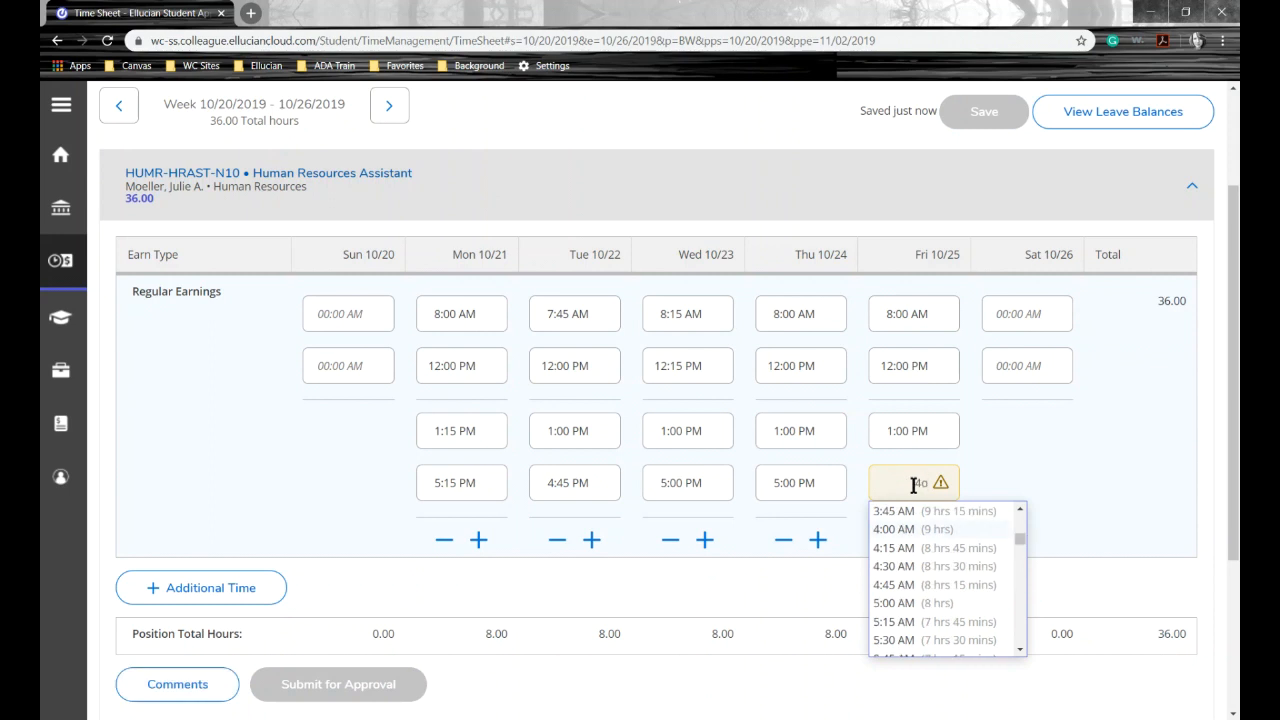
{"action": "type", "text": "p"}
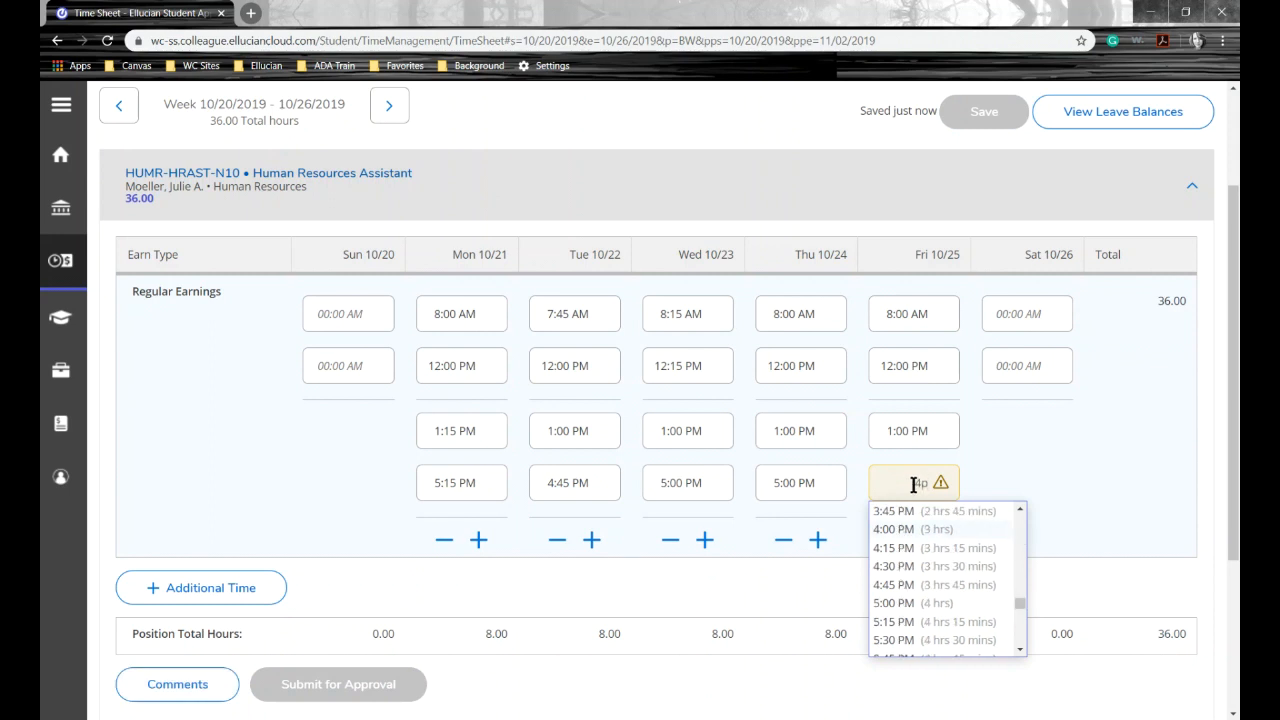
{"action": "left_click", "coordinate": [897, 536]}
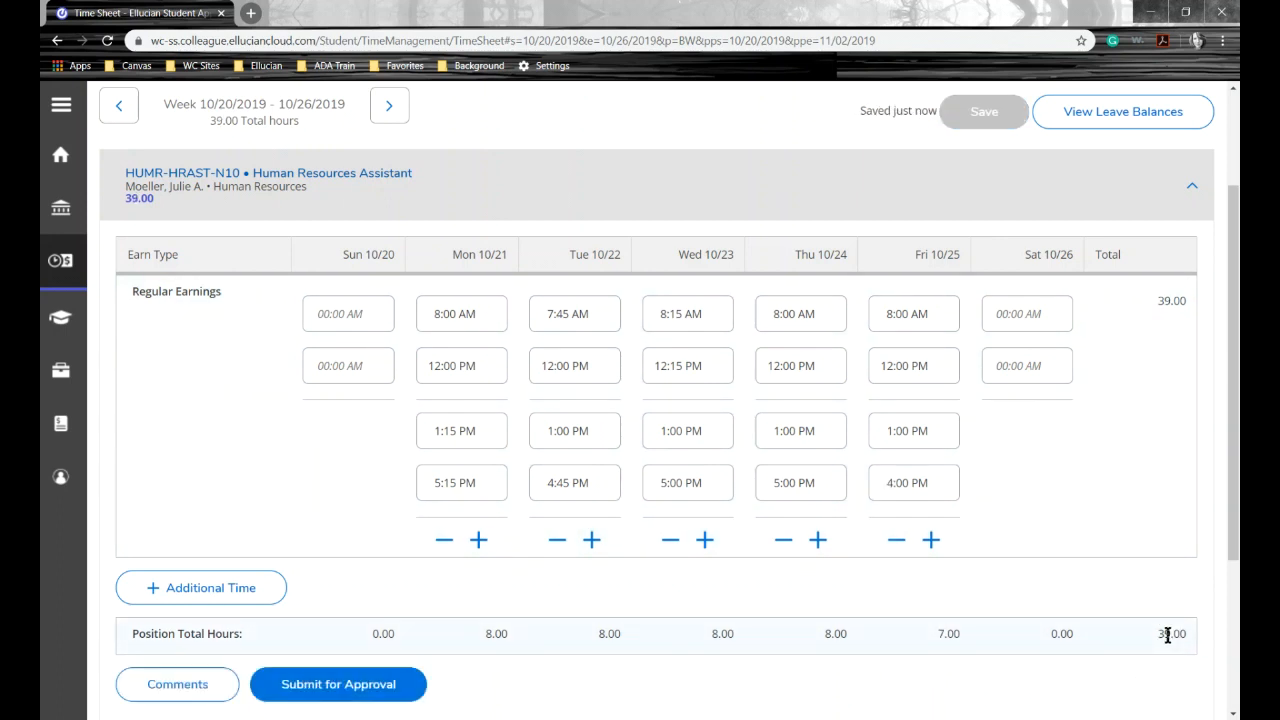
Add an additional time row with the Early Release earn type and enter 1.00 hour for Friday 10/25
{"action": "scroll", "coordinate": [603, 565], "scroll_direction": "down", "scroll_amount": 2}
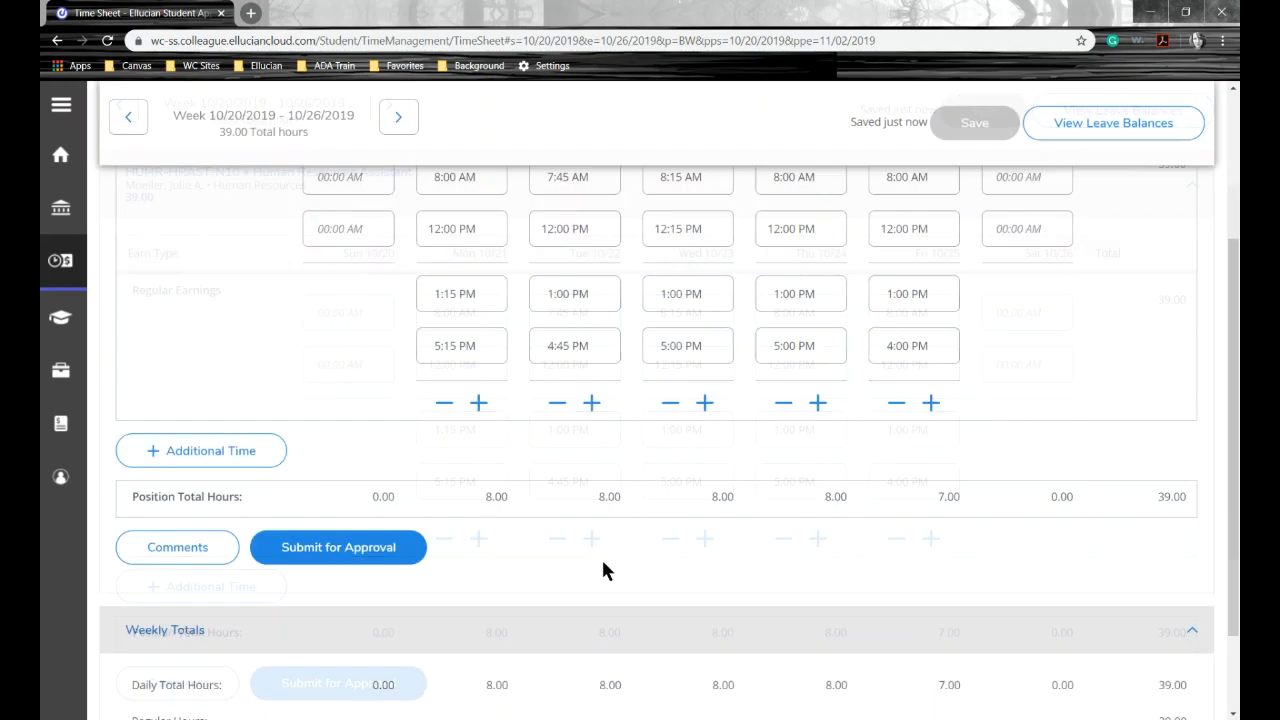
{"action": "left_click", "coordinate": [232, 463]}
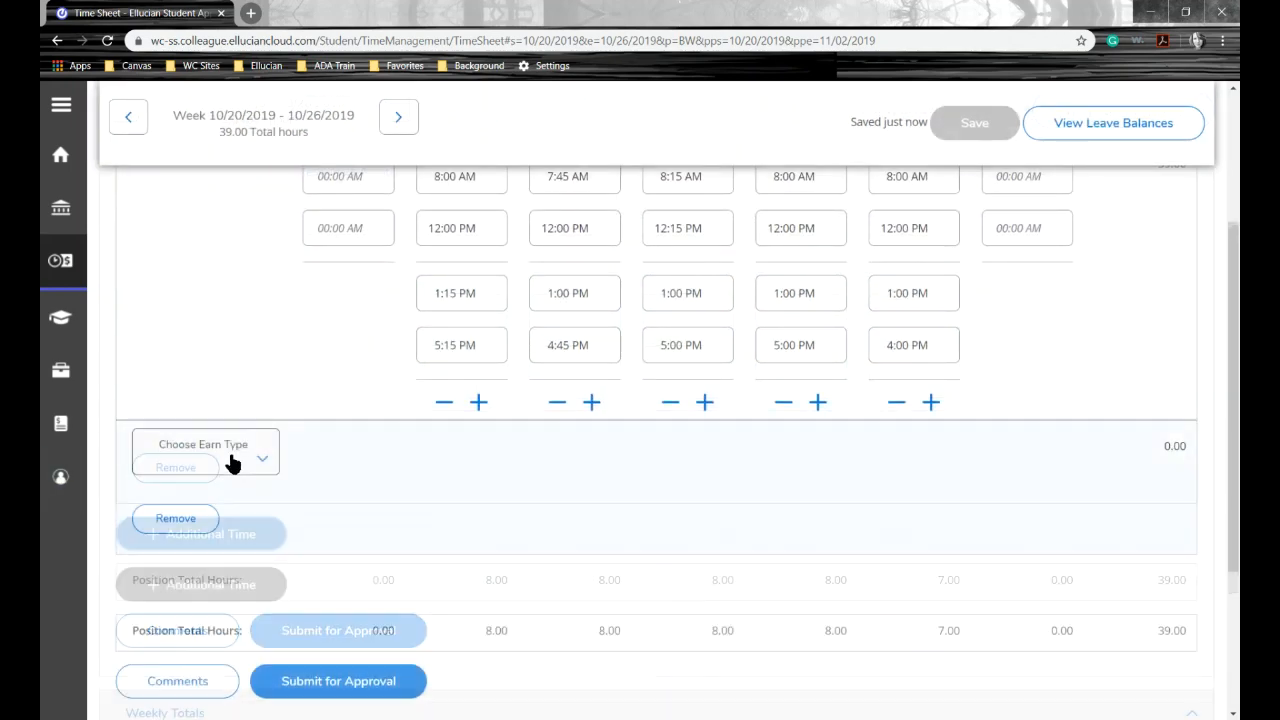
{"action": "left_click", "coordinate": [232, 460]}
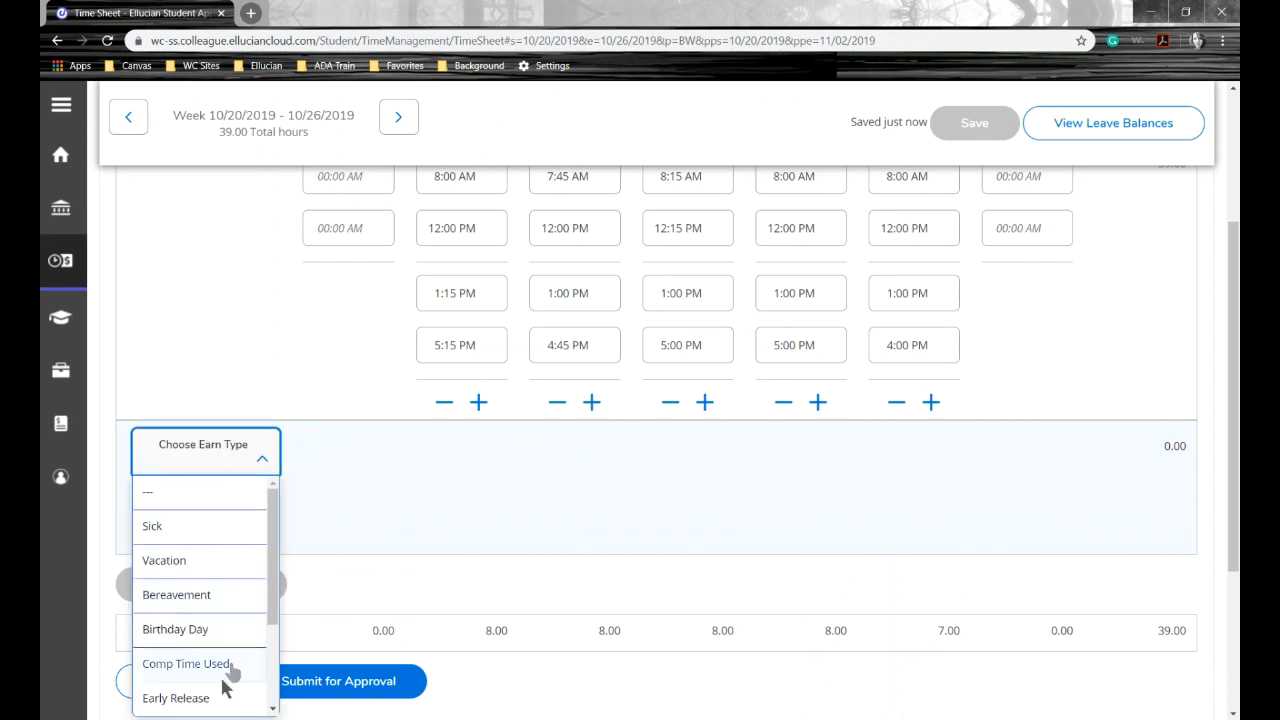
{"action": "left_click", "coordinate": [176, 698]}
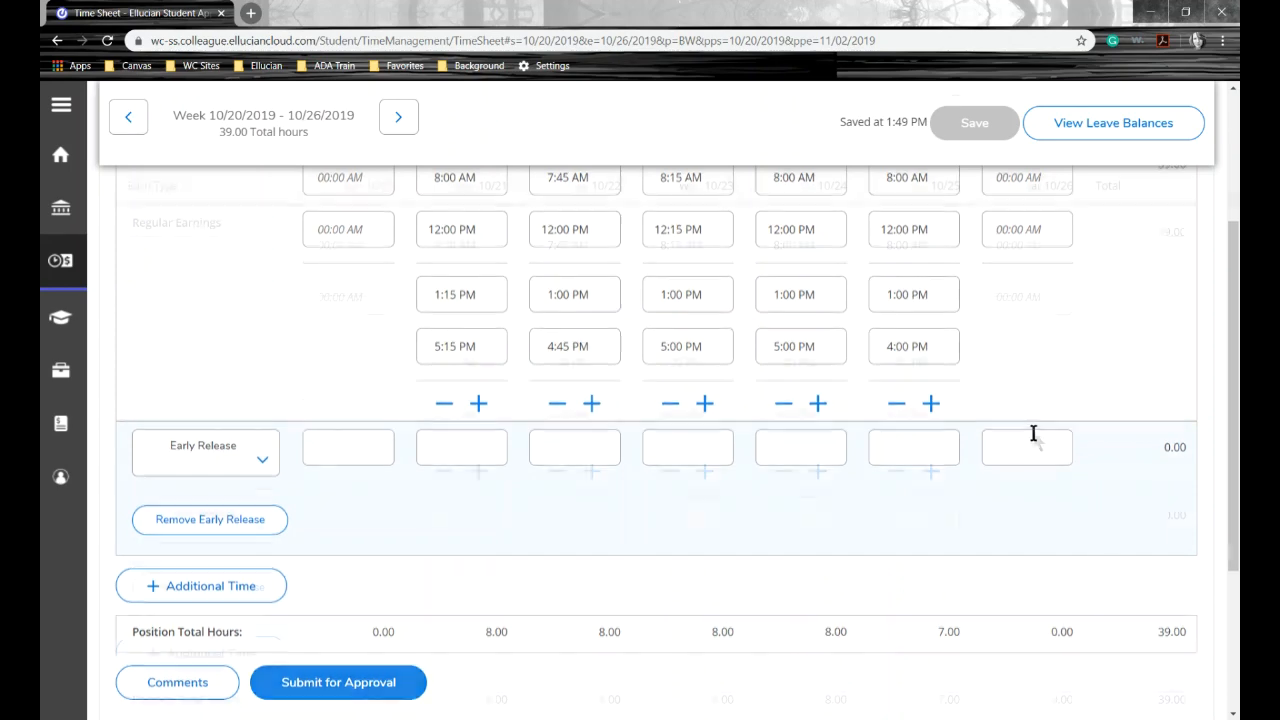
{"action": "scroll", "coordinate": [914, 251], "scroll_direction": "up", "scroll_amount": 2}
{"action": "left_click", "coordinate": [902, 569]}
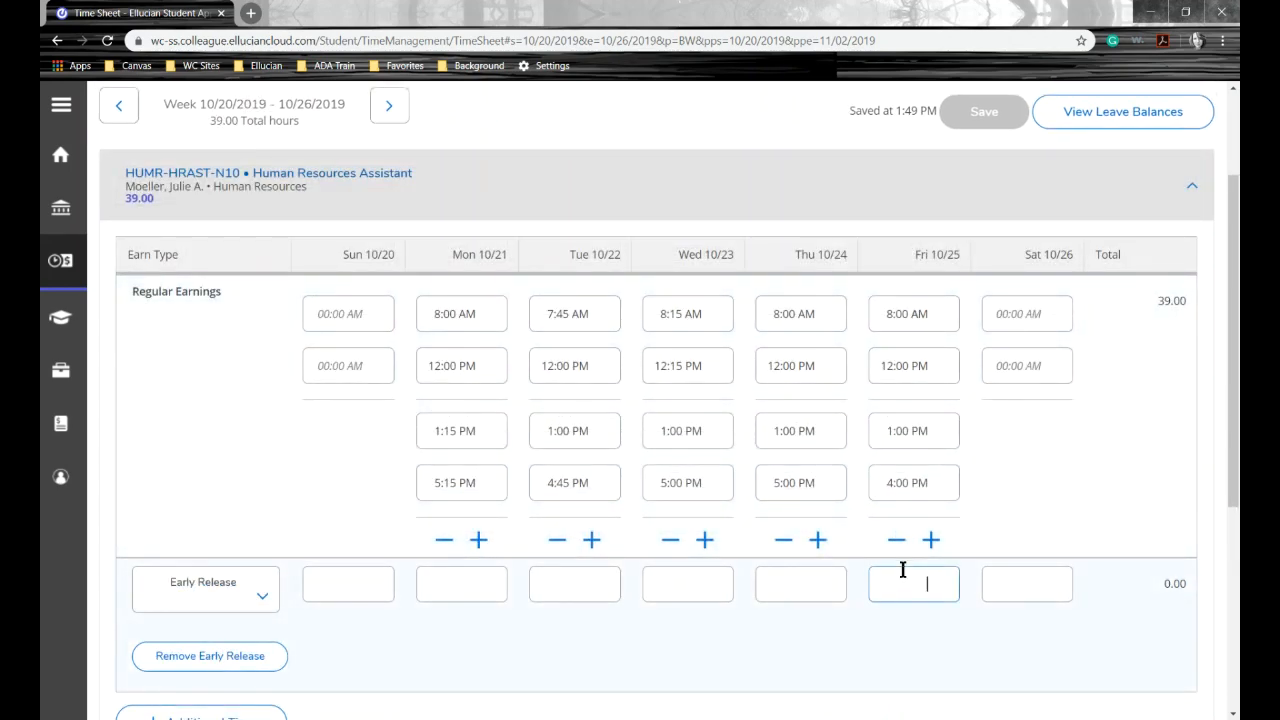
{"action": "type", "text": "1.00"}
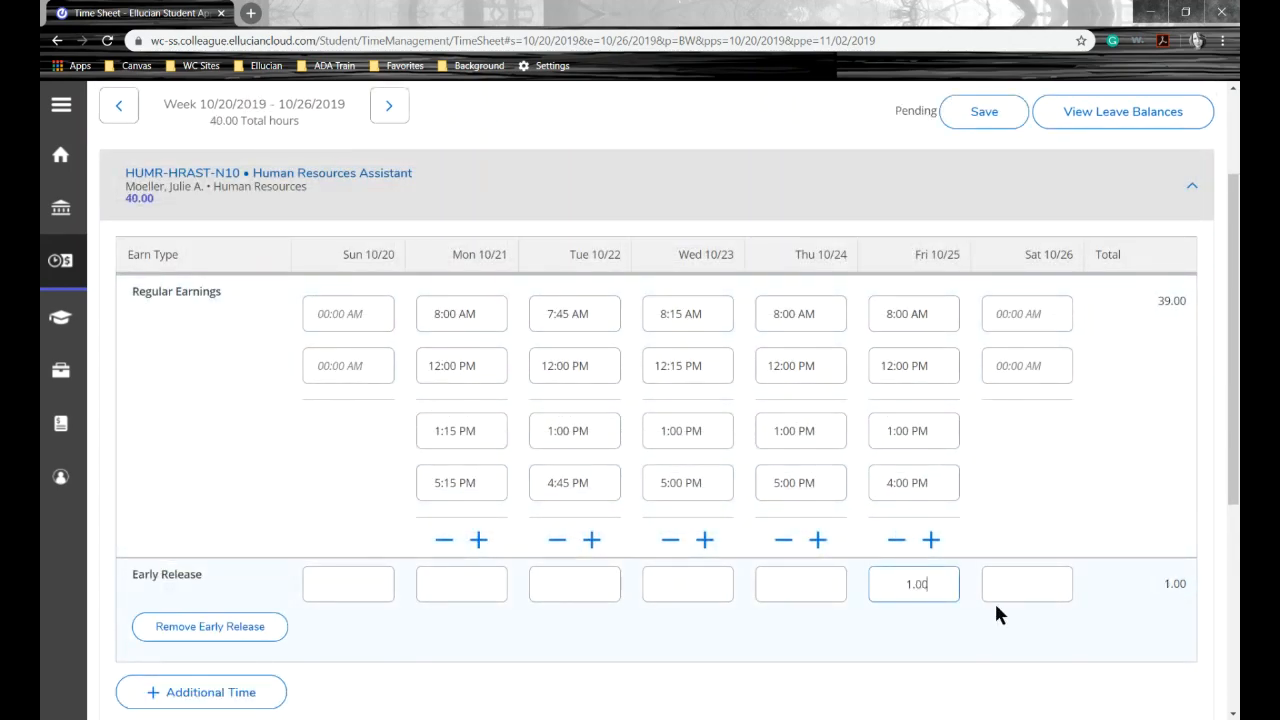
Switch to the 10/27/2019 - 11/02/2019 week and review its time entries and weekly totals
{"action": "scroll", "coordinate": [1192, 536], "scroll_direction": "down", "scroll_amount": 2}
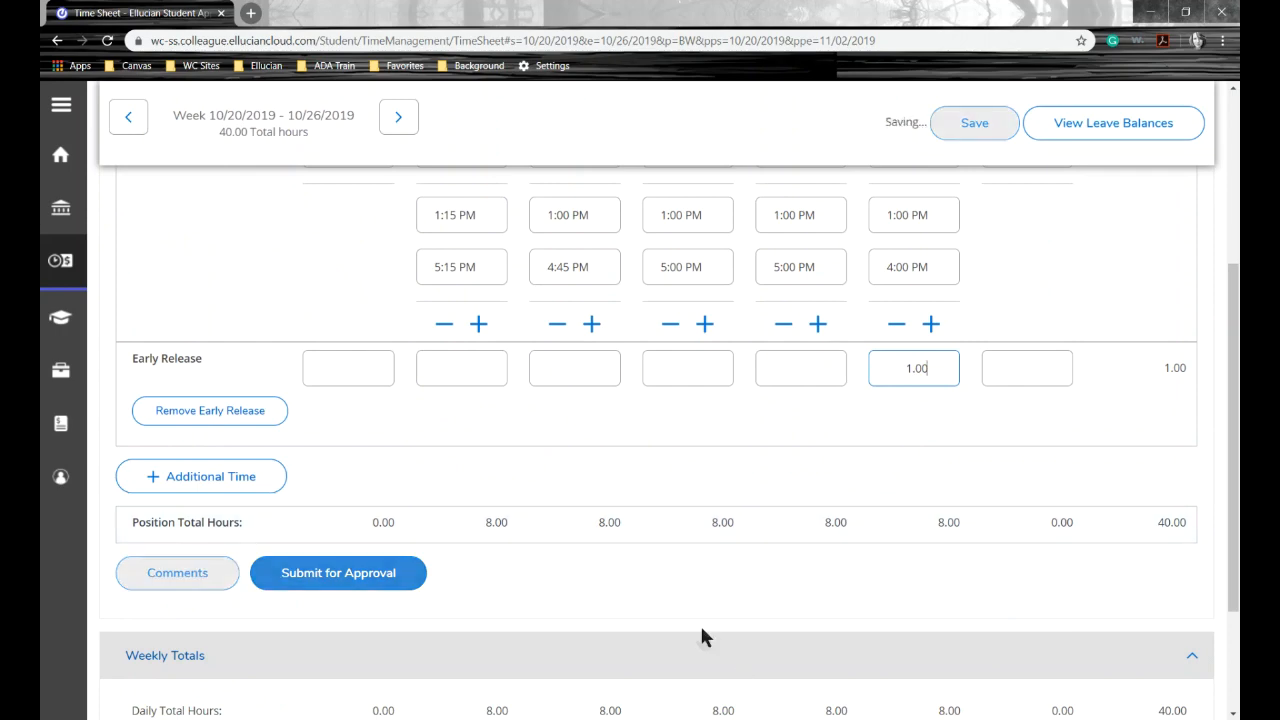
{"action": "scroll", "coordinate": [678, 630], "scroll_direction": "up", "scroll_amount": 1}
{"action": "scroll", "coordinate": [612, 570], "scroll_direction": "up", "scroll_amount": 4}
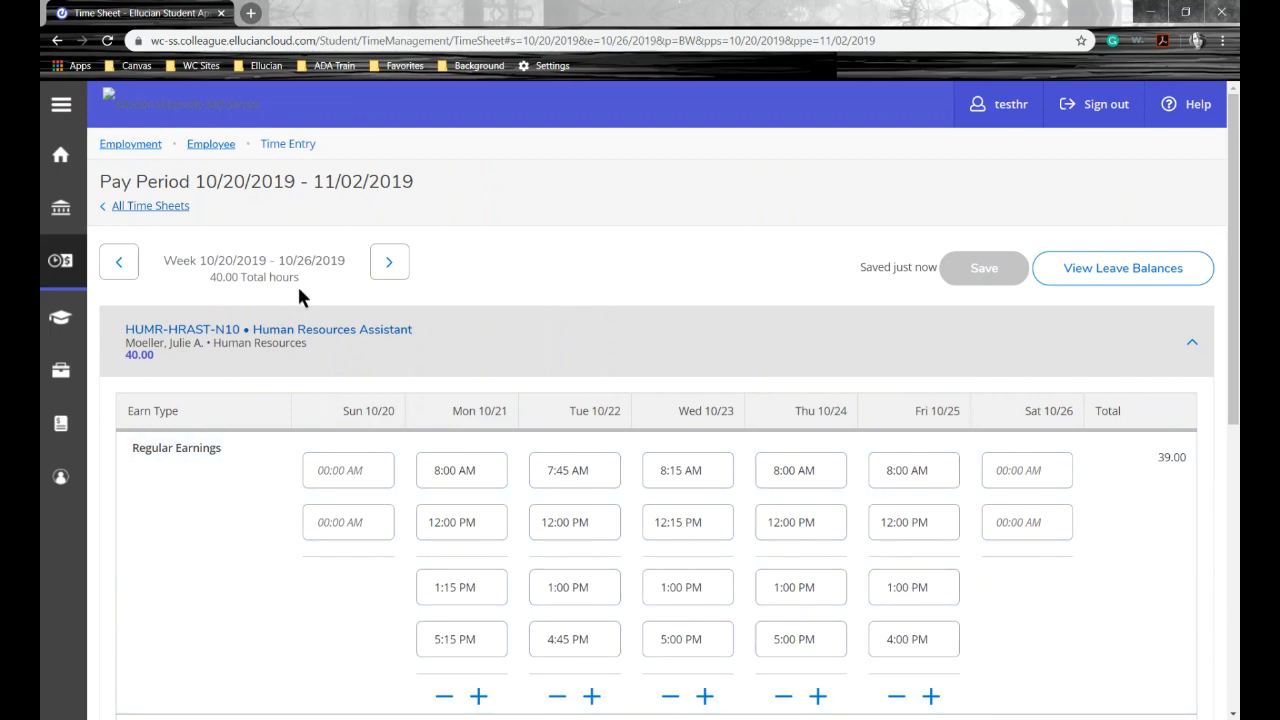
{"action": "left_click", "coordinate": [386, 262]}
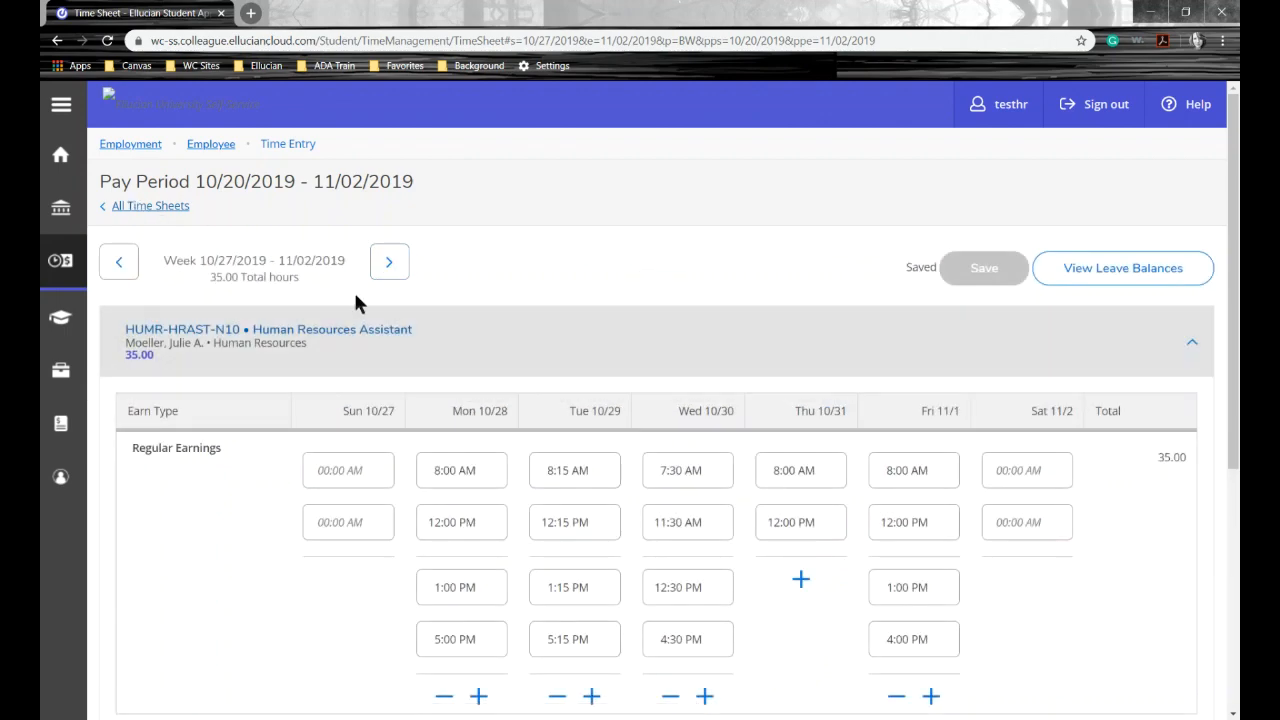
{"action": "scroll", "coordinate": [377, 330], "scroll_direction": "down", "scroll_amount": 1}
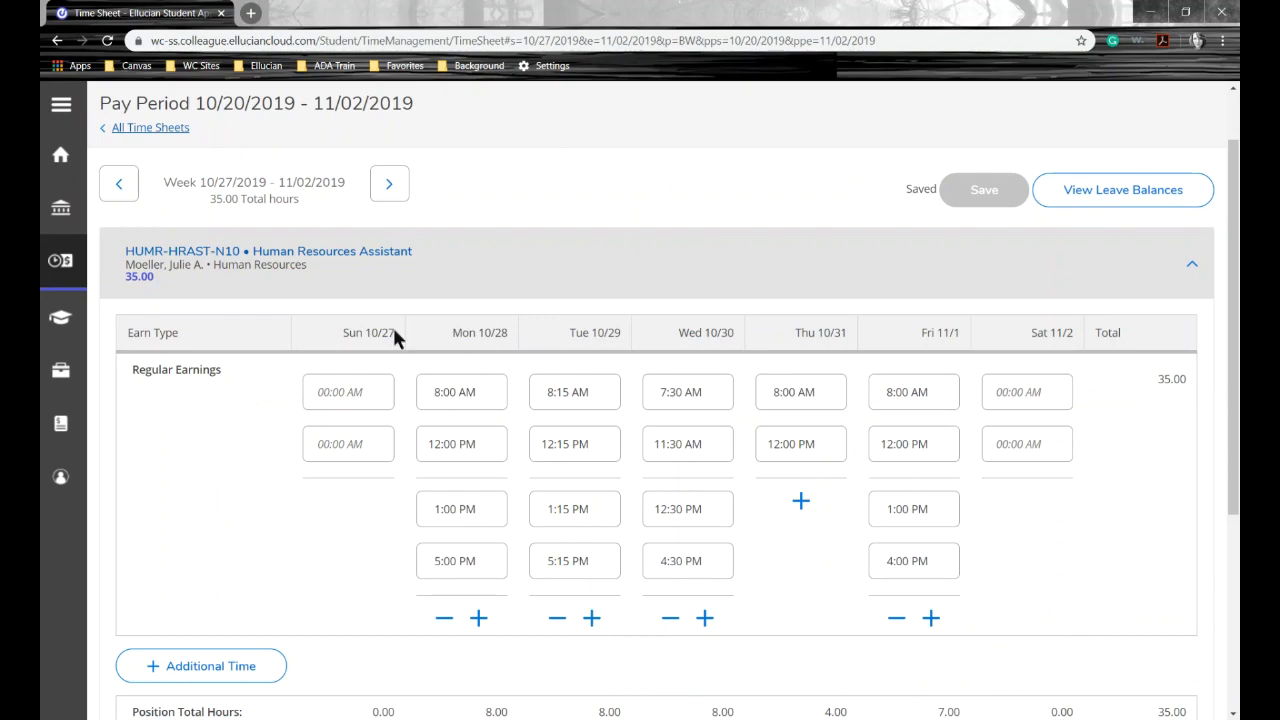
{"action": "scroll", "coordinate": [392, 324], "scroll_direction": "down", "scroll_amount": 3}
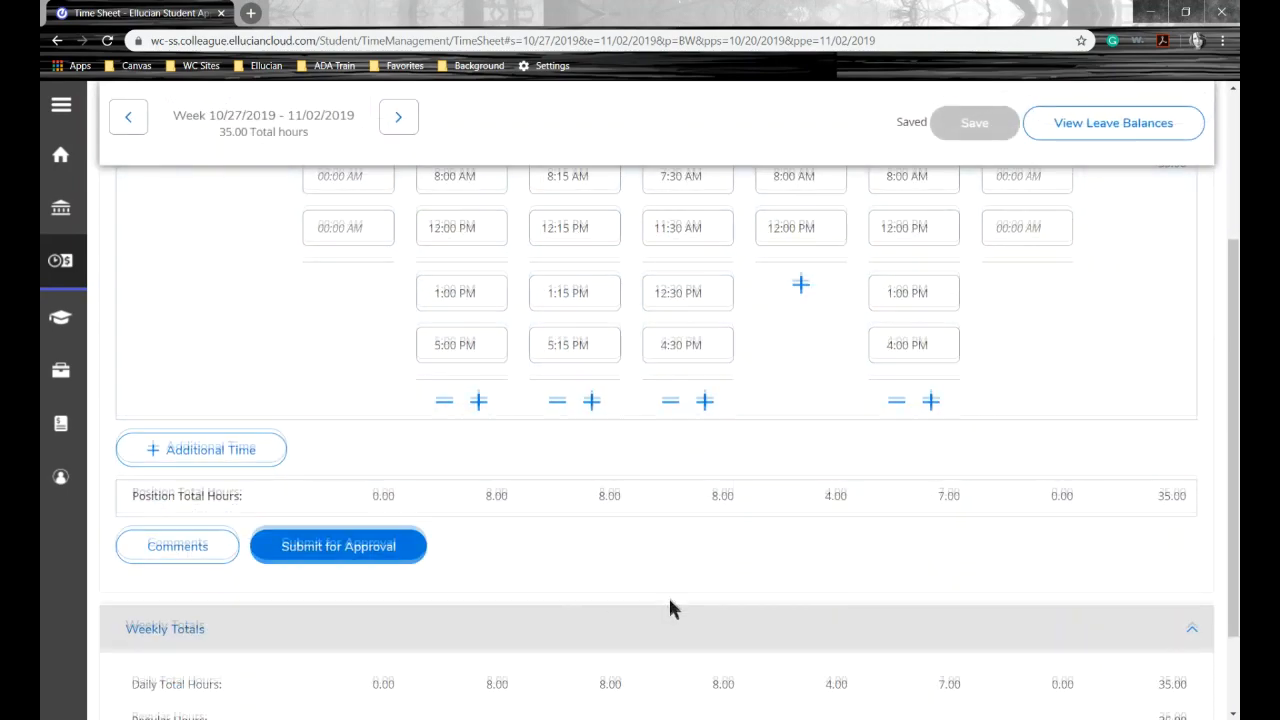
{"action": "scroll", "coordinate": [672, 609], "scroll_direction": "down", "scroll_amount": 1}
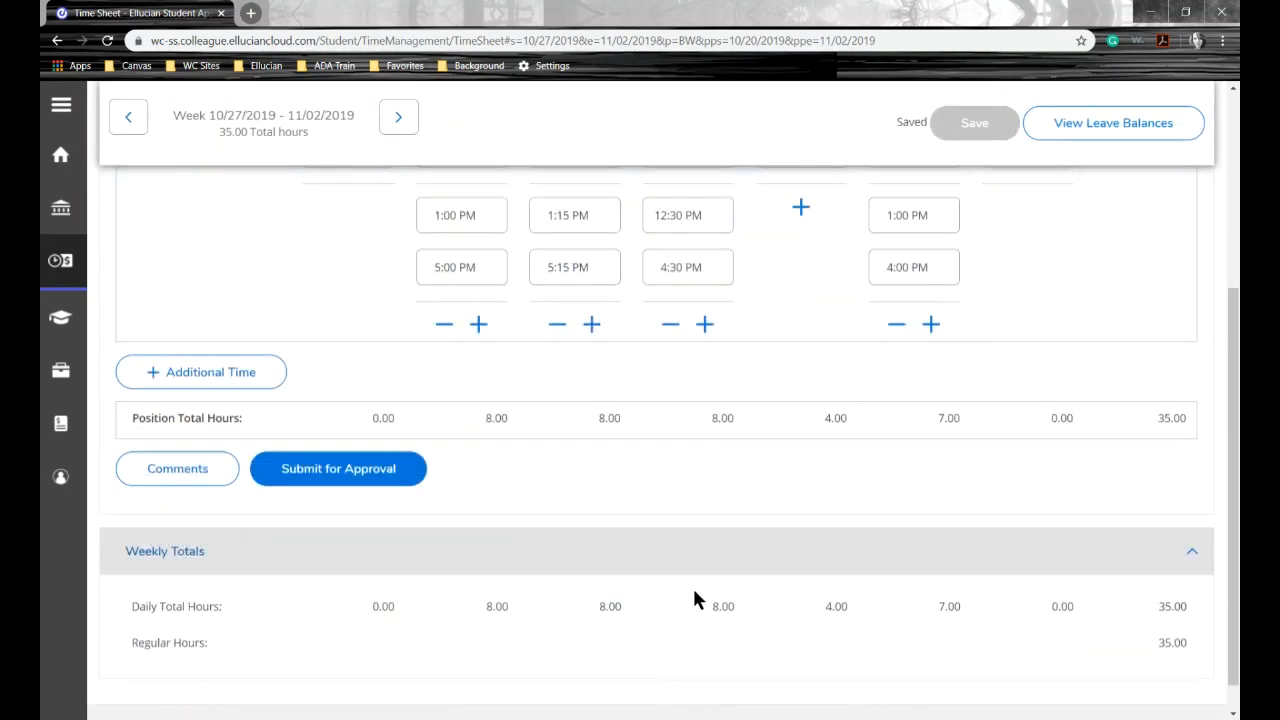
Add an Early Release additional time row to this week and enter 1.00 hour for Friday 11/1
{"action": "scroll", "coordinate": [695, 598], "scroll_direction": "up", "scroll_amount": 3}
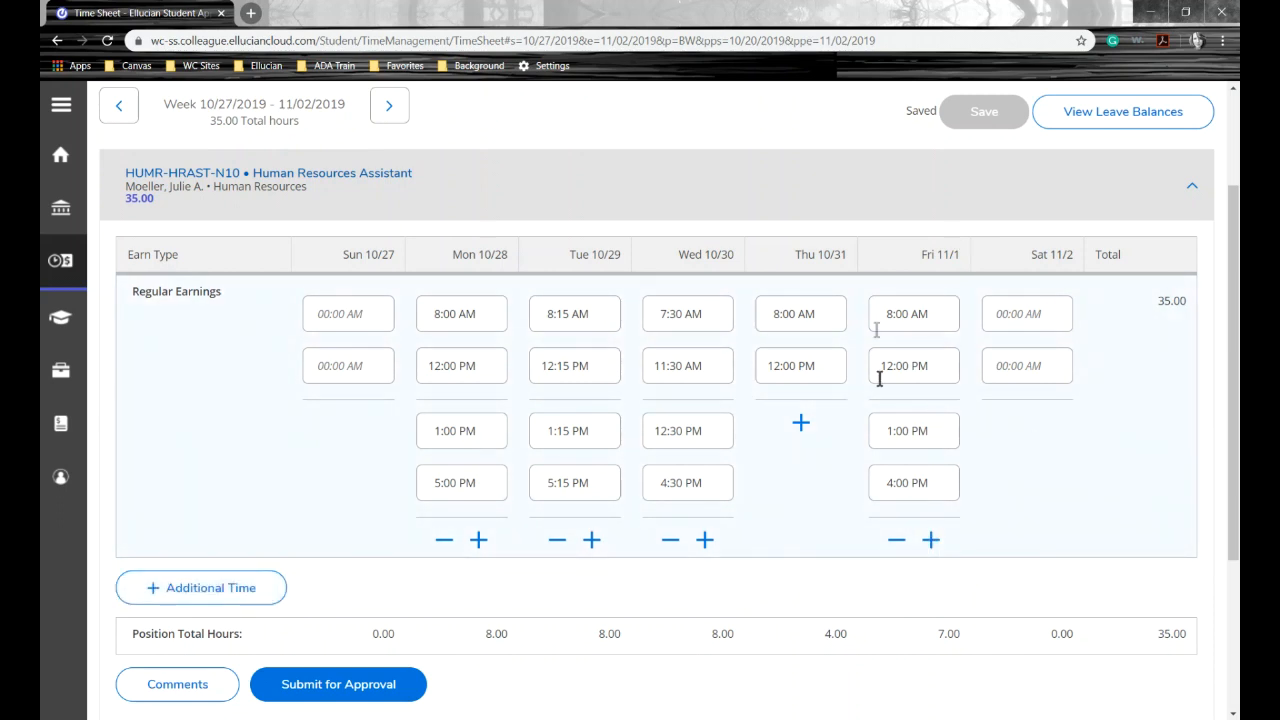
{"action": "left_click", "coordinate": [233, 598]}
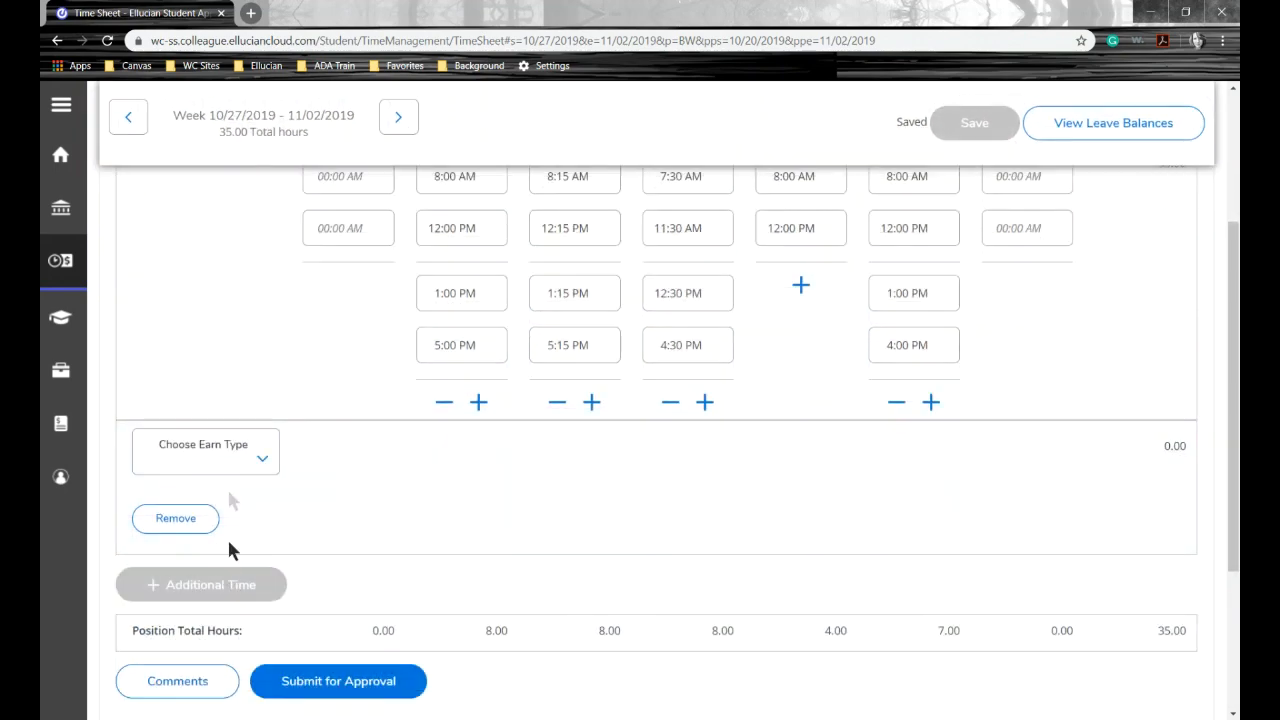
{"action": "left_click", "coordinate": [261, 457]}
{"action": "scroll", "coordinate": [175, 640], "scroll_direction": "down", "scroll_amount": 3}
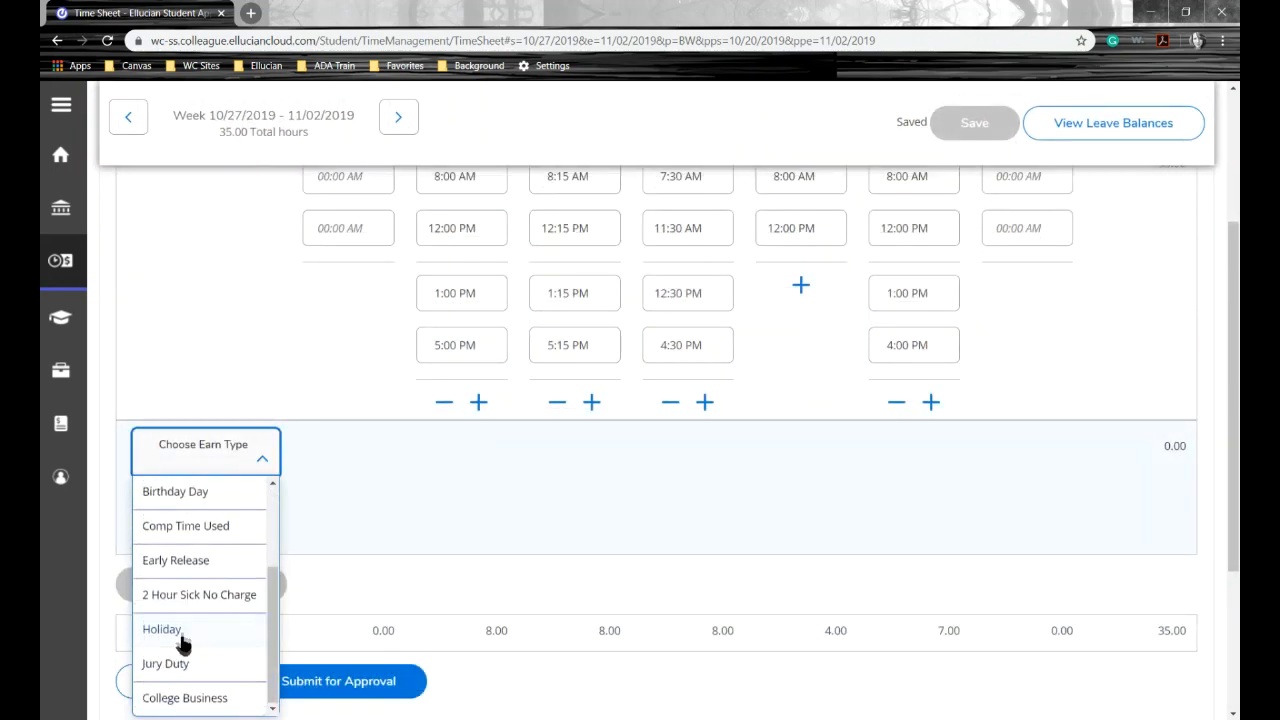
{"action": "left_click", "coordinate": [197, 562]}
{"action": "left_click", "coordinate": [907, 437]}
{"action": "type", "text": "1"}
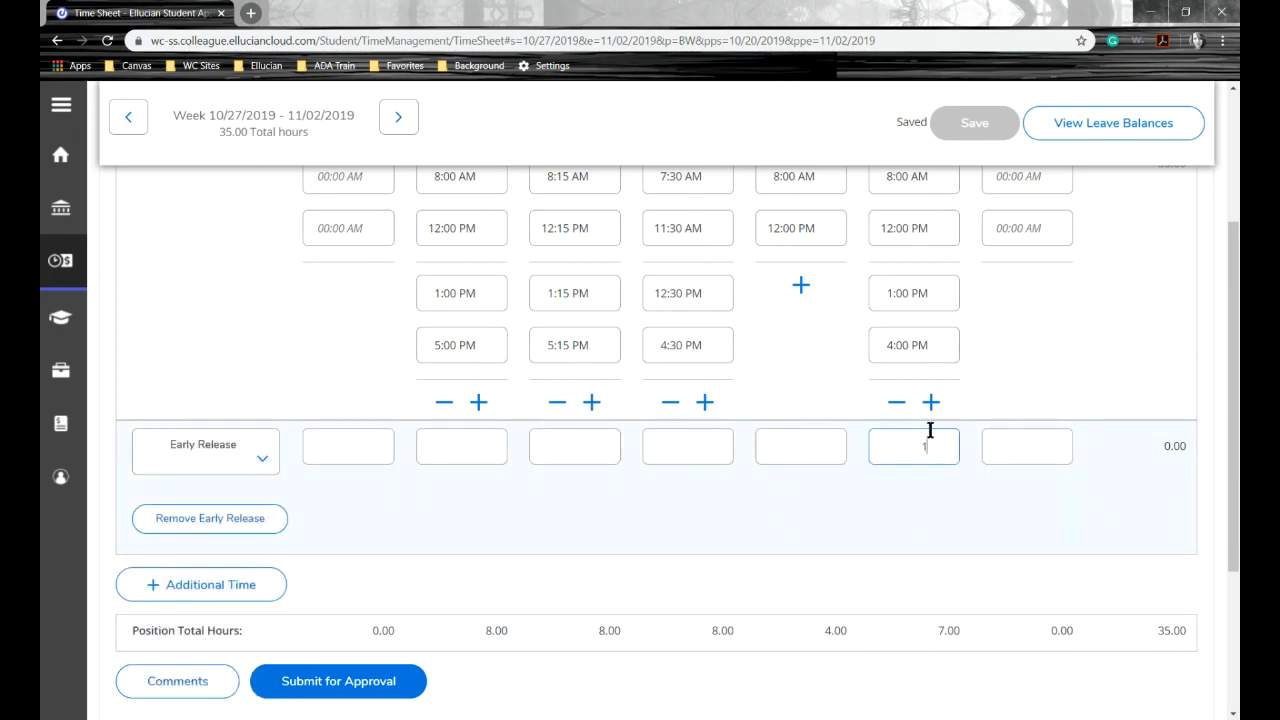
{"action": "scroll", "coordinate": [930, 440], "scroll_direction": "up", "scroll_amount": 2}
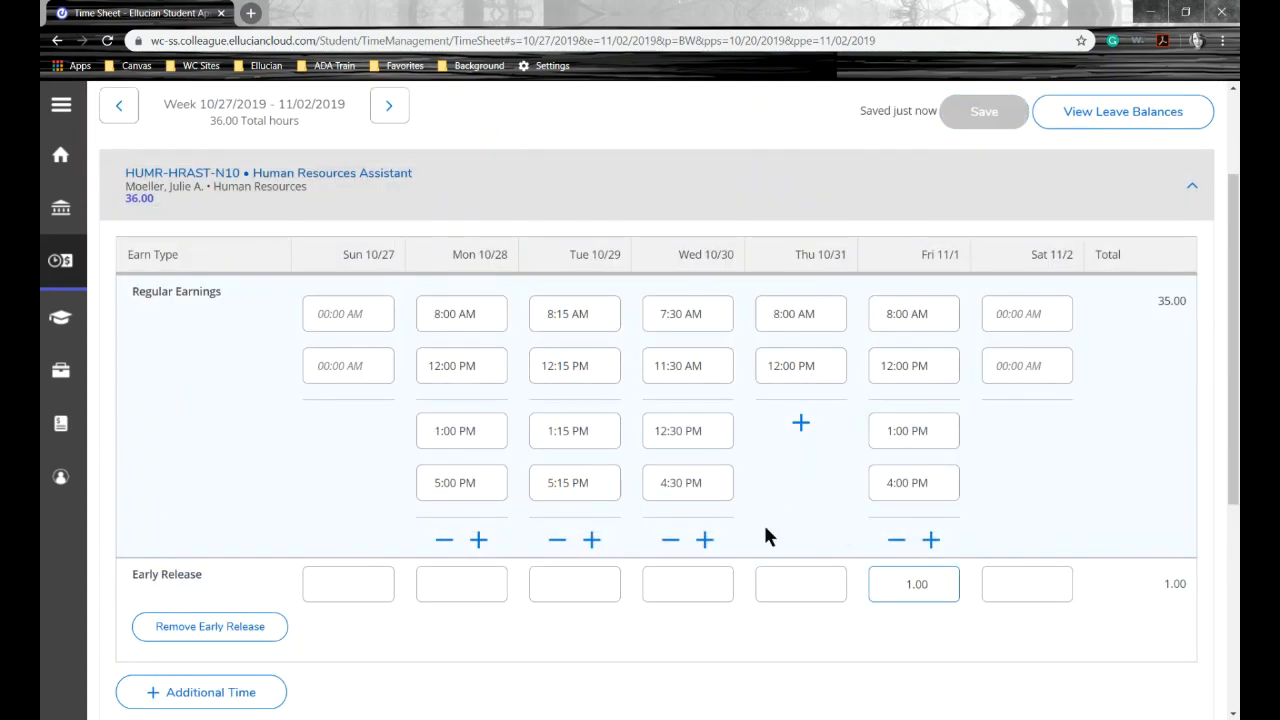
Add an additional time row with the Sick earn type and enter 4.00 hours for Thursday 10/31
{"action": "scroll", "coordinate": [768, 531], "scroll_direction": "down", "scroll_amount": 2}
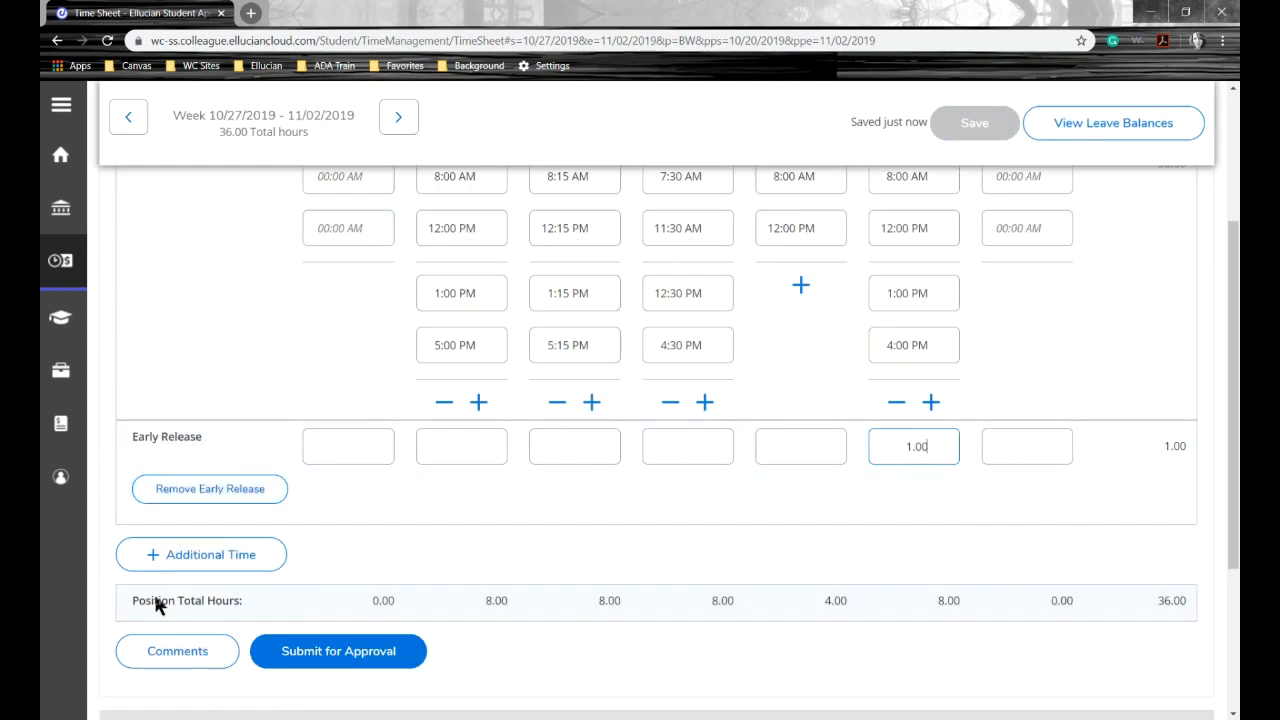
{"action": "left_click", "coordinate": [165, 556]}
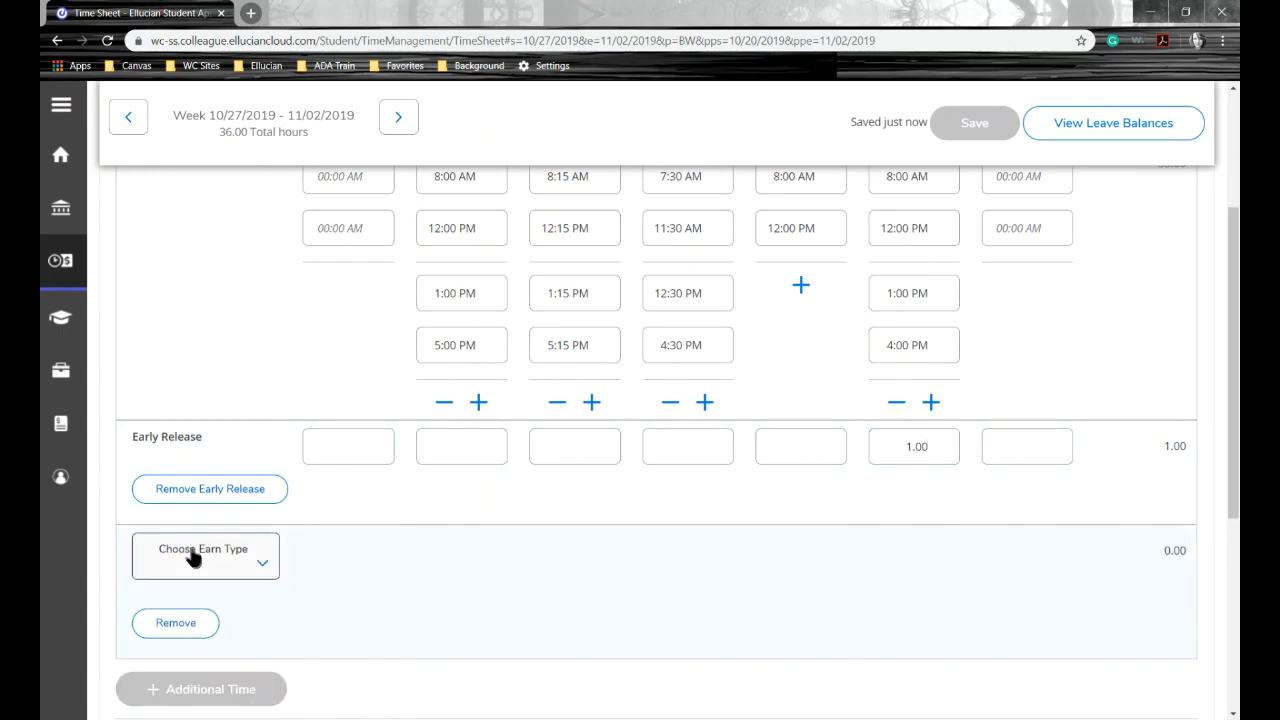
{"action": "scroll", "coordinate": [192, 557], "scroll_direction": "down", "scroll_amount": 2}
{"action": "left_click", "coordinate": [264, 418]}
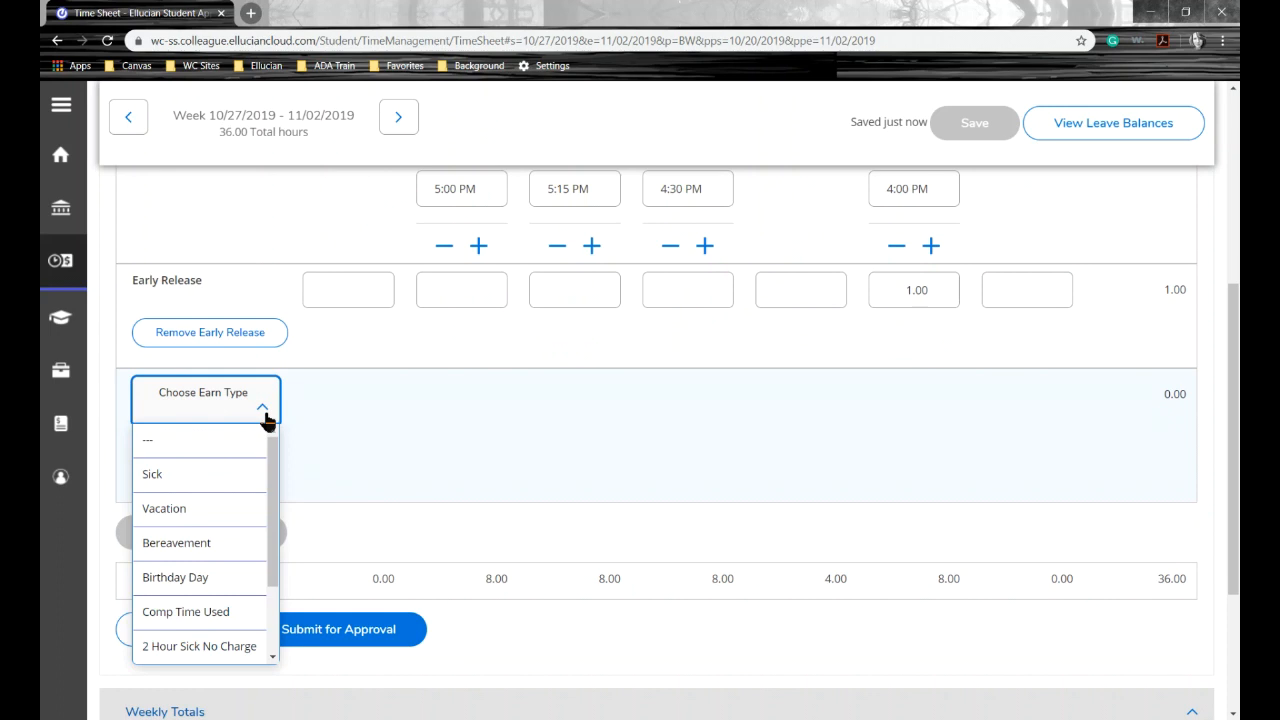
{"action": "left_click", "coordinate": [166, 490]}
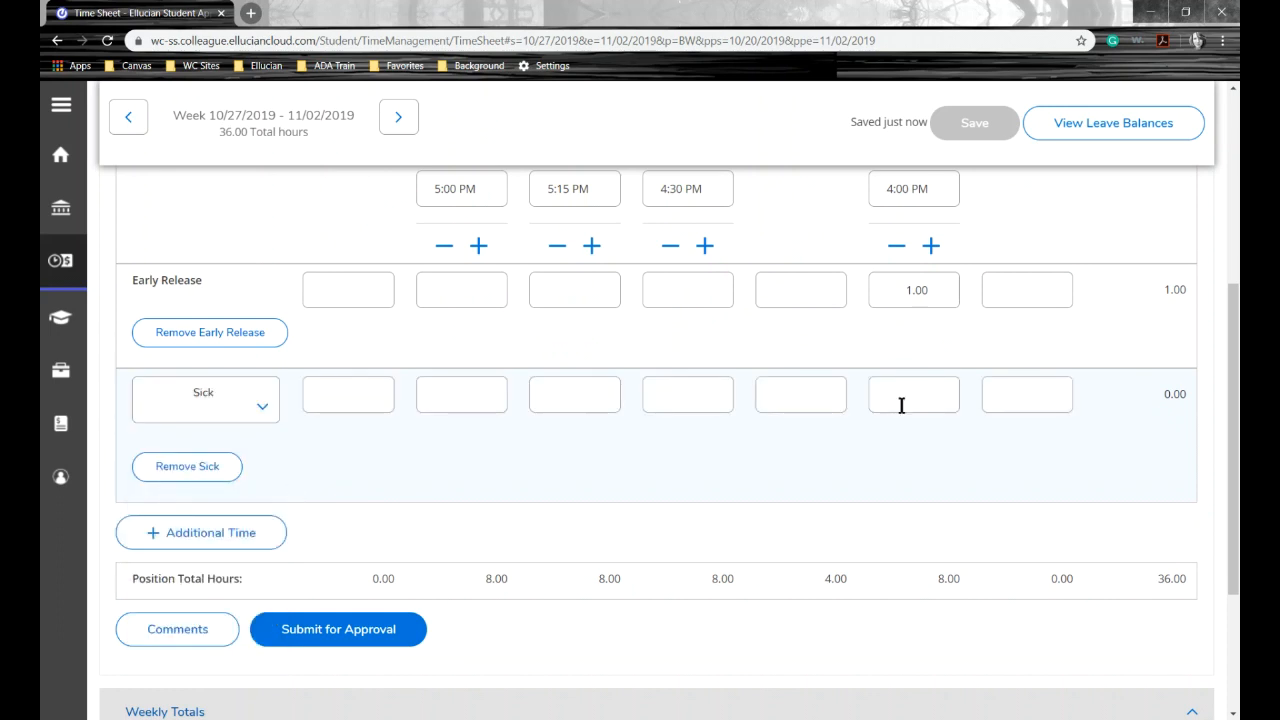
{"action": "left_click", "coordinate": [814, 393]}
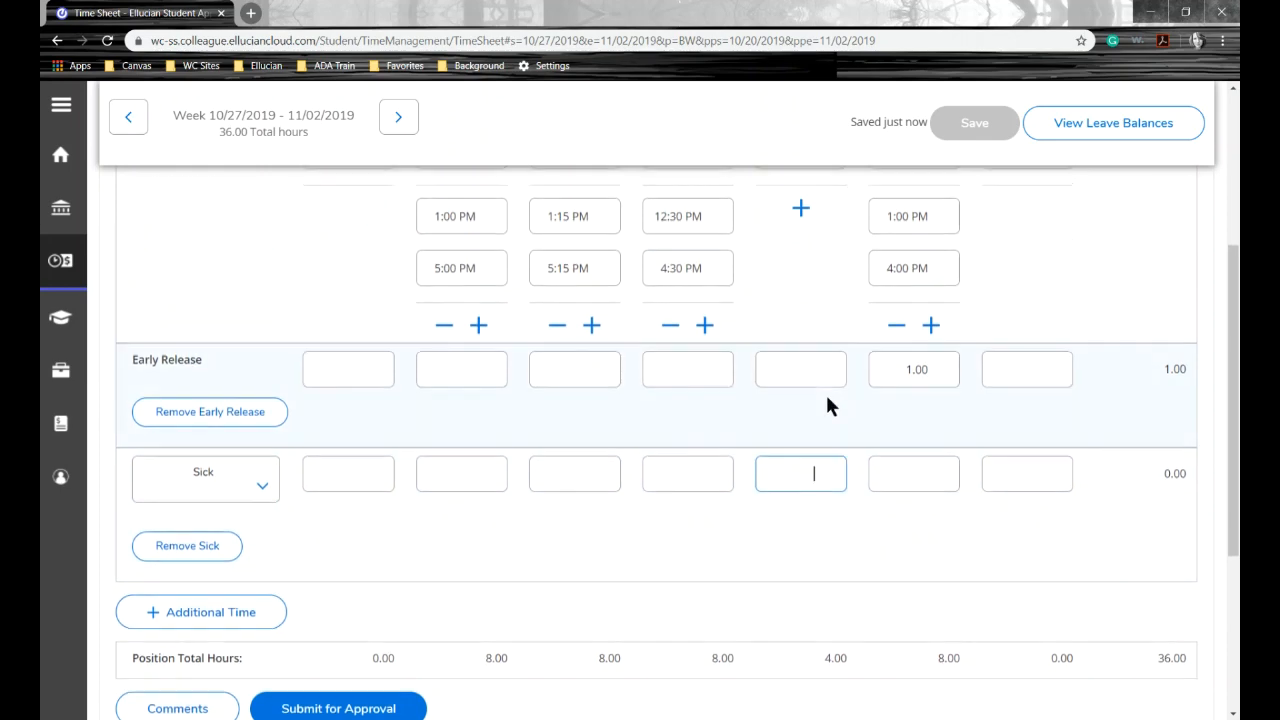
{"action": "scroll", "coordinate": [825, 405], "scroll_direction": "up", "scroll_amount": 2}
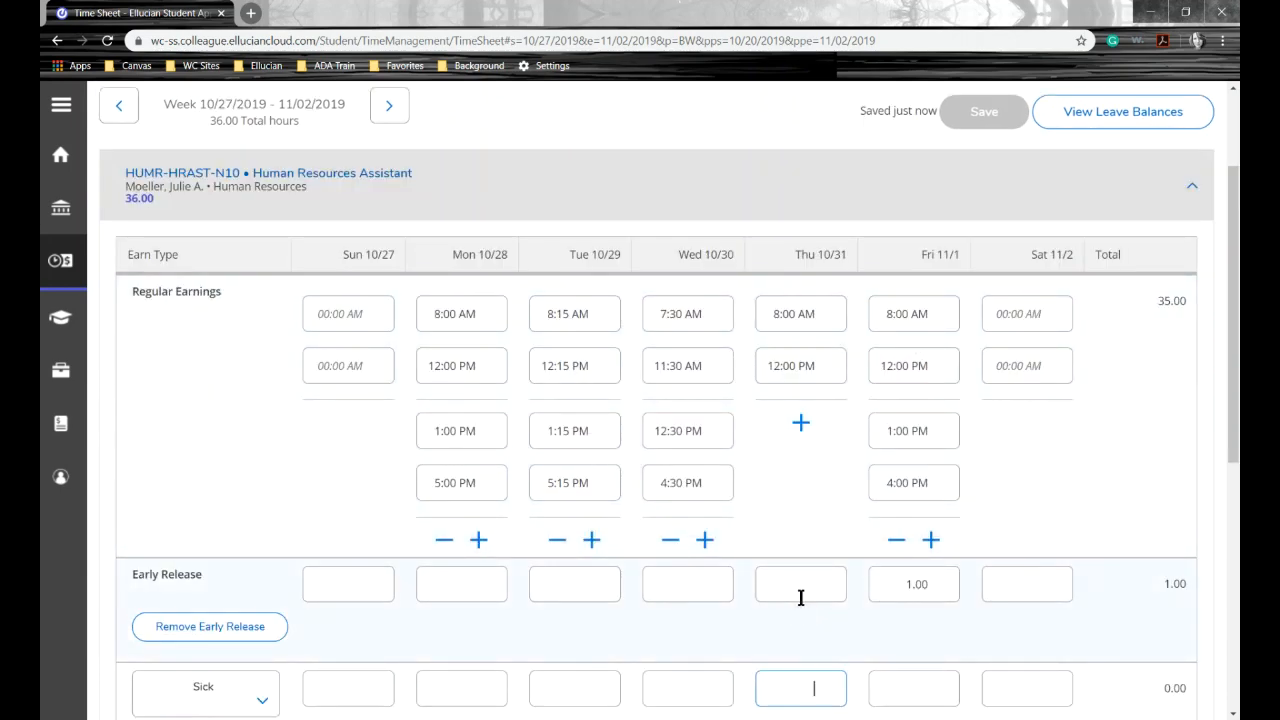
{"action": "scroll", "coordinate": [801, 597], "scroll_direction": "down", "scroll_amount": 1}
{"action": "type", "text": "4"}
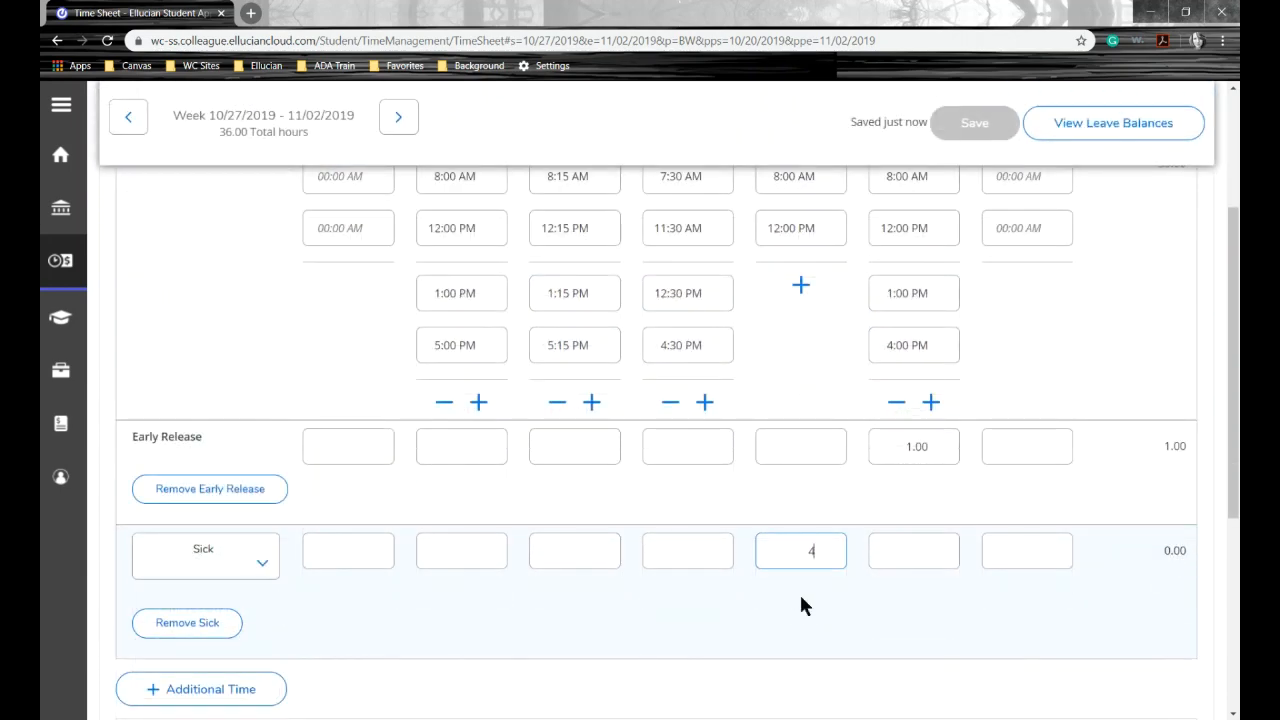
{"action": "scroll", "coordinate": [1201, 626], "scroll_direction": "down", "scroll_amount": 1}
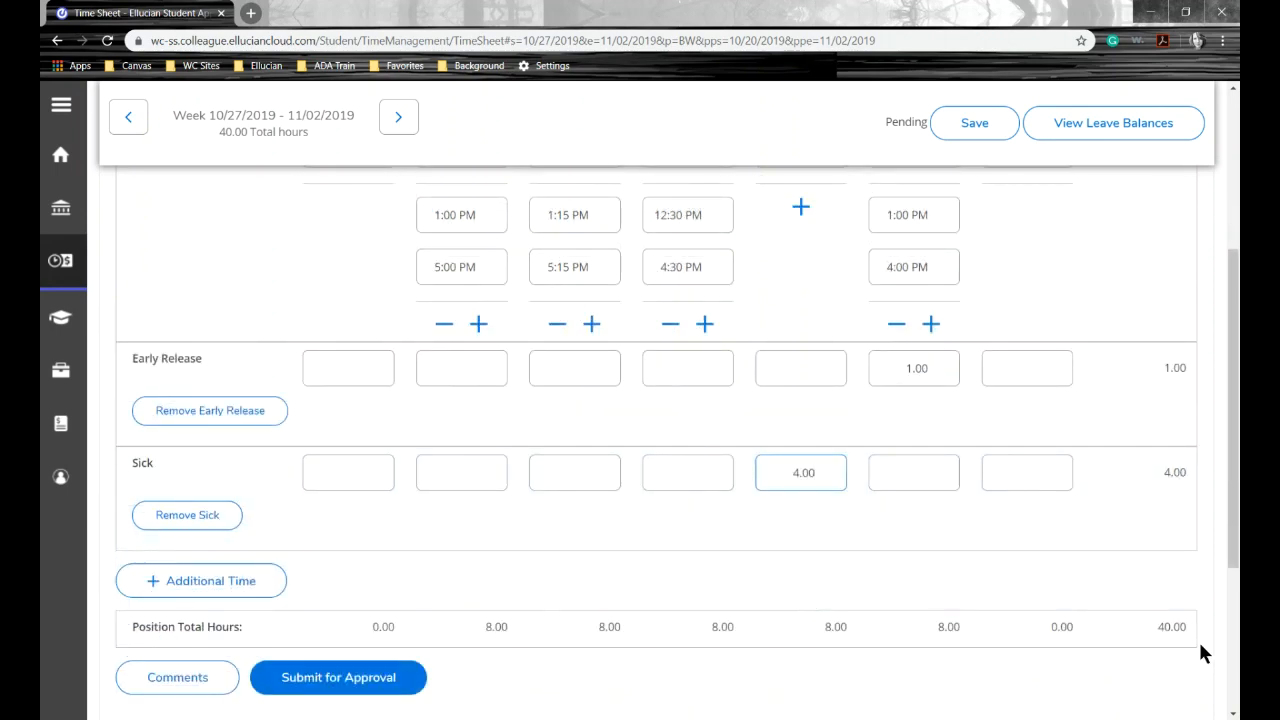
Submit the 10/27/2019 - 11/02/2019 week for approval
{"action": "scroll", "coordinate": [796, 565], "scroll_direction": "up", "scroll_amount": 2}
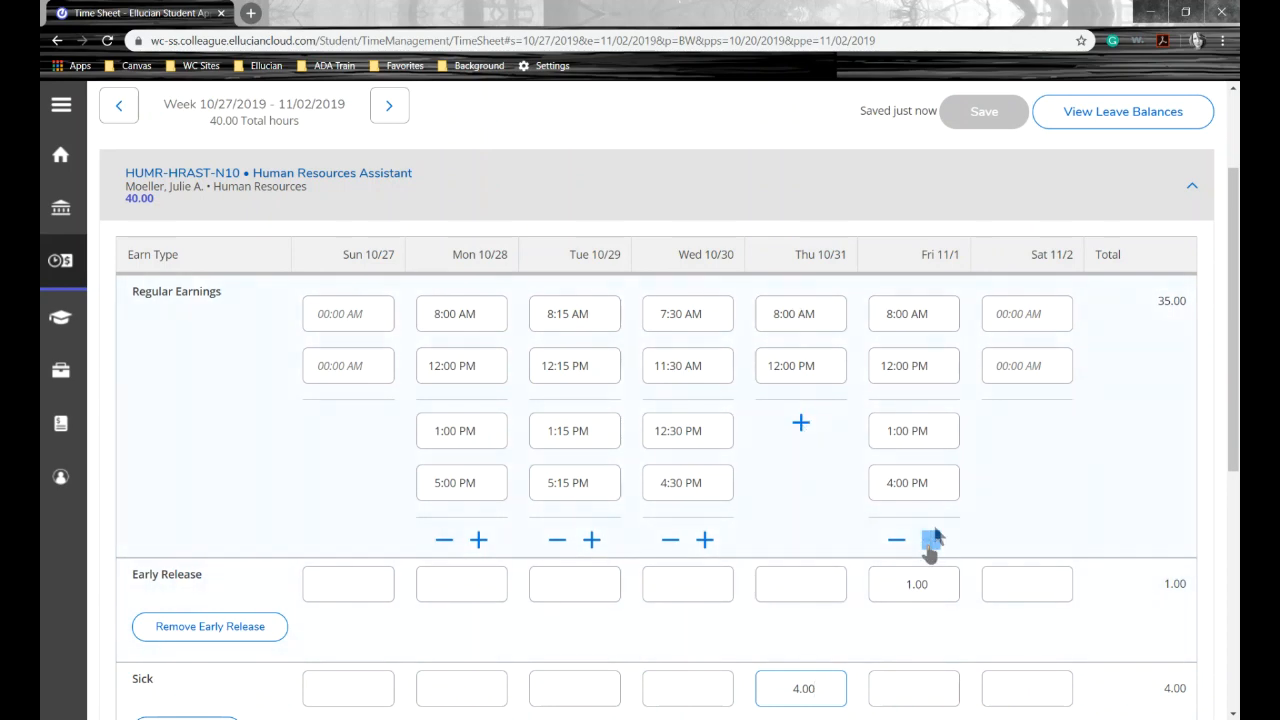
{"action": "scroll", "coordinate": [925, 557], "scroll_direction": "down", "scroll_amount": 3}
{"action": "left_click", "coordinate": [381, 531]}
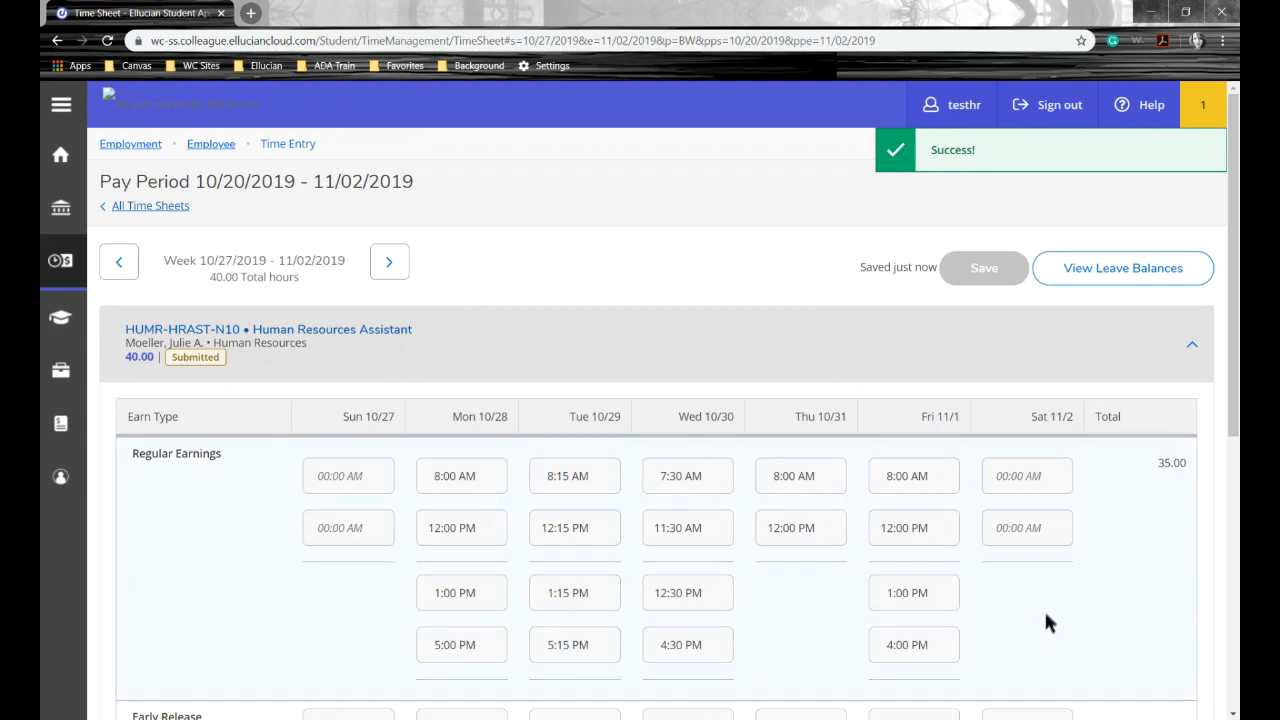
{"action": "scroll", "coordinate": [1043, 614], "scroll_direction": "down", "scroll_amount": 1}
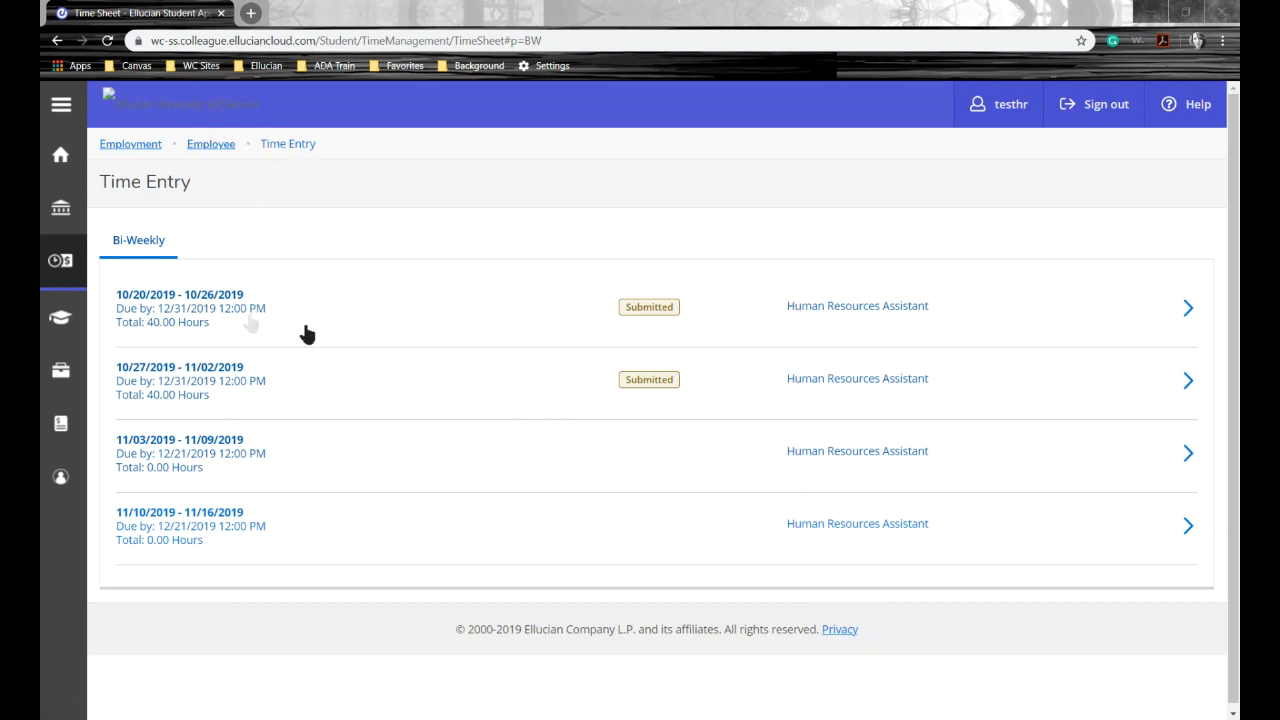
Open the submitted 10/20/2019 - 10/26/2019 week from the time sheet list and return its timecard to edit
{"action": "left_click", "coordinate": [216, 296]}
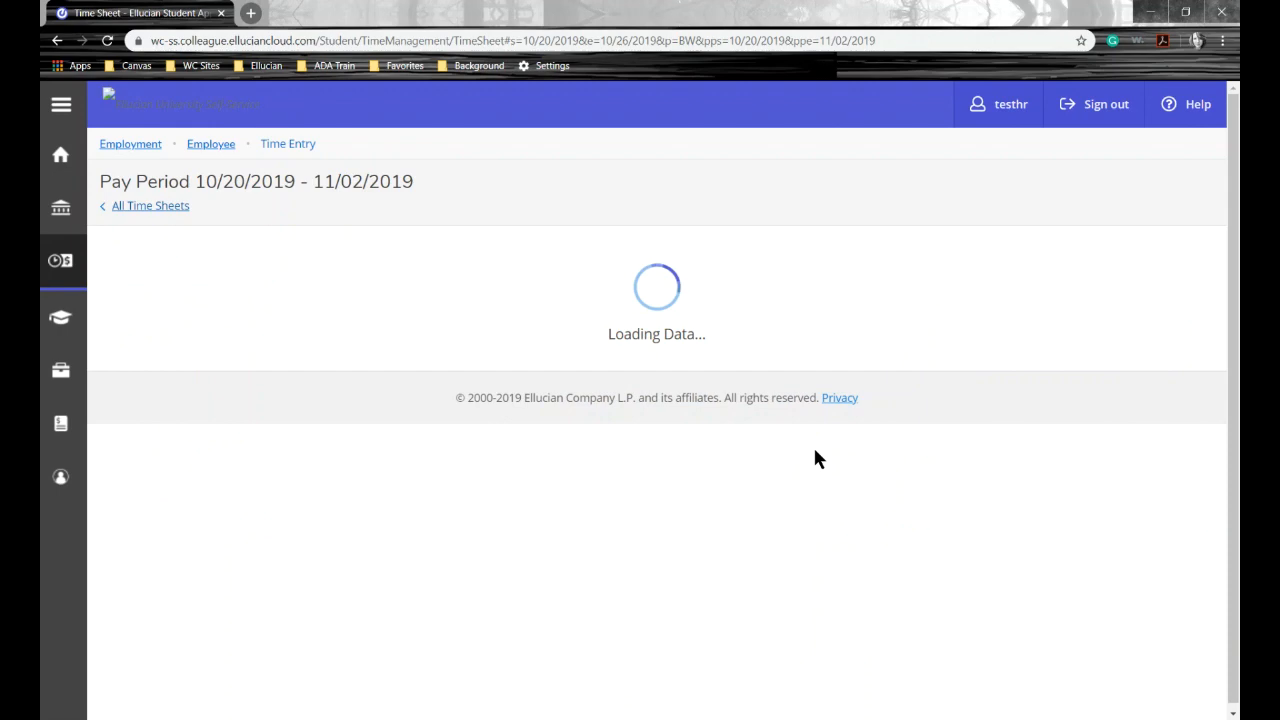
{"action": "scroll", "coordinate": [813, 445], "scroll_direction": "down", "scroll_amount": 2}
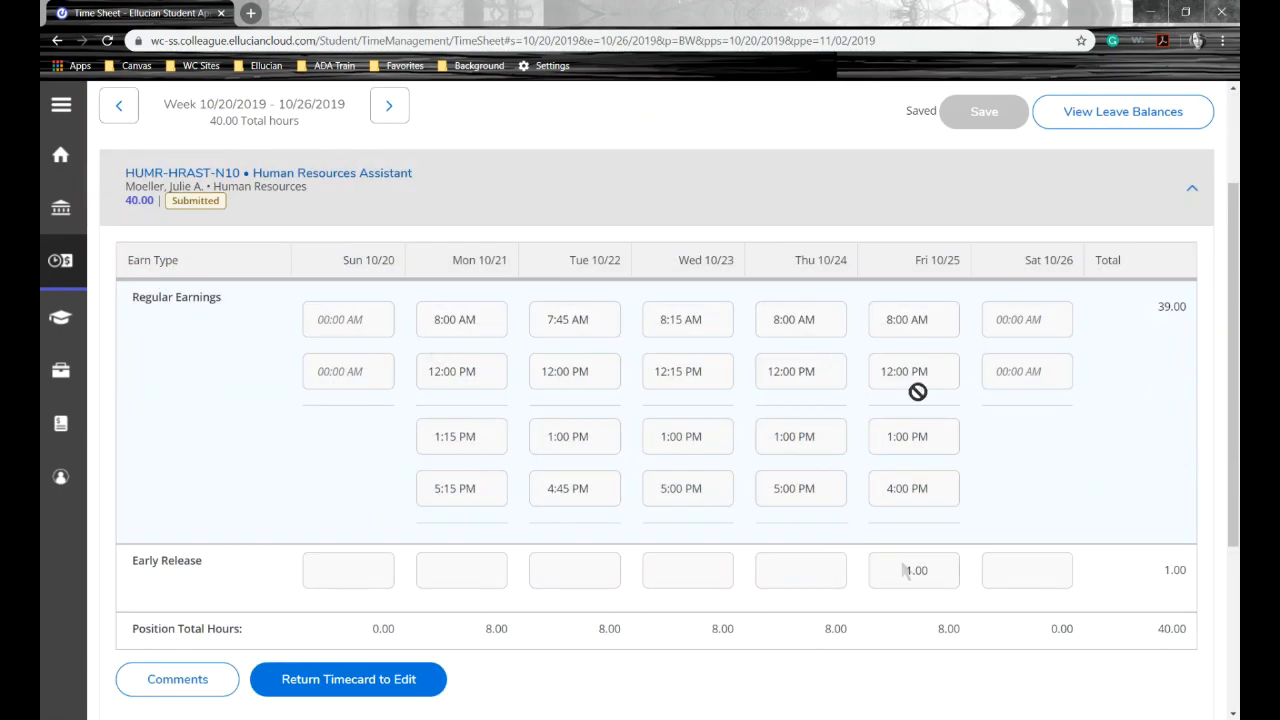
{"action": "scroll", "coordinate": [850, 600], "scroll_direction": "down", "scroll_amount": 2}
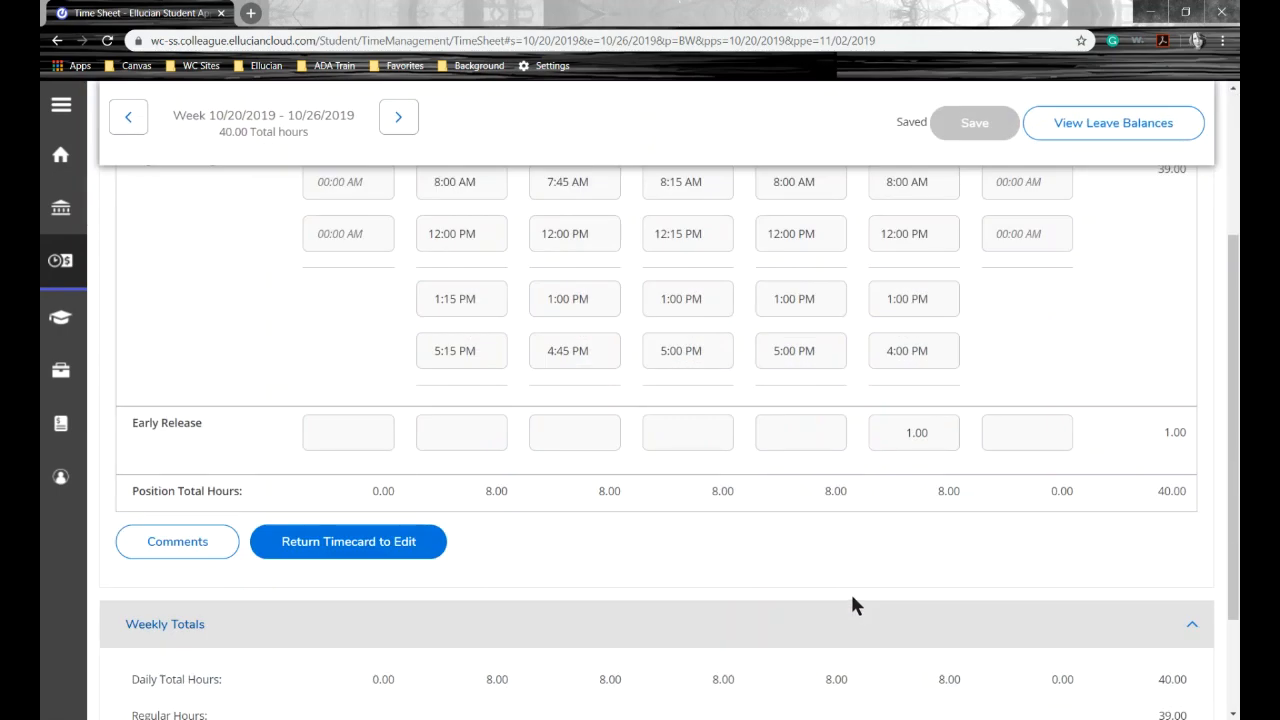
{"action": "scroll", "coordinate": [390, 540], "scroll_direction": "up", "scroll_amount": 2}
{"action": "scroll", "coordinate": [370, 550], "scroll_direction": "down", "scroll_amount": 2}
{"action": "left_click", "coordinate": [352, 542]}
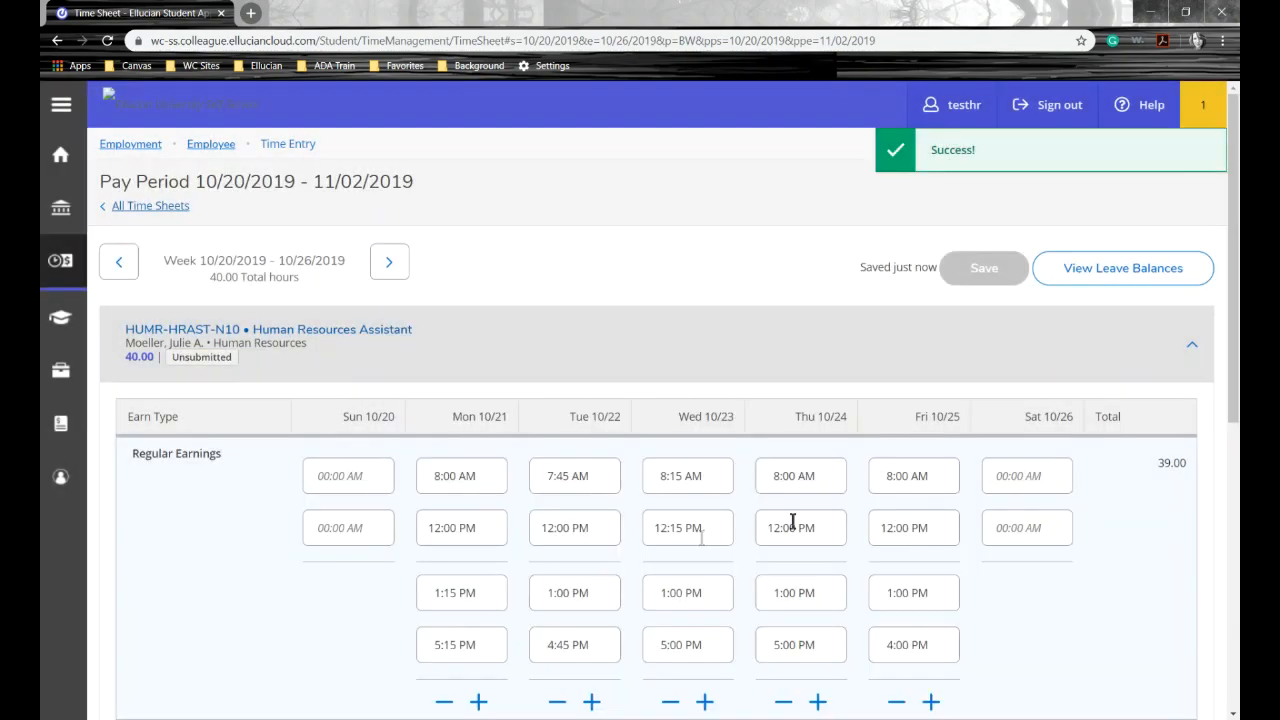
Enter regular earnings for Saturday 10/26 from 9:00 AM to 3:00 PM
{"action": "scroll", "coordinate": [805, 527], "scroll_direction": "down", "scroll_amount": 3}
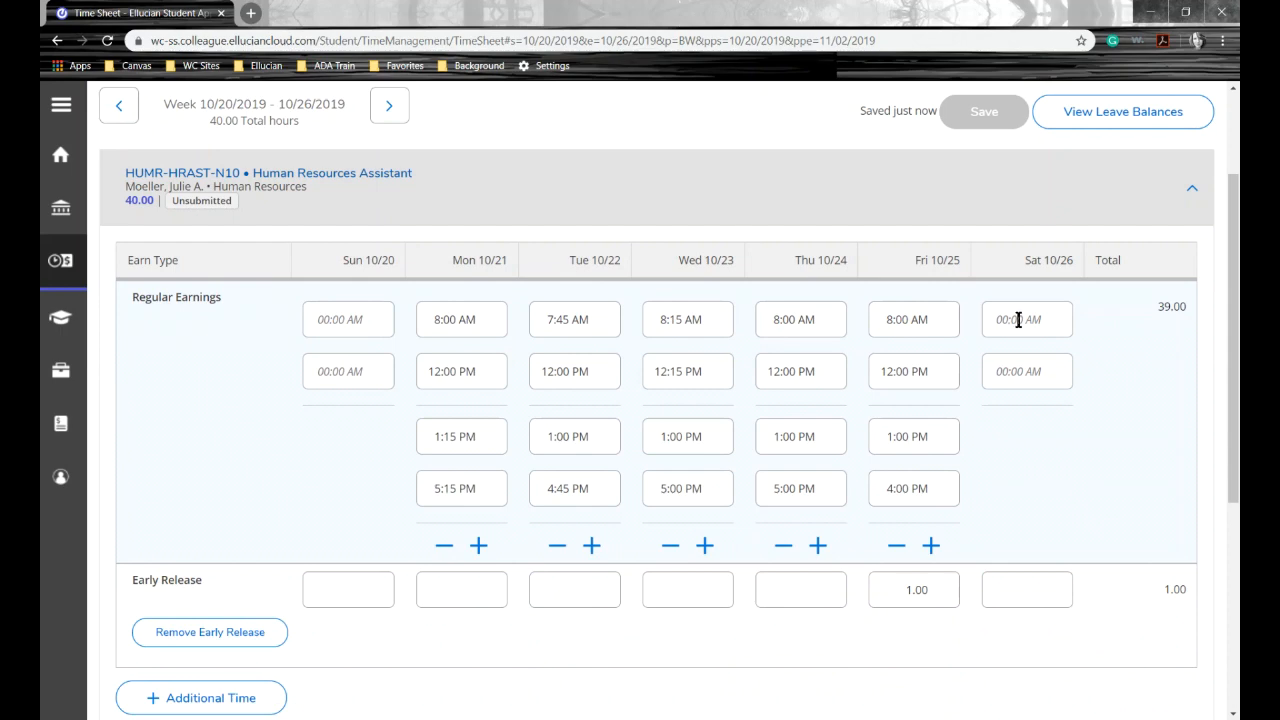
{"action": "scroll", "coordinate": [1017, 420], "scroll_direction": "down", "scroll_amount": 4}
{"action": "scroll", "coordinate": [894, 420], "scroll_direction": "up", "scroll_amount": 4}
{"action": "left_click", "coordinate": [1015, 320]}
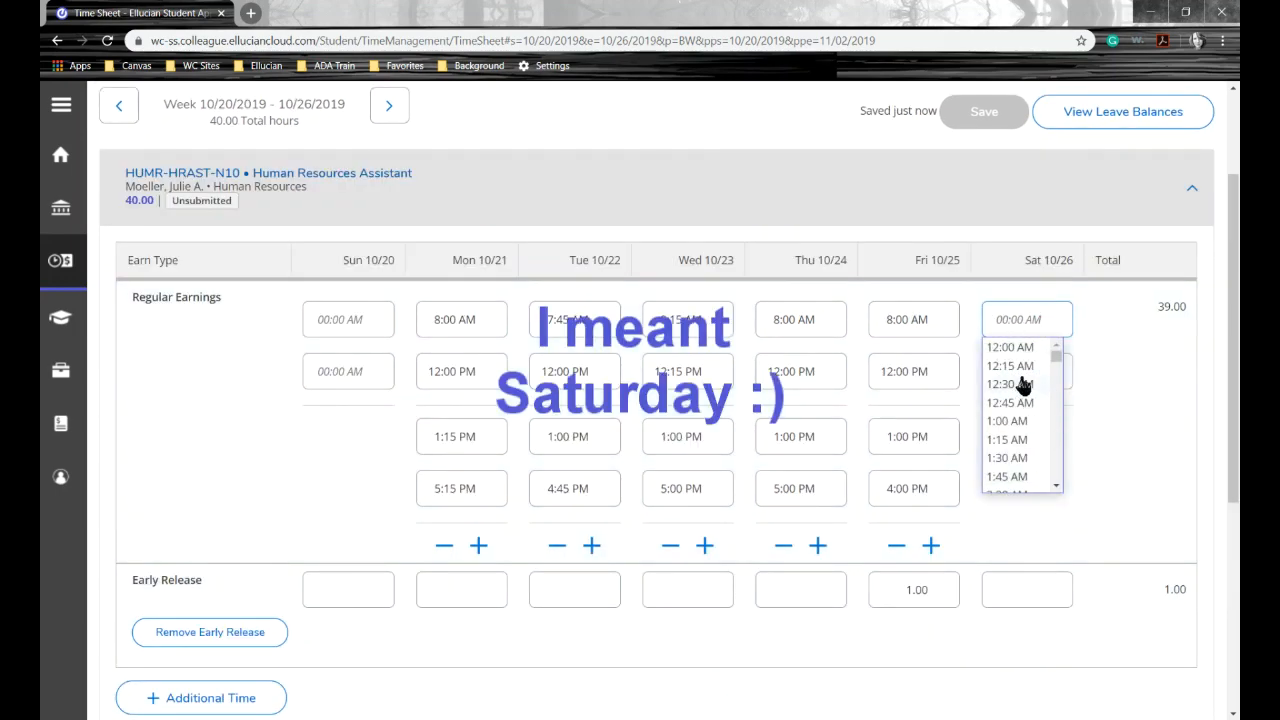
{"action": "scroll", "coordinate": [1045, 388], "scroll_direction": "up", "scroll_amount": 3}
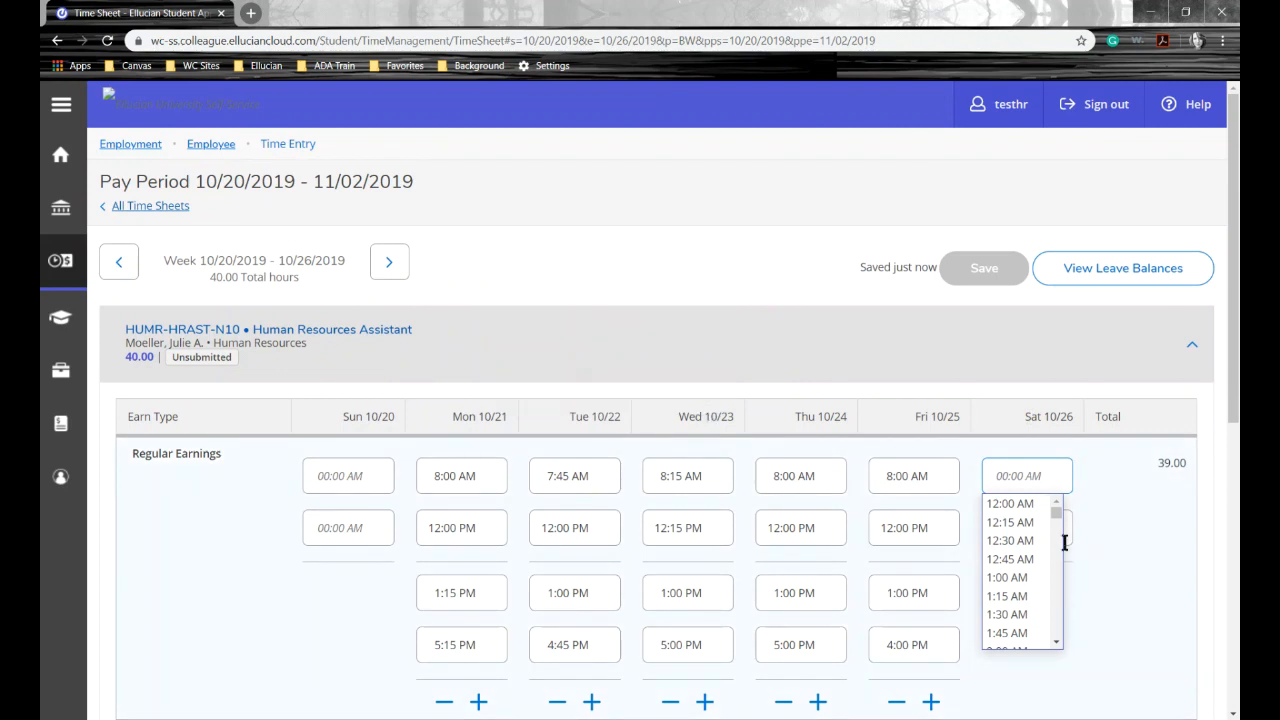
{"action": "type", "text": "9"}
{"action": "left_click", "coordinate": [1015, 519]}
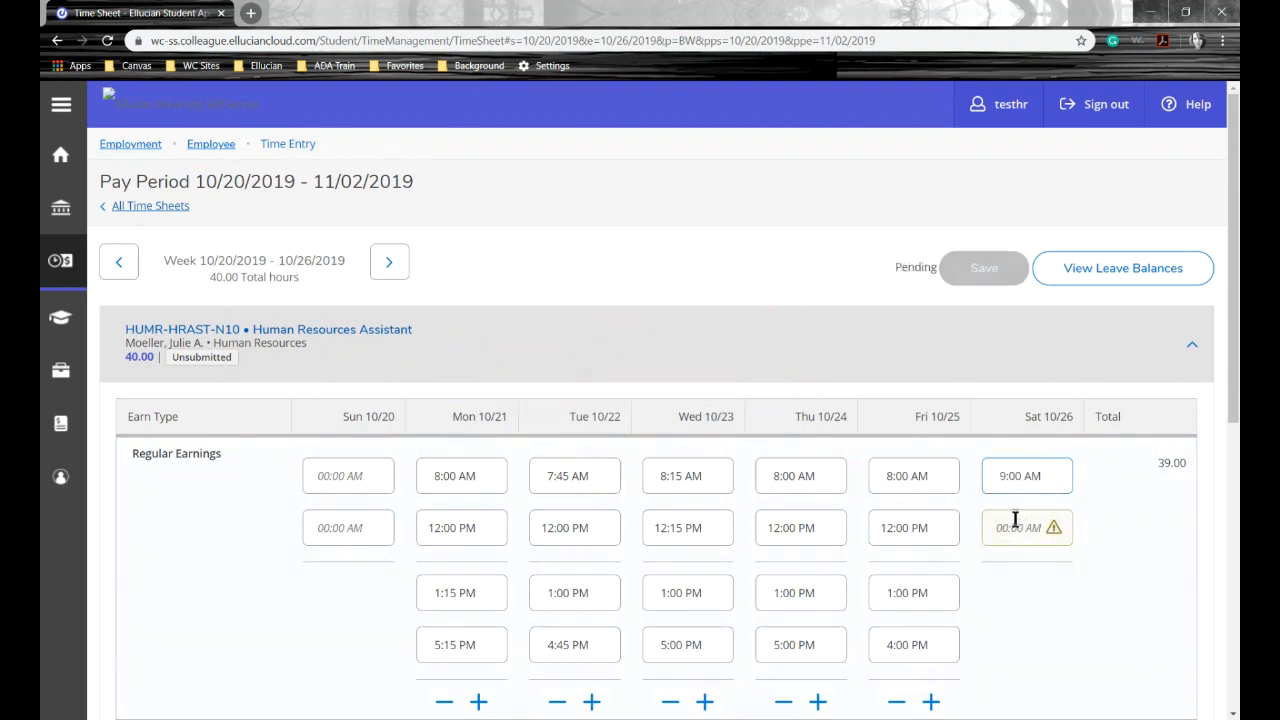
{"action": "left_click", "coordinate": [1020, 528]}
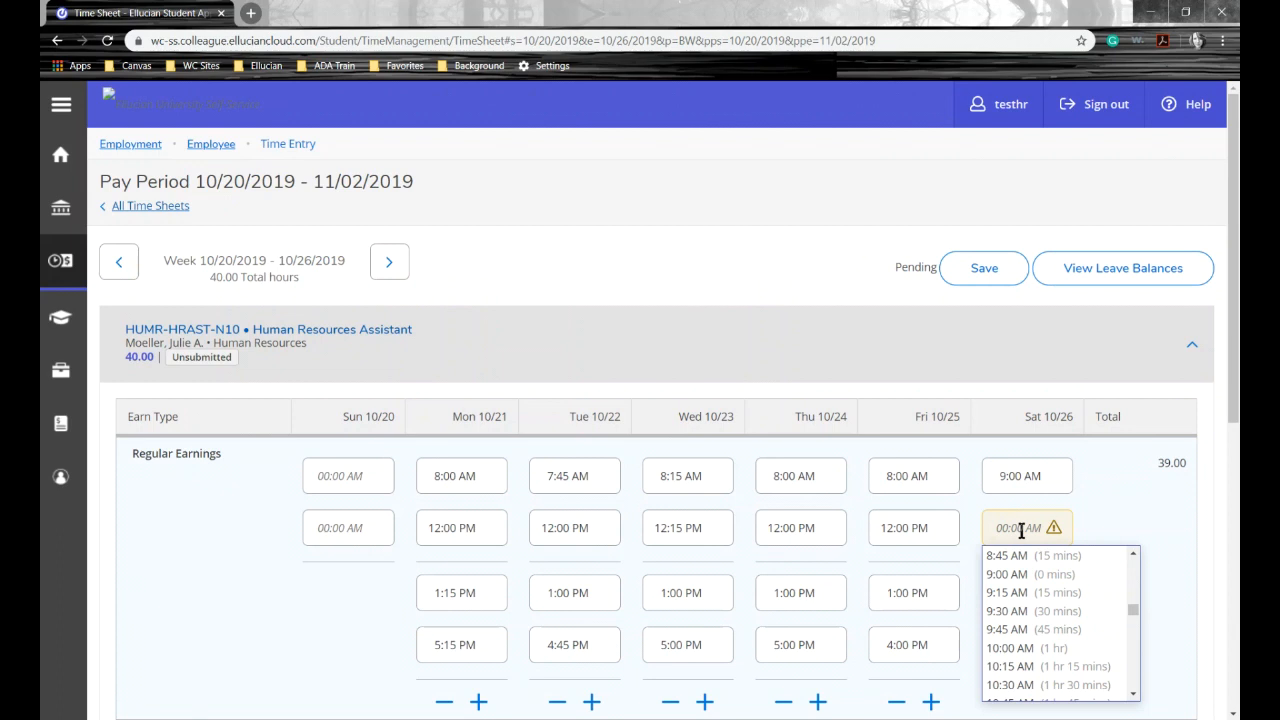
{"action": "type", "text": "3"}
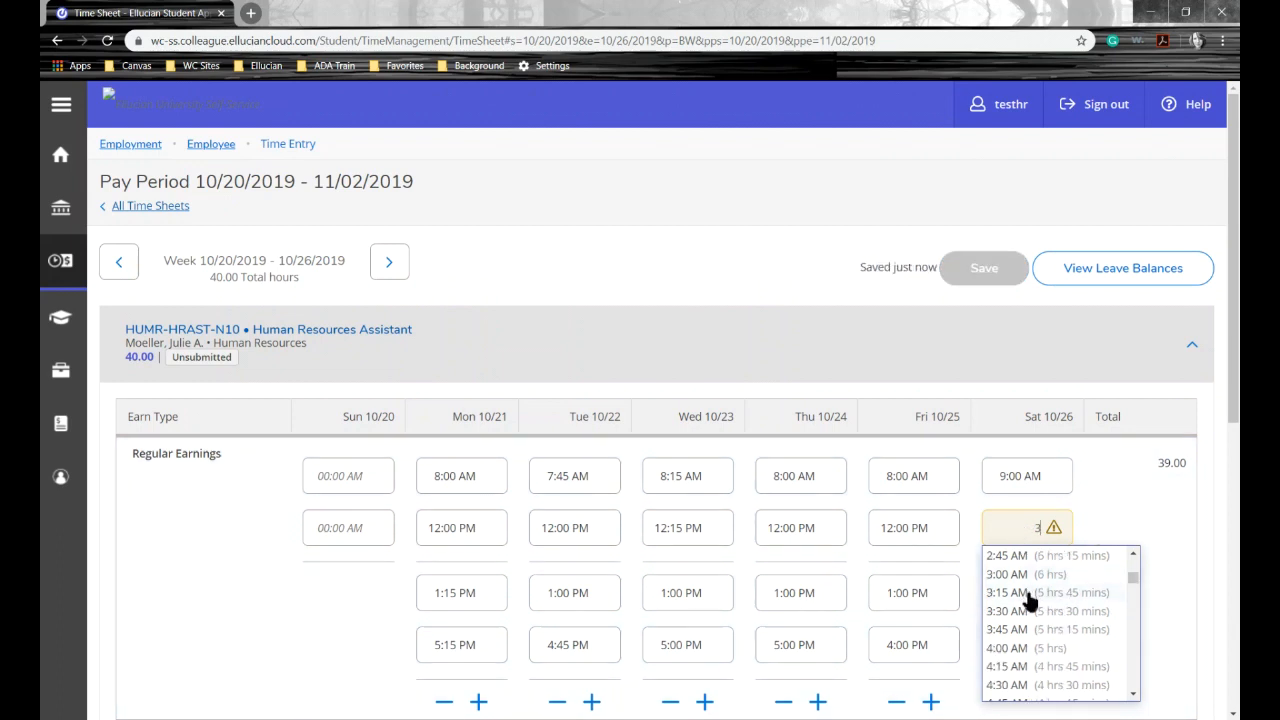
{"action": "type", "text": "p"}
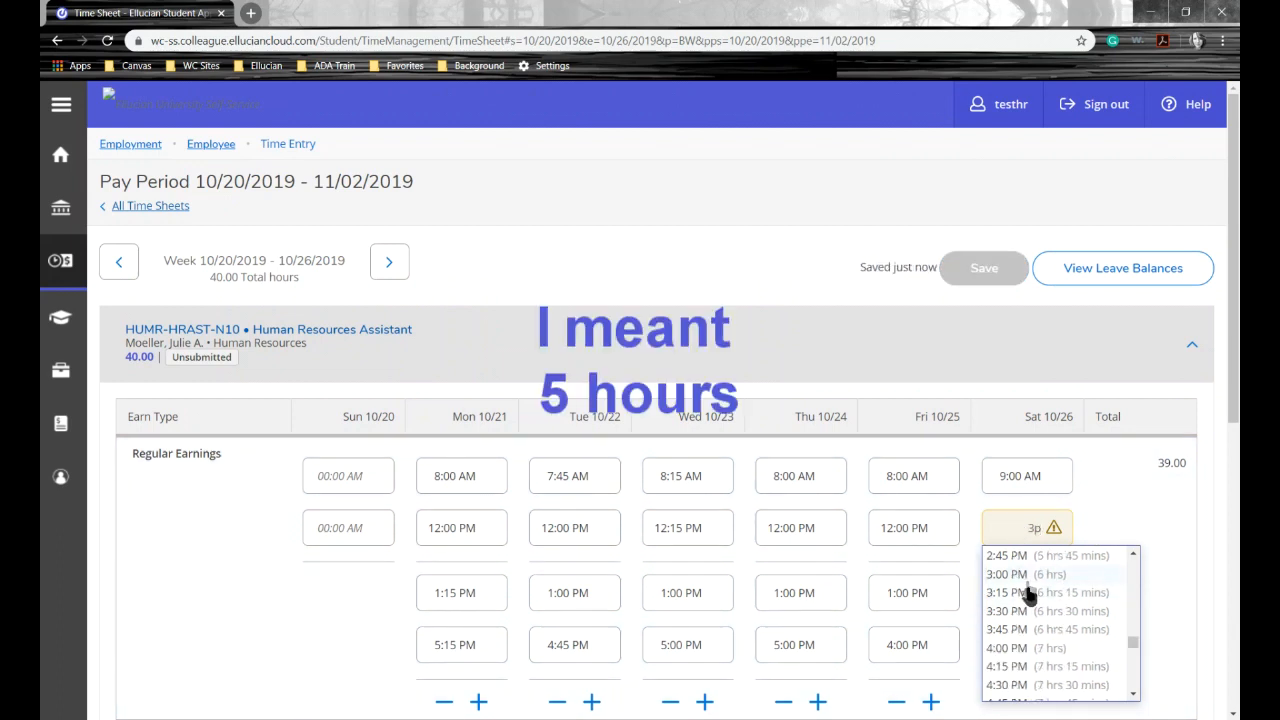
{"action": "left_click", "coordinate": [1030, 592]}
{"action": "scroll", "coordinate": [1070, 600], "scroll_direction": "down", "scroll_amount": 3}
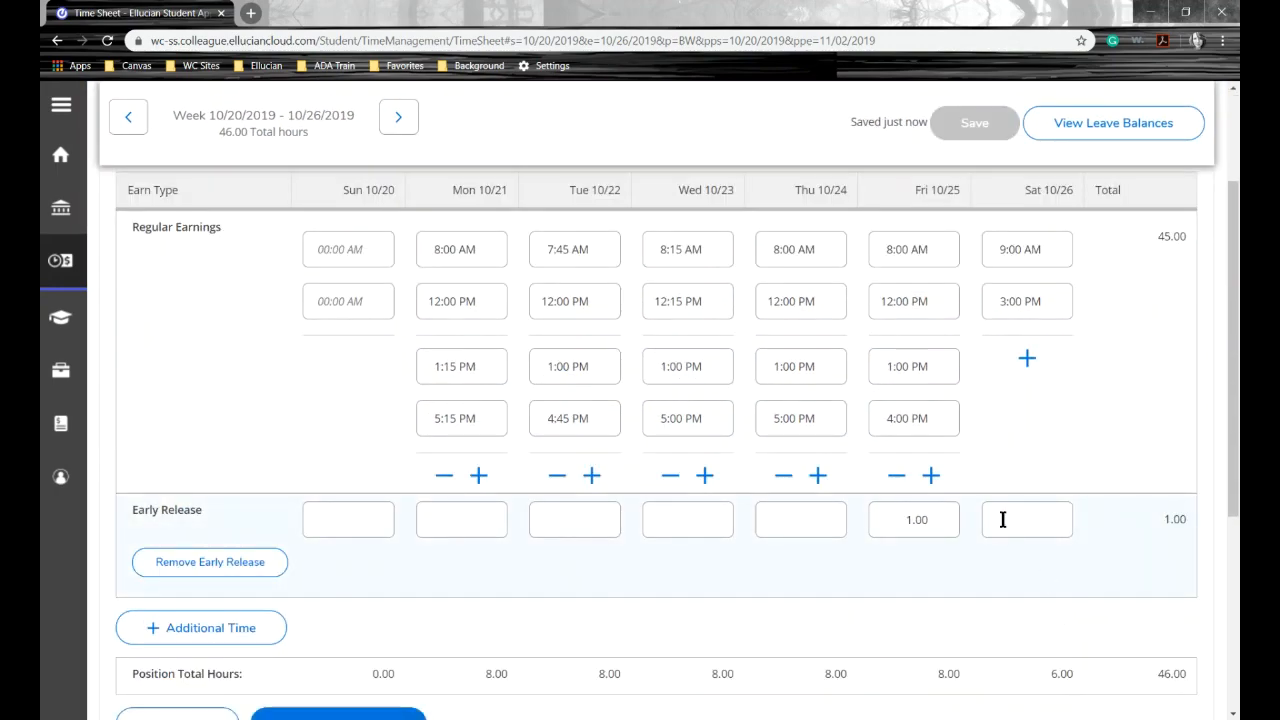
Submit the 10/20/2019 - 10/26/2019 week for approval, converting 5.00 overtime hours to comp time
{"action": "scroll", "coordinate": [1003, 520], "scroll_direction": "down", "scroll_amount": 2}
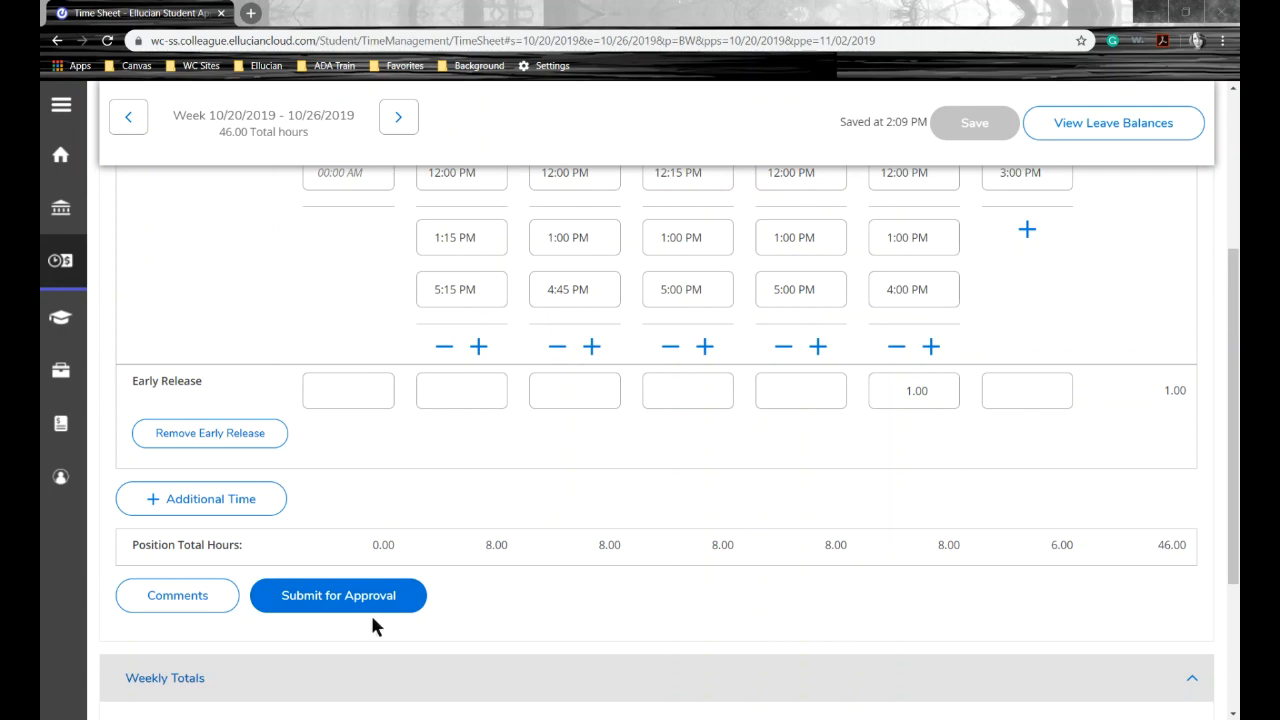
{"action": "scroll", "coordinate": [373, 590], "scroll_direction": "down", "scroll_amount": 1}
{"action": "left_click", "coordinate": [379, 528]}
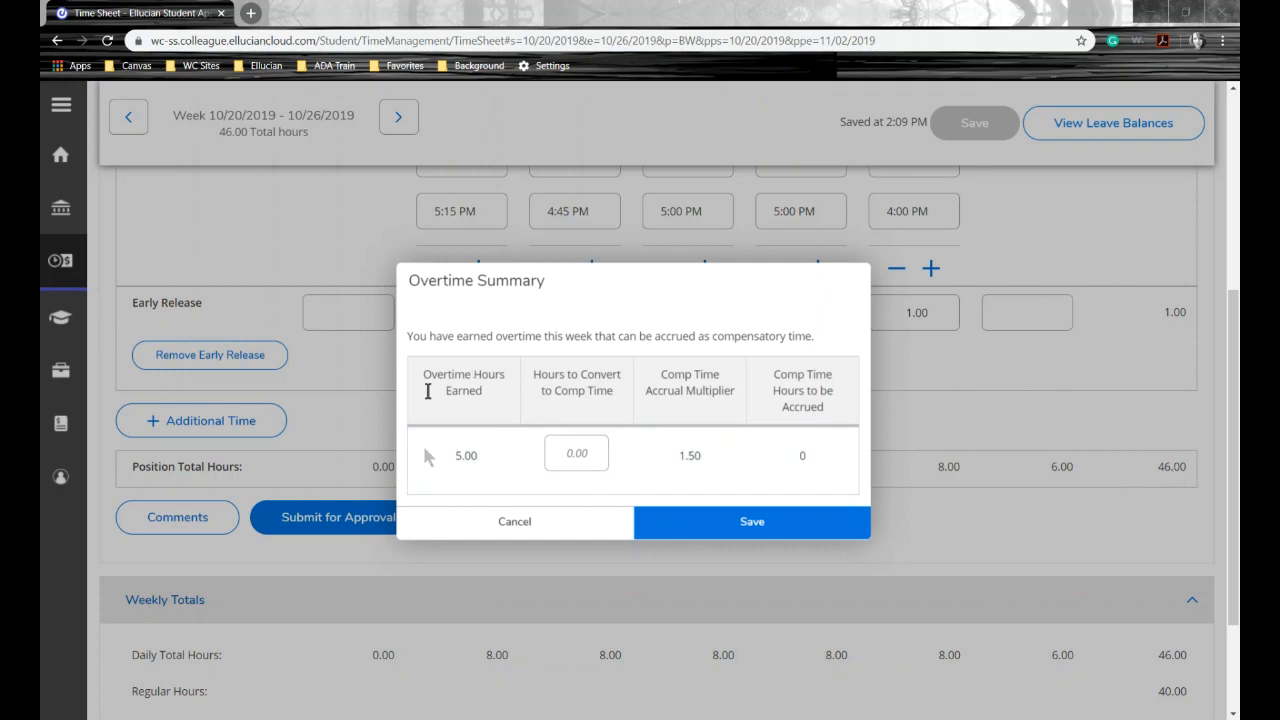
{"action": "left_click", "coordinate": [571, 450]}
{"action": "type", "text": "5"}
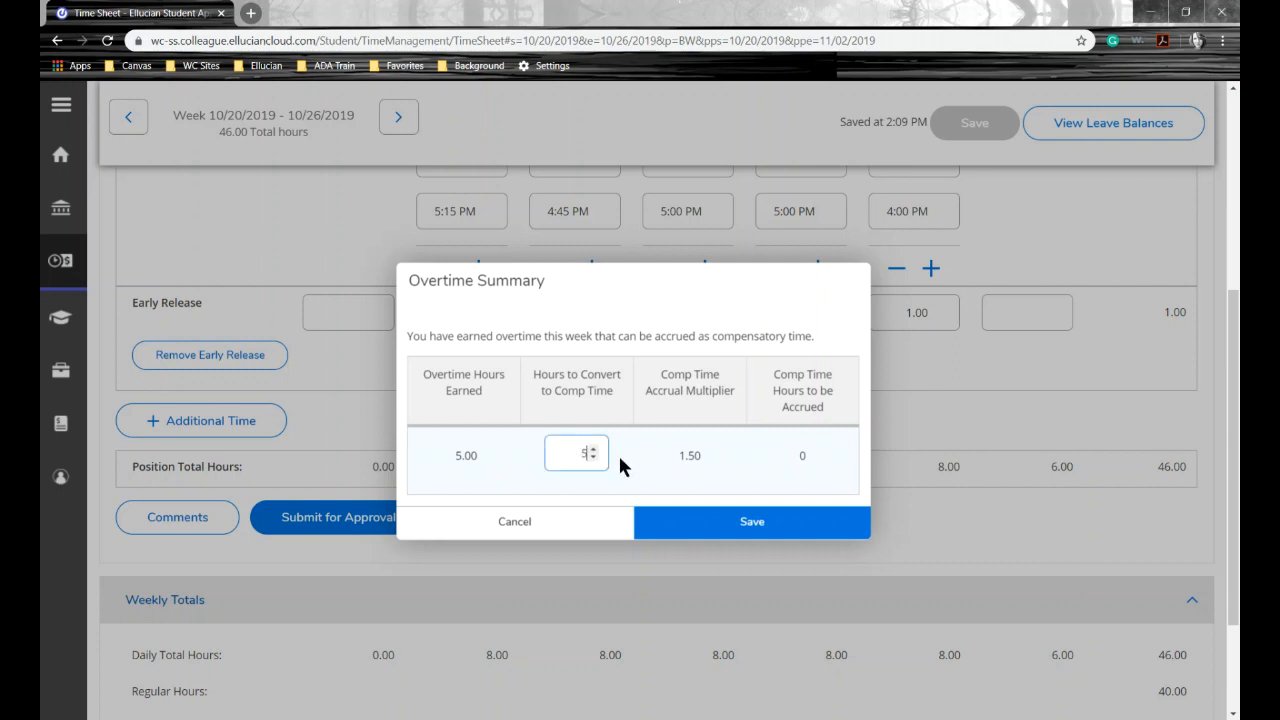
{"action": "type", "text": ".00"}
{"action": "left_click", "coordinate": [627, 465]}
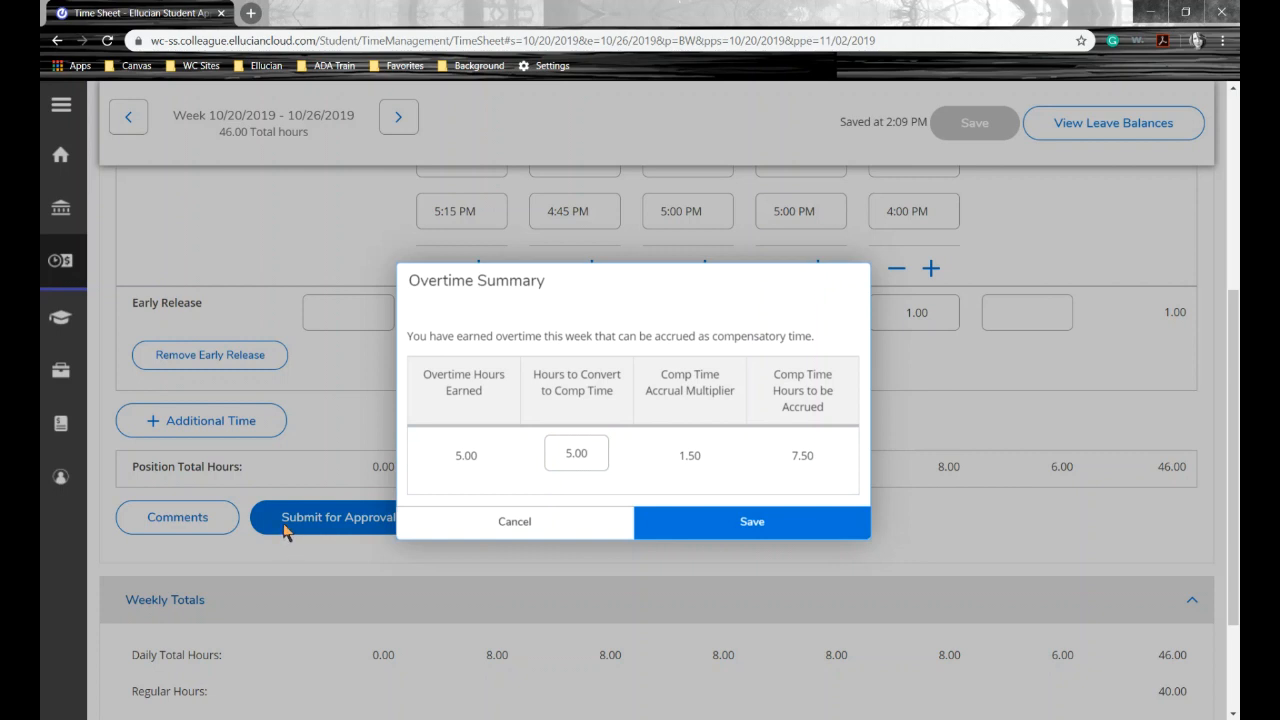
{"action": "left_click", "coordinate": [745, 521]}
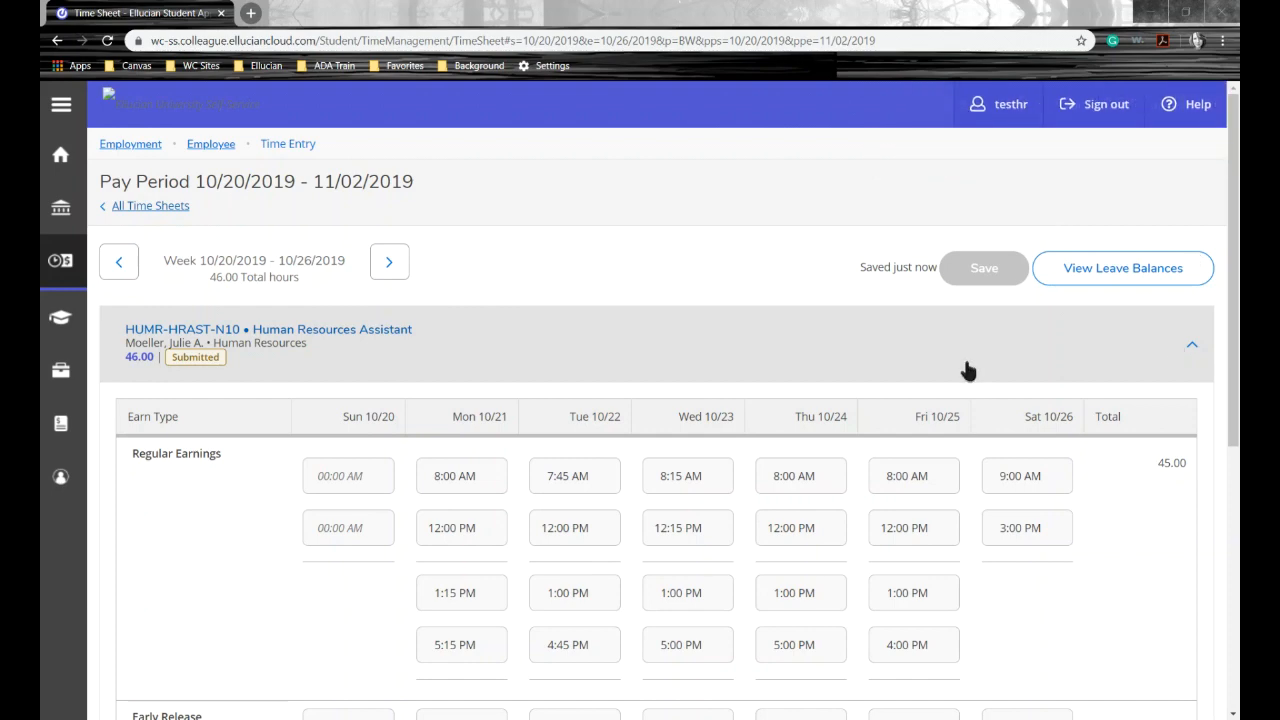
Review the entries and weekly totals of the submitted 10/20/2019 - 10/26/2019 week and return to the list of all time sheets
{"action": "scroll", "coordinate": [975, 380], "scroll_direction": "down", "scroll_amount": 2}
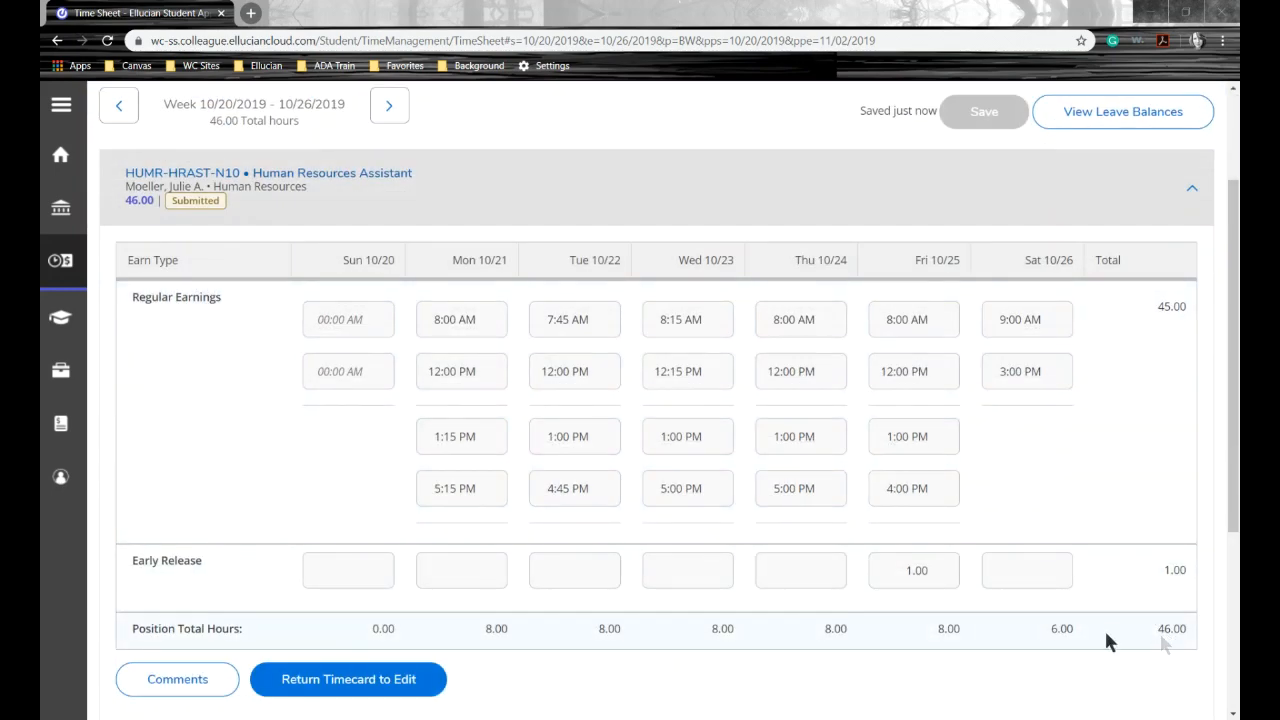
{"action": "scroll", "coordinate": [770, 551], "scroll_direction": "up", "scroll_amount": 2}
{"action": "left_click", "coordinate": [192, 358]}
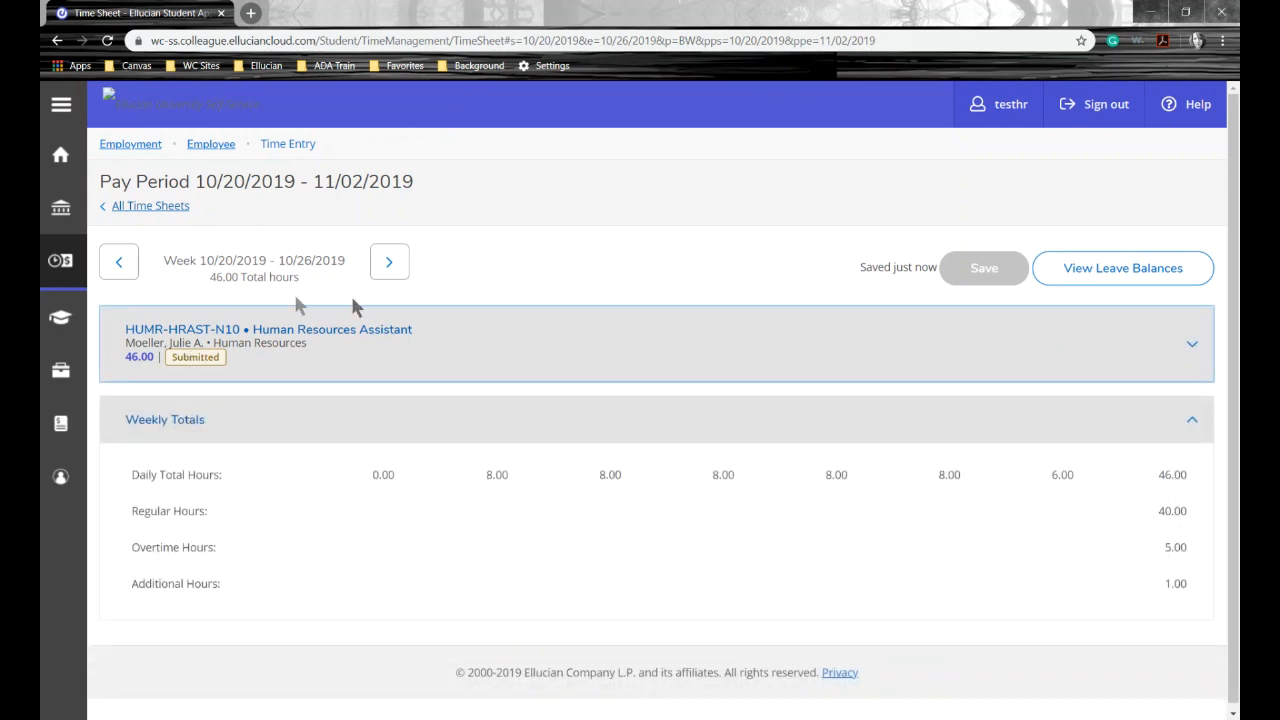
{"action": "left_click", "coordinate": [166, 210]}
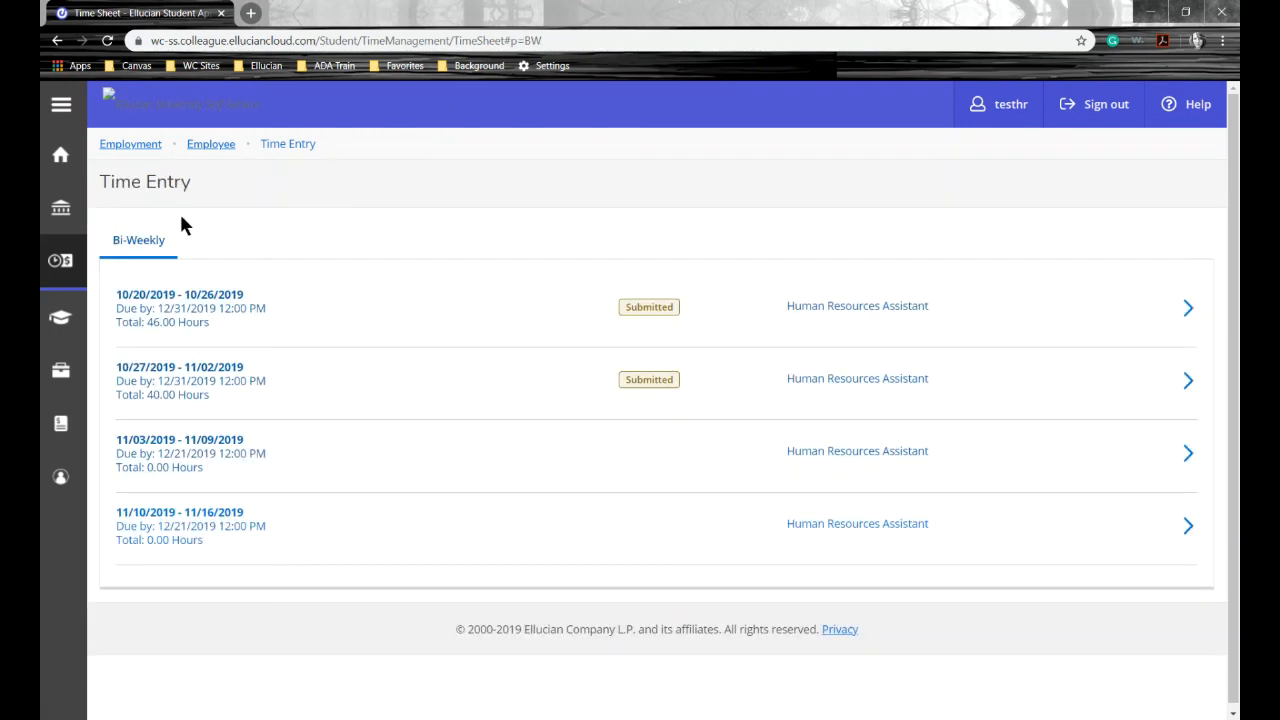
Check the submitted 10/27/2019 - 11/02/2019 week's totals, and reopen the 10/20/2019 - 10/26/2019 week to examine its weekly totals and edit option
{"action": "left_click", "coordinate": [228, 383]}
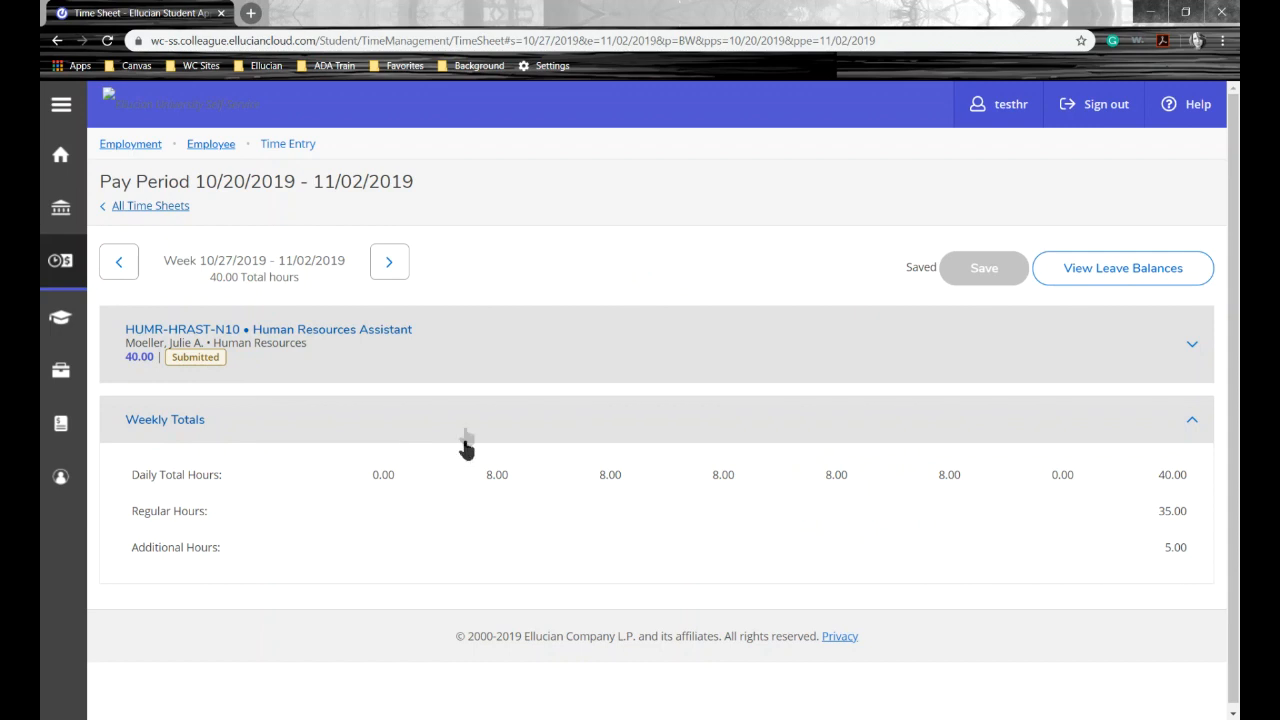
{"action": "left_click", "coordinate": [165, 206]}
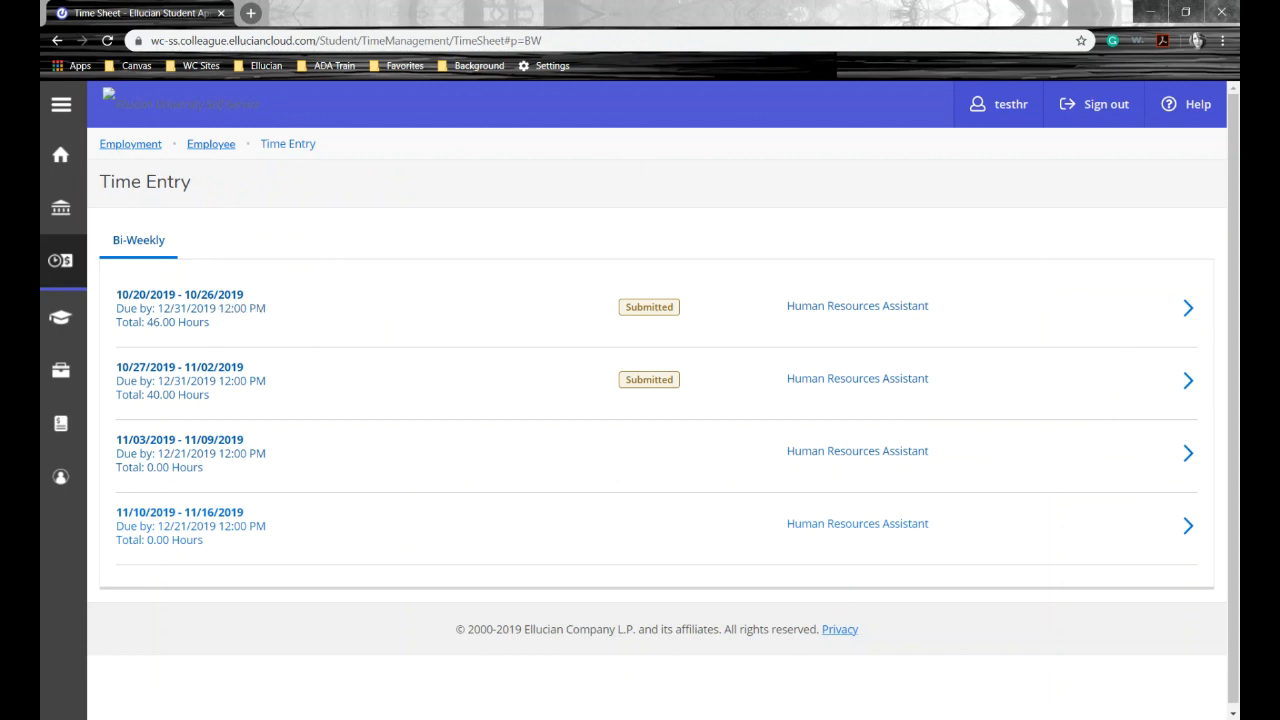
{"action": "left_click", "coordinate": [220, 293]}
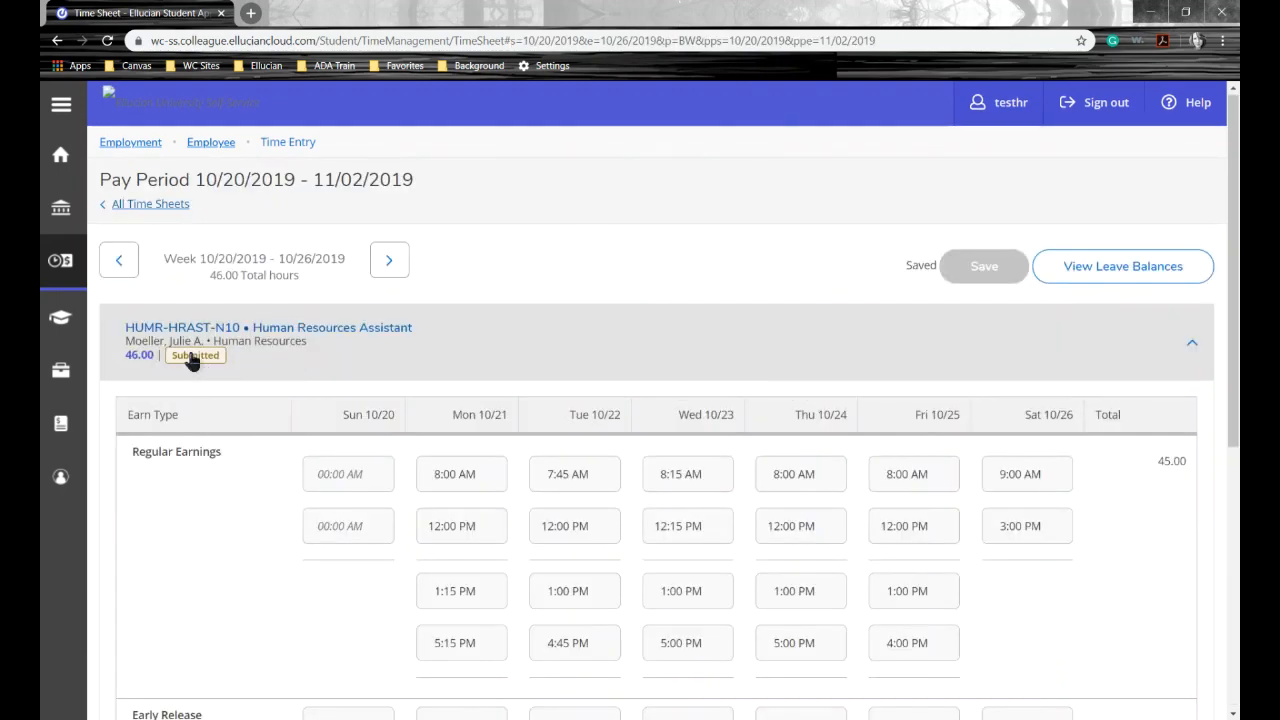
{"action": "scroll", "coordinate": [210, 368], "scroll_direction": "down", "scroll_amount": 5}
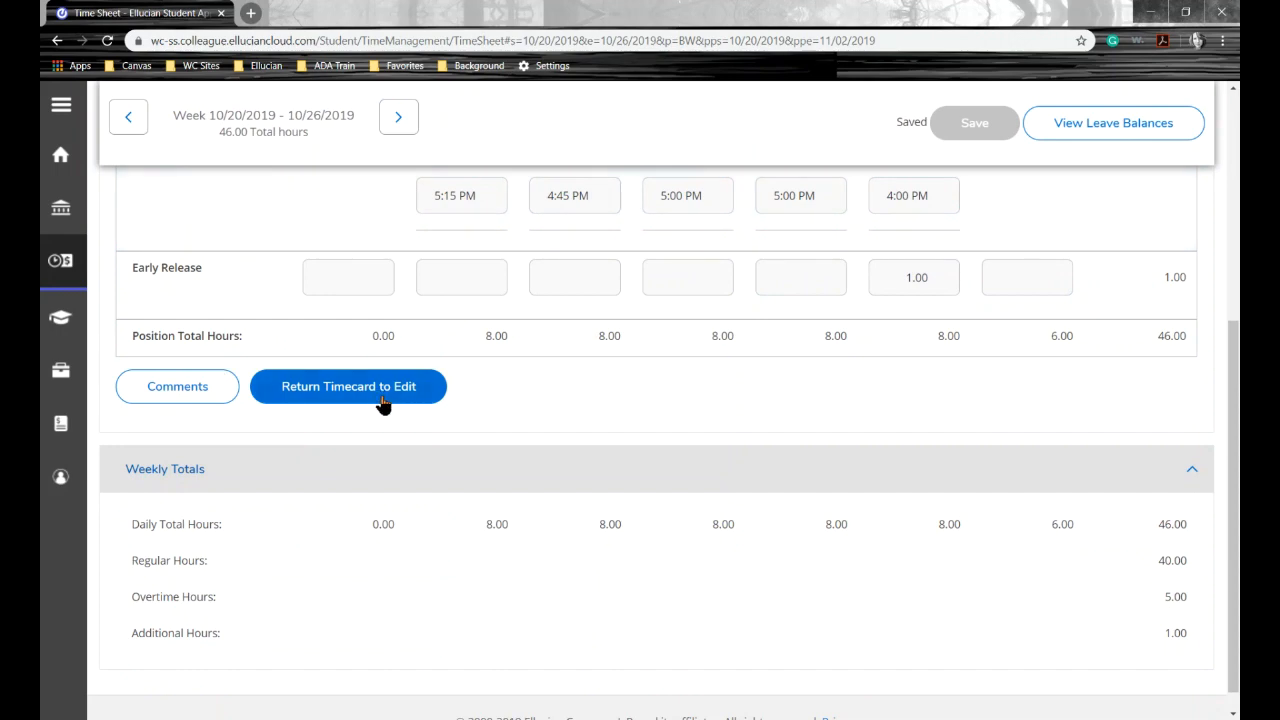
{"action": "left_click", "coordinate": [383, 400]}
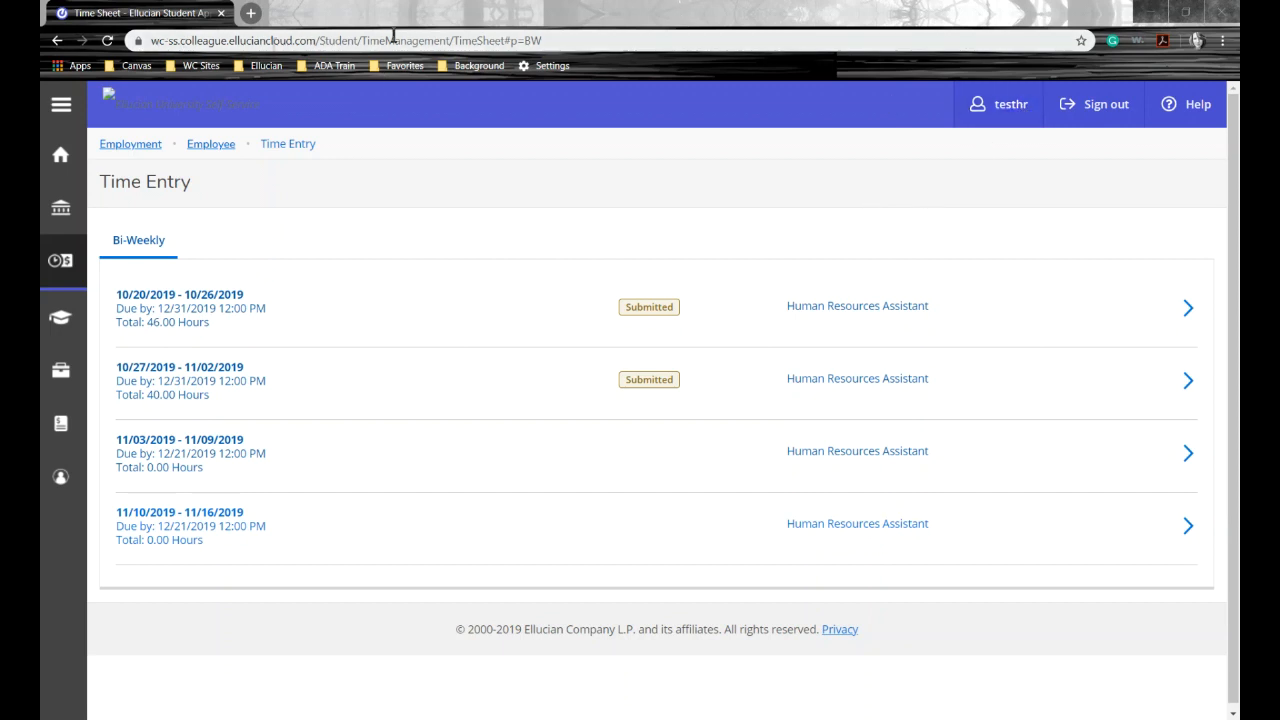
Bookmark the Time Entry page in the Bookmarks bar folder
{"action": "left_click", "coordinate": [1081, 42]}
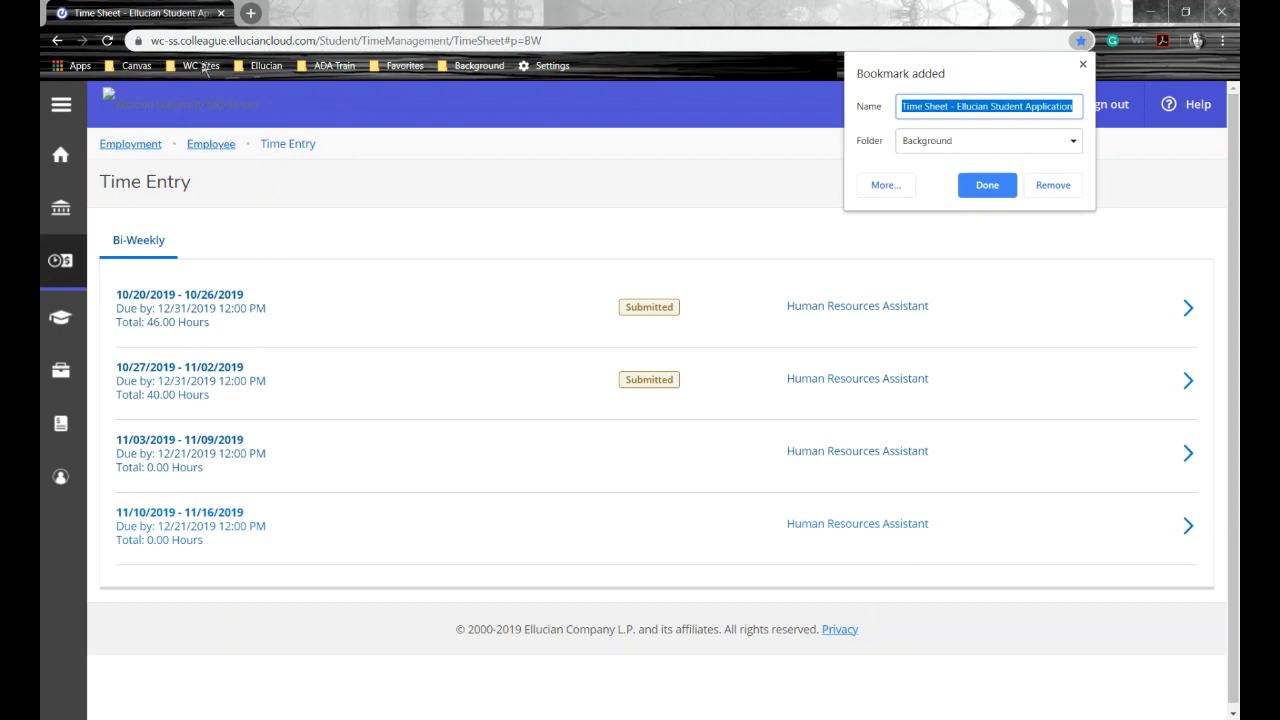
{"action": "left_click", "coordinate": [921, 142]}
{"action": "left_click", "coordinate": [933, 262]}
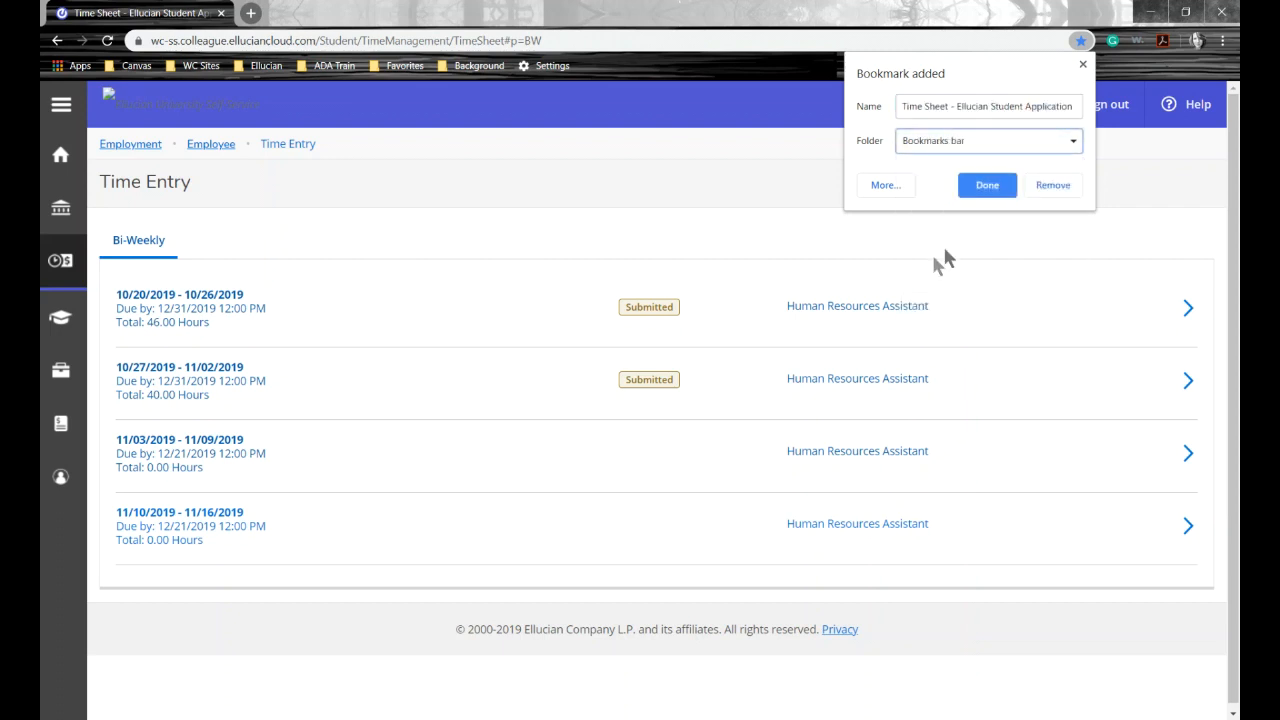
{"action": "left_click", "coordinate": [975, 188]}
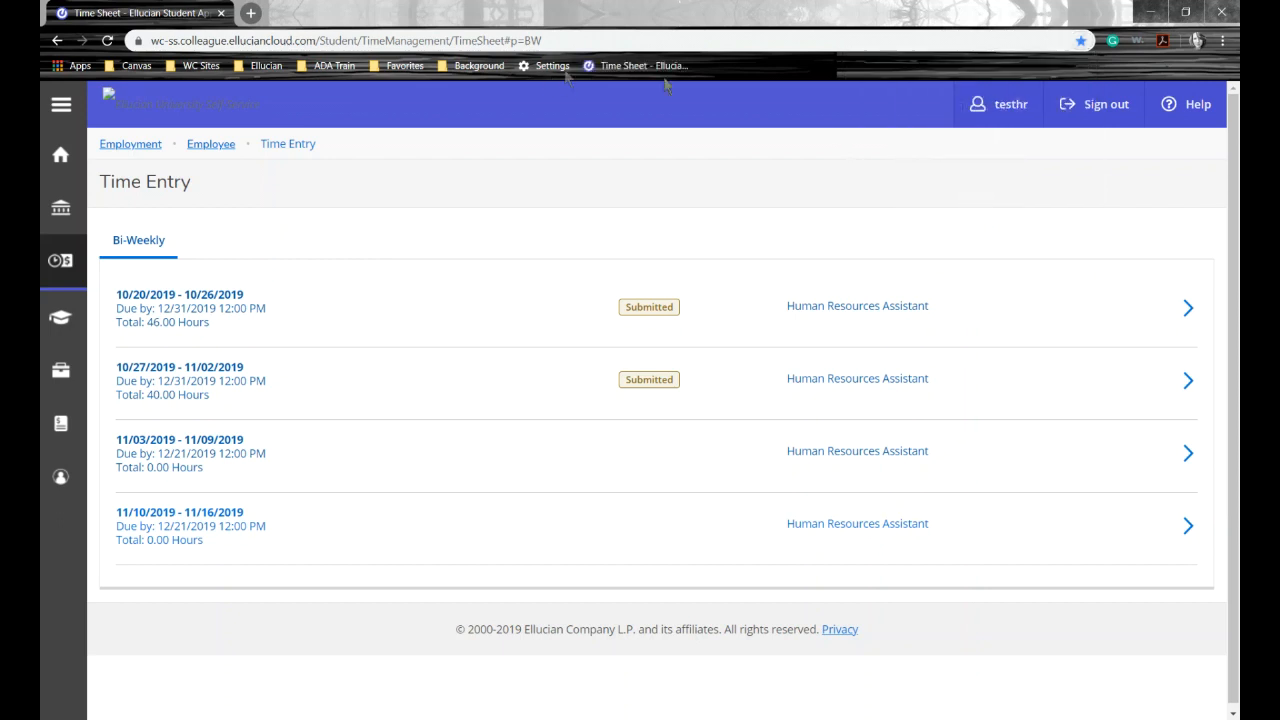